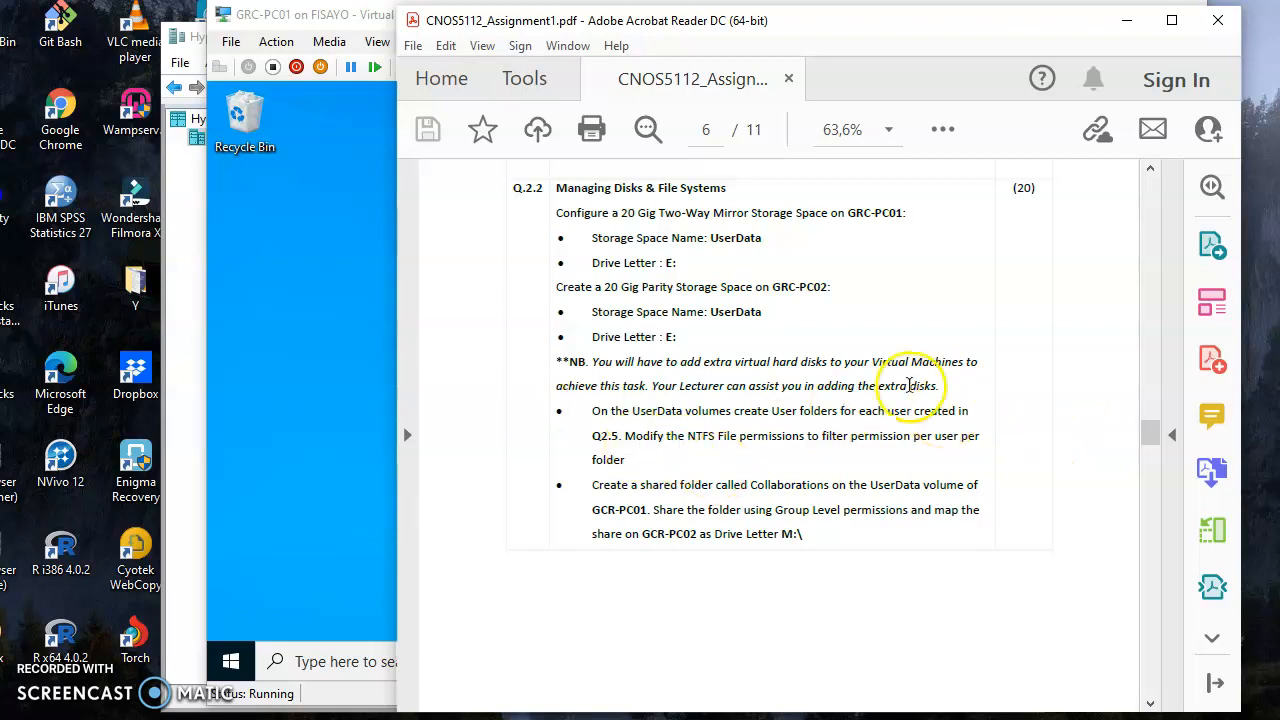
- Check the Q.2.5 user accounts in the assignment PDF and open the UserData (E:) drive in the GRC-PC01 virtual machine
drag(1153, 440, 1140, 523)
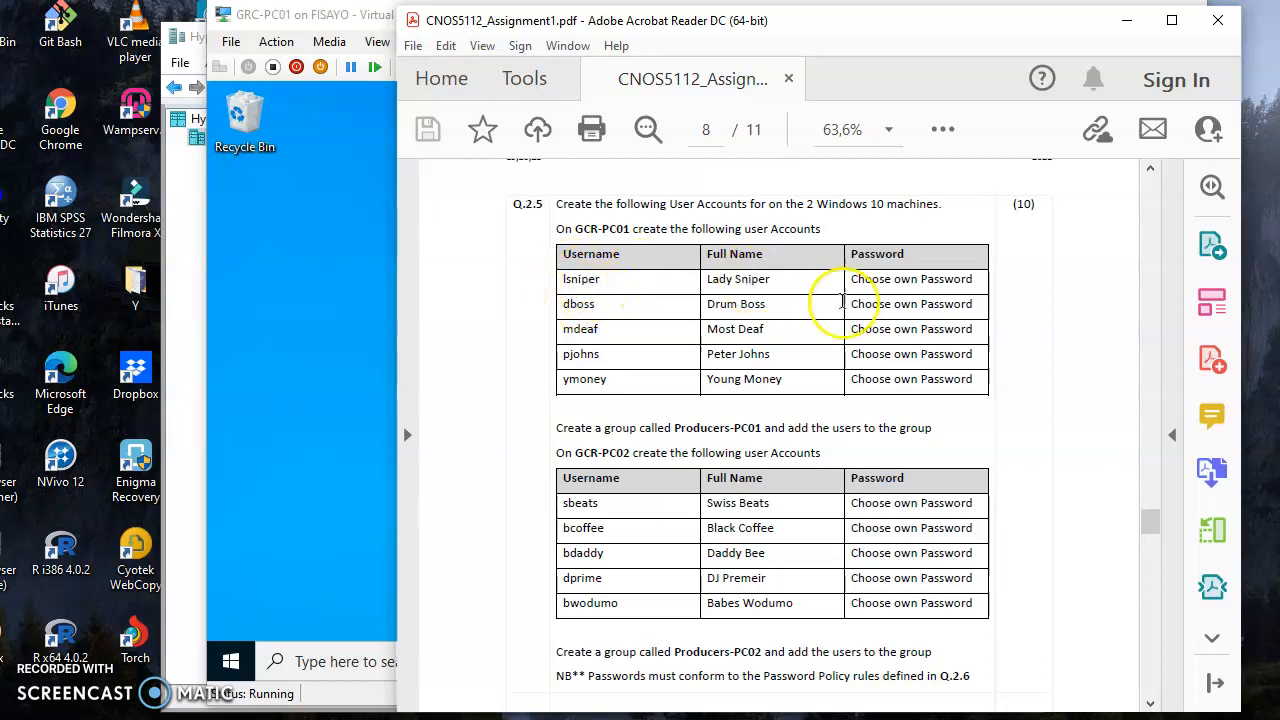
drag(1148, 530, 1153, 438)
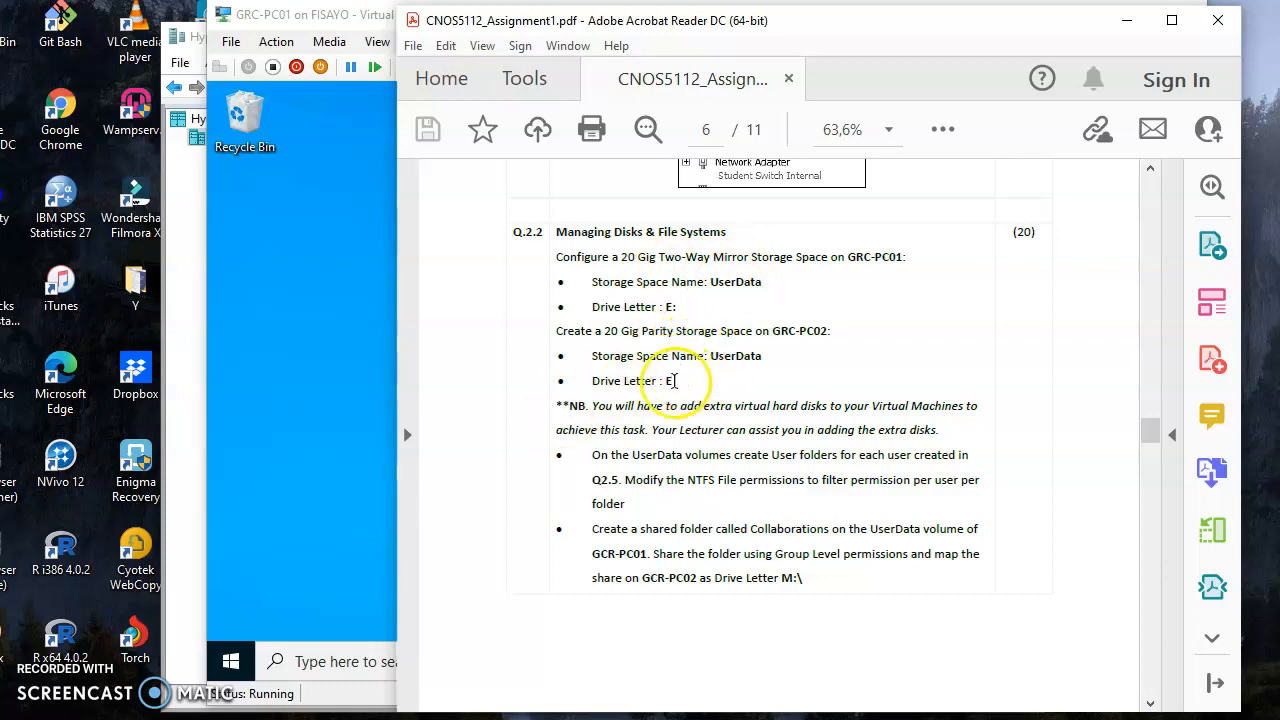
click(311, 484)
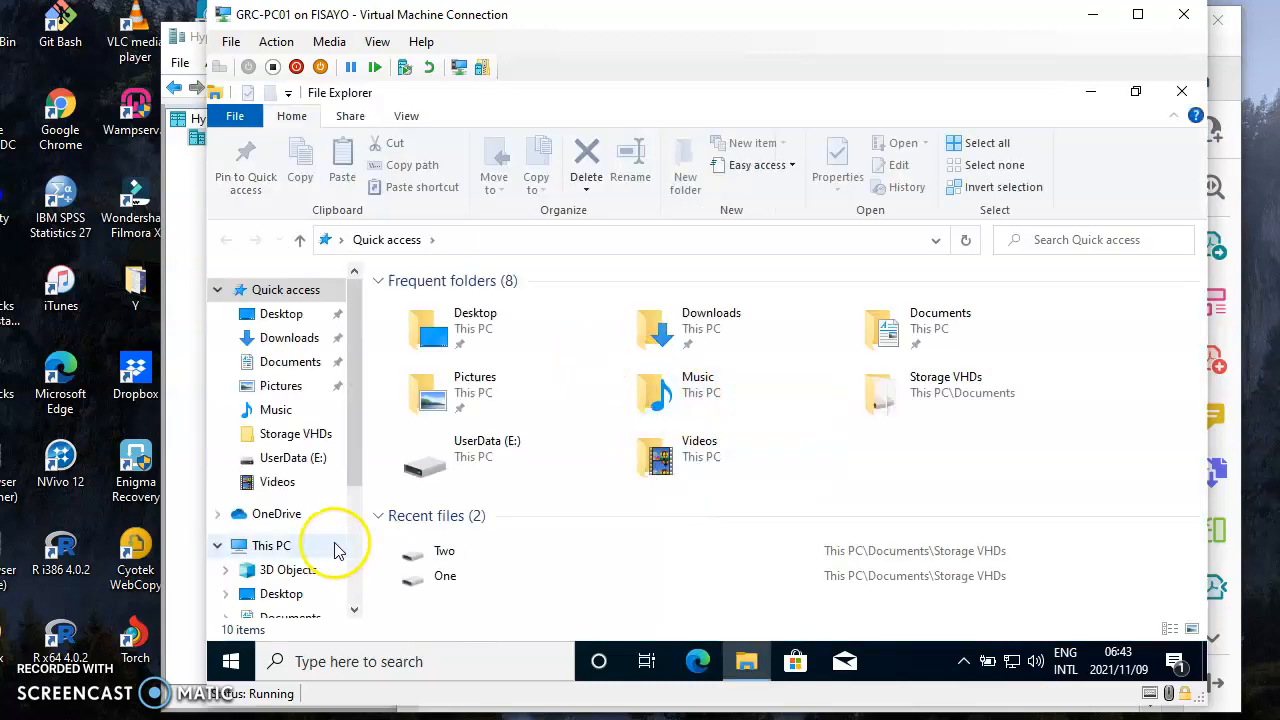
click(272, 544)
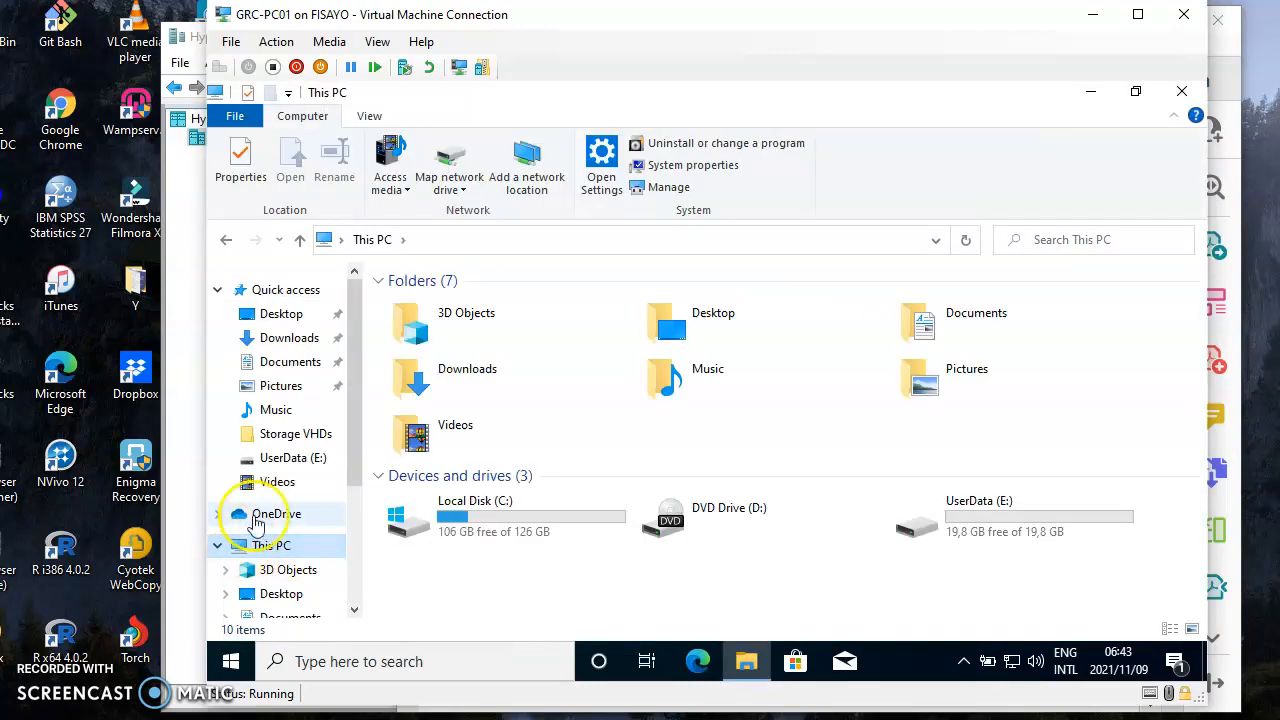
click(980, 524)
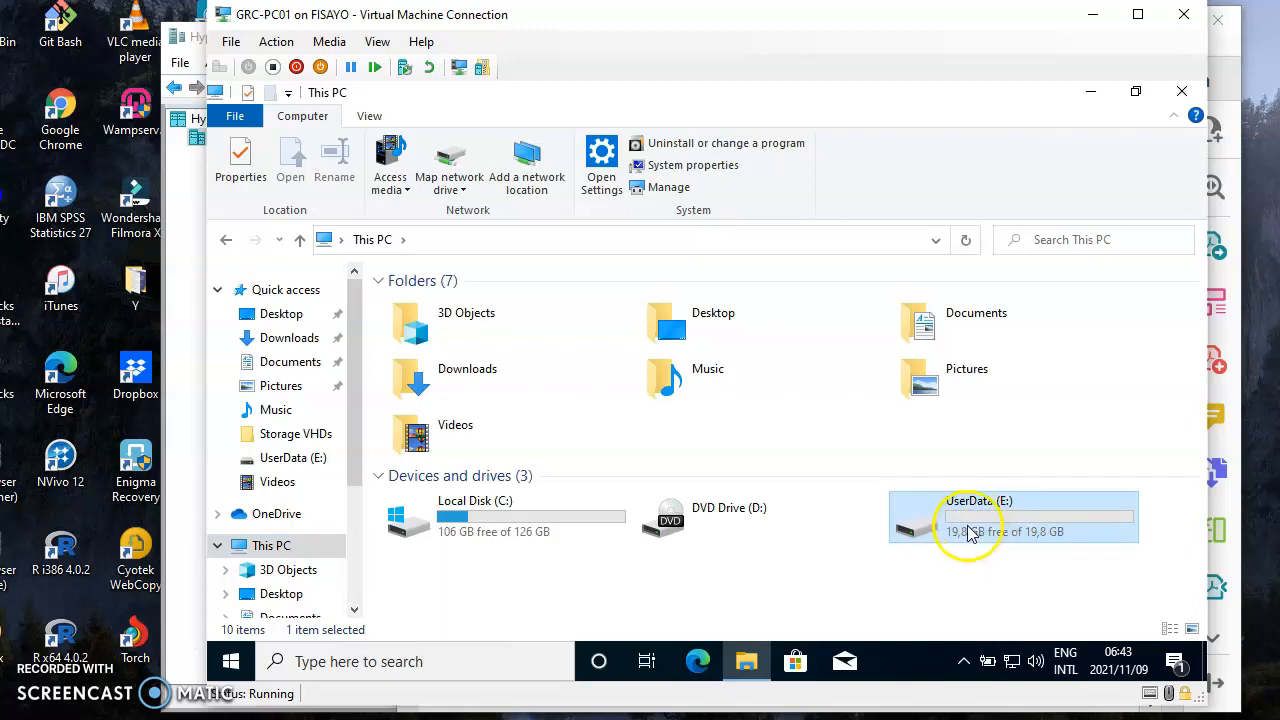
double_click(965, 525)
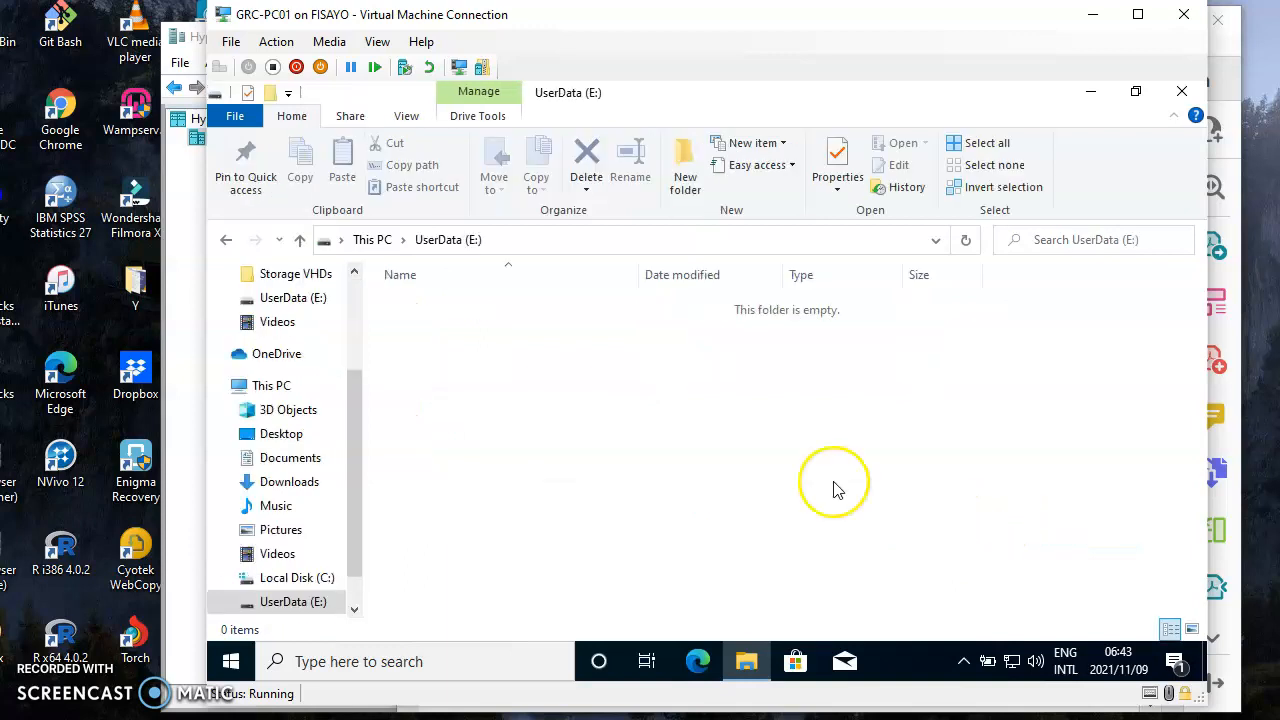
- Create a folder named lsniper on the UserData (E:) drive
right_click(435, 331)
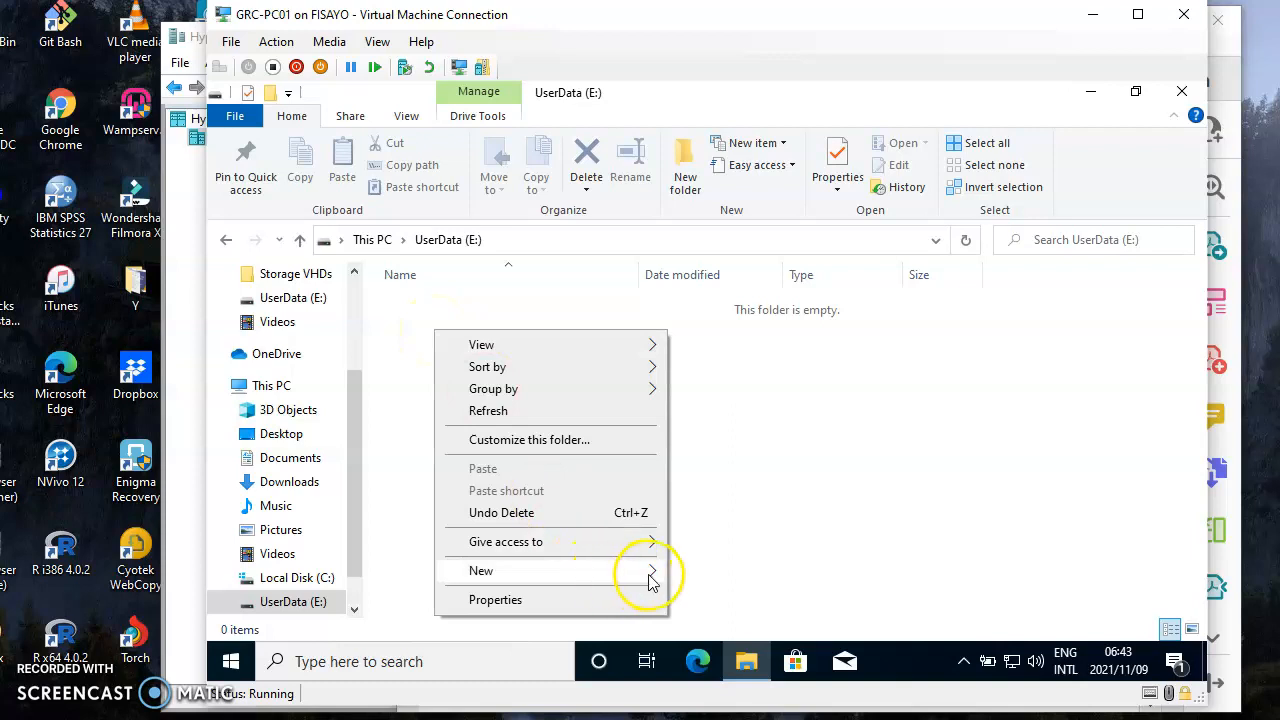
mouse_move(655, 578)
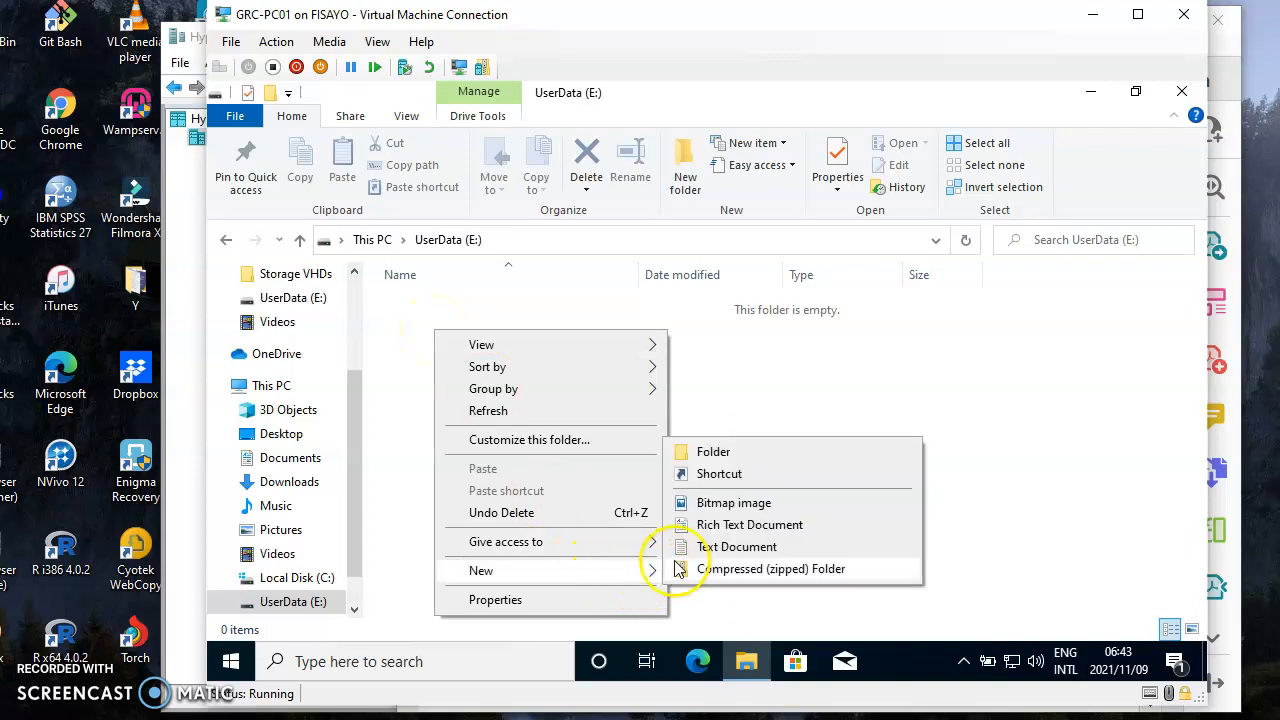
click(713, 453)
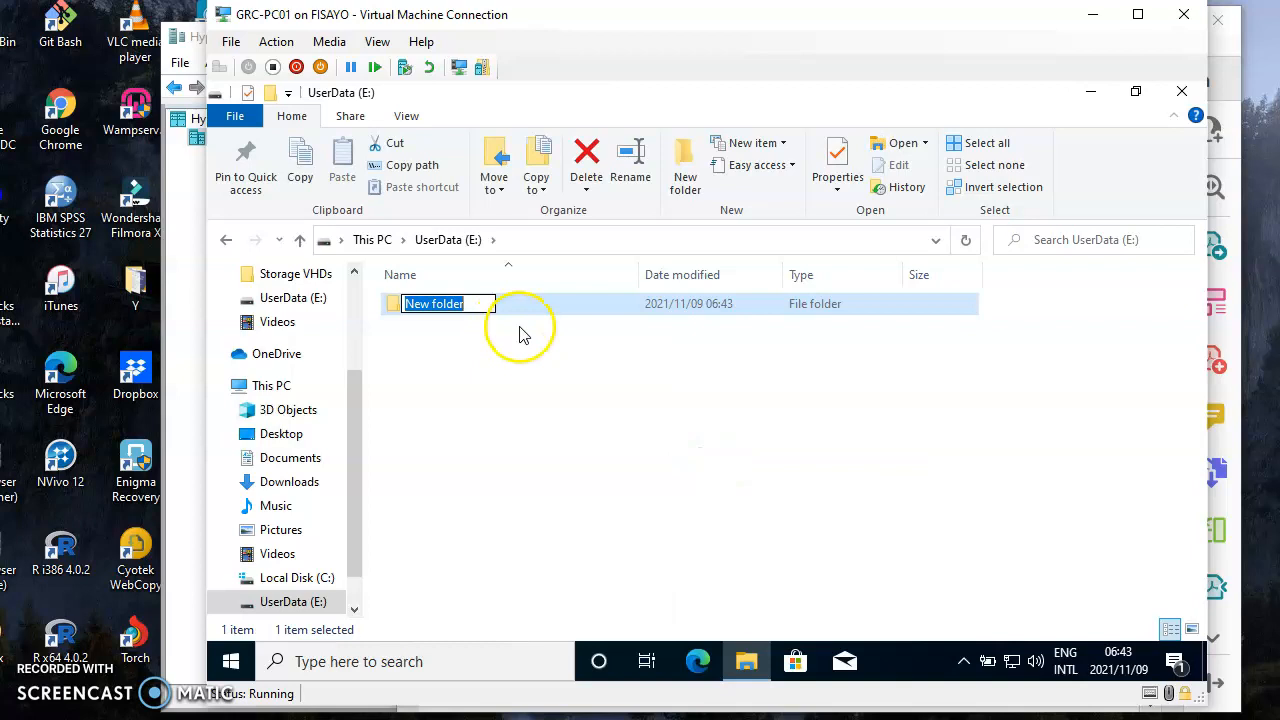
text(Isniper)
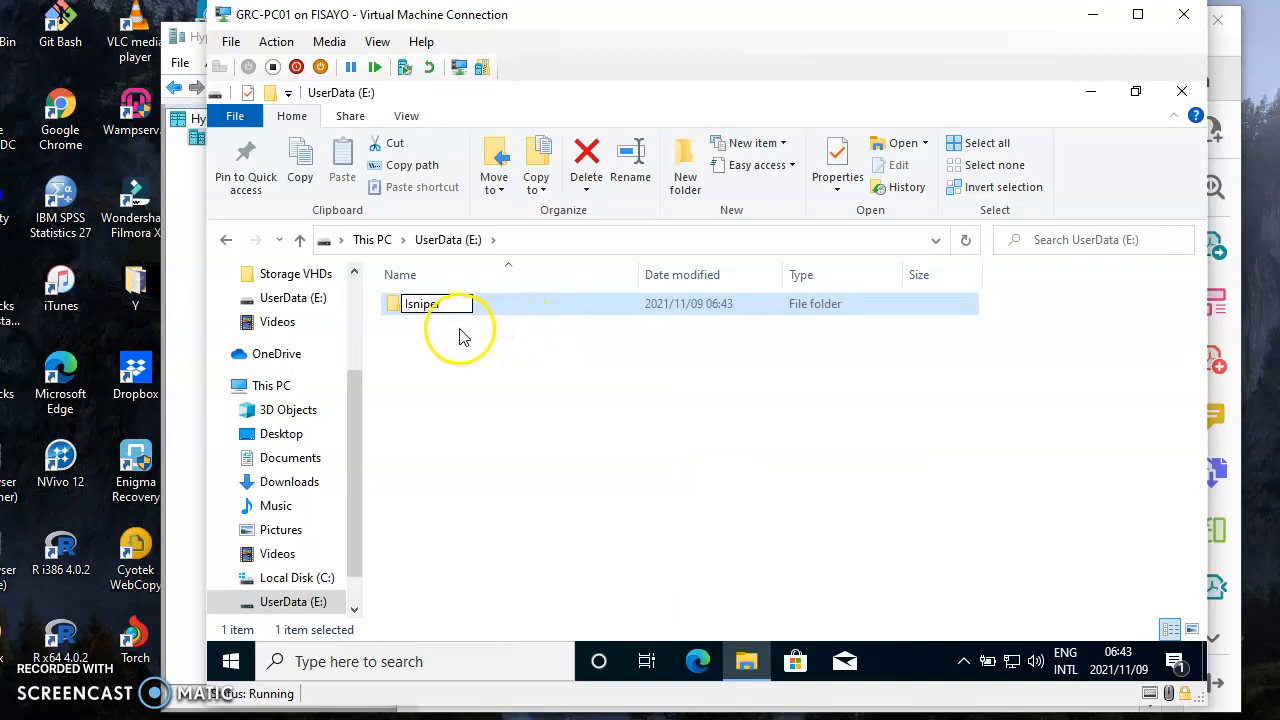
click(401, 322)
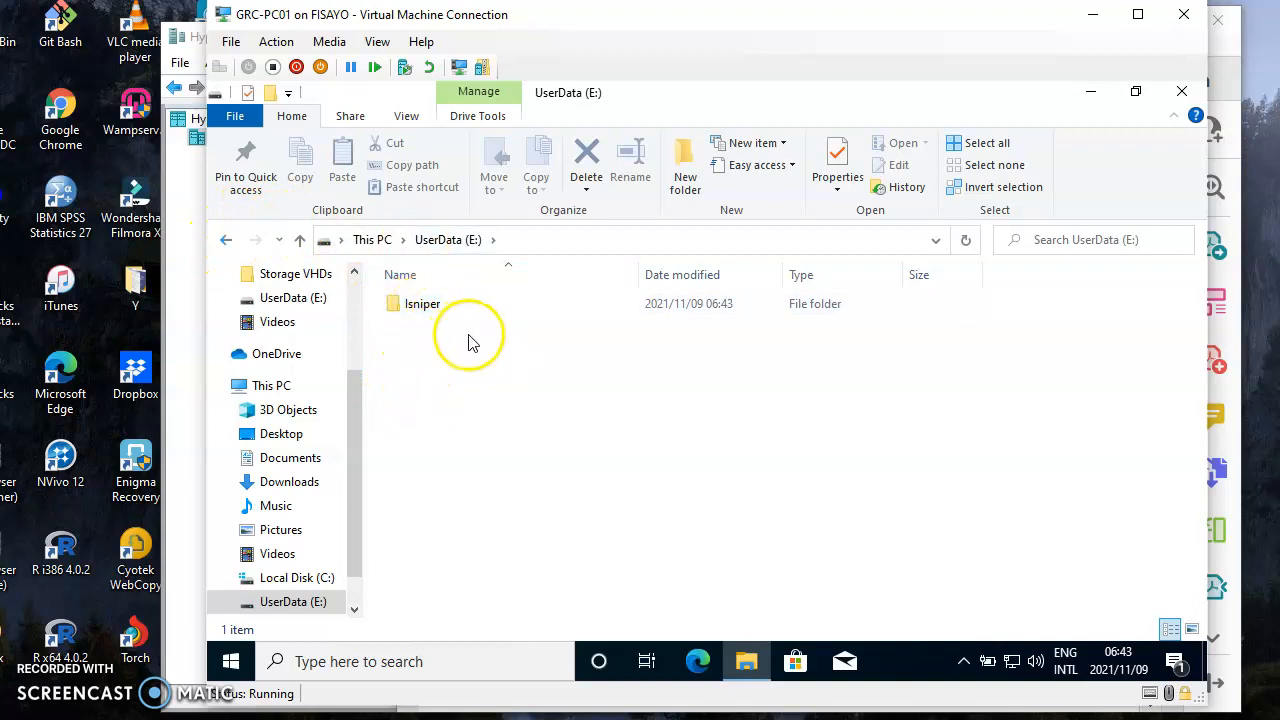
- Reread the Q.2.2 folder permission task in the assignment PDF and open the security properties of the lsniper folder
click(1234, 70)
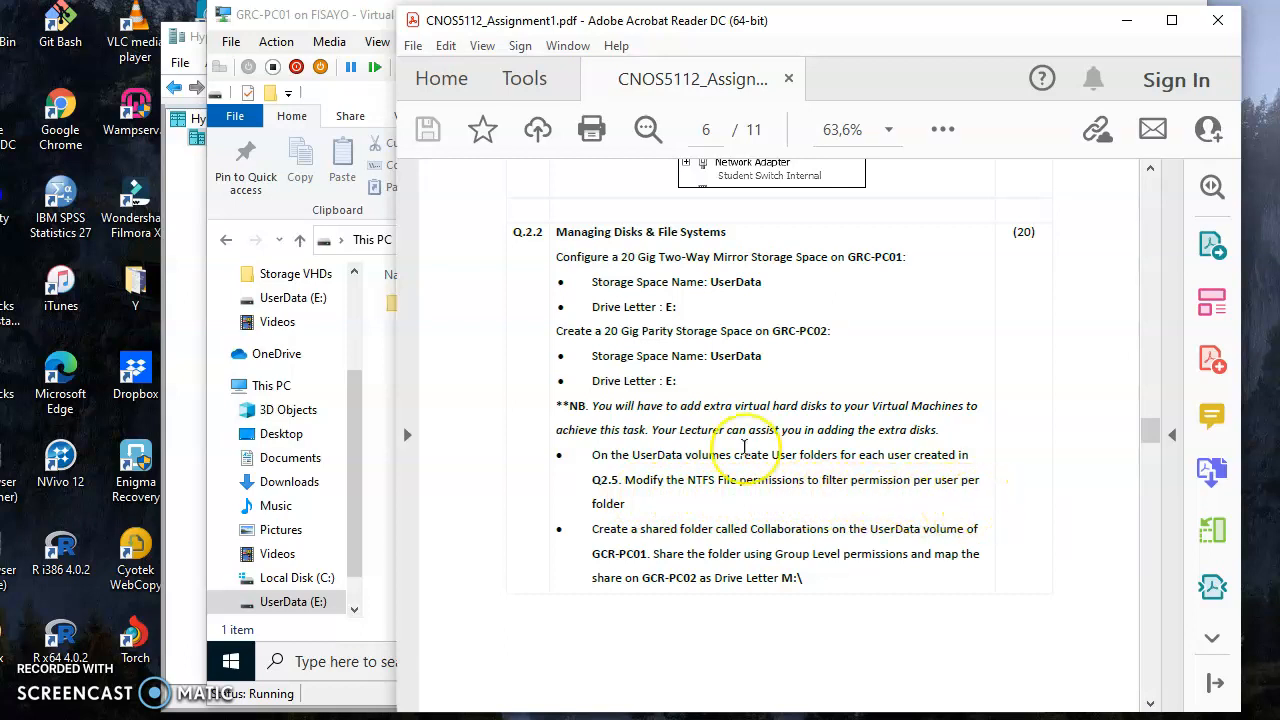
click(371, 371)
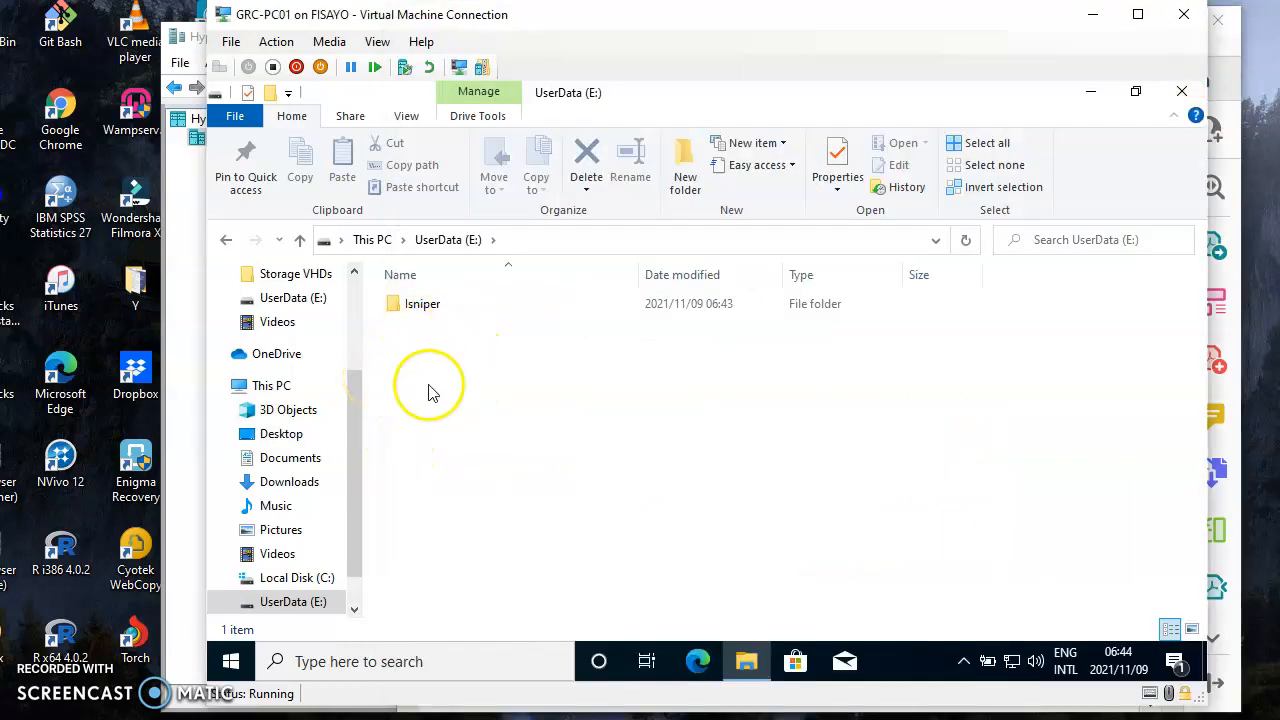
click(404, 310)
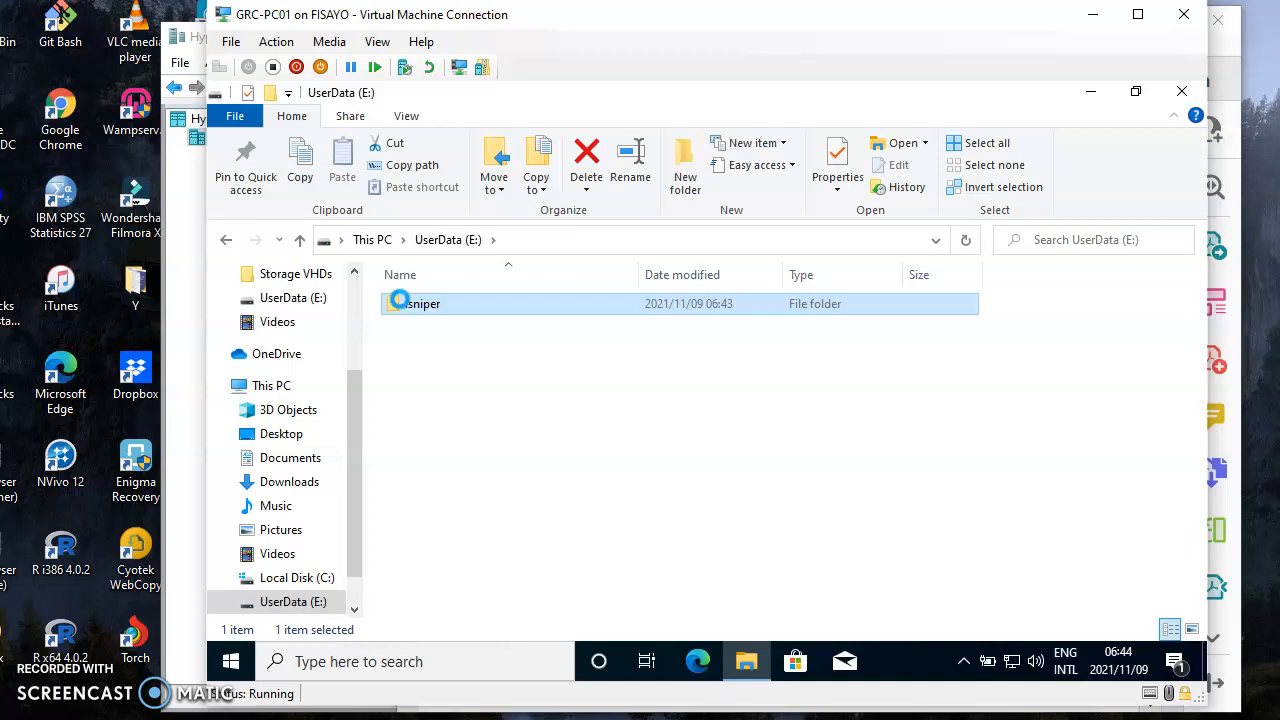
right_click(400, 303)
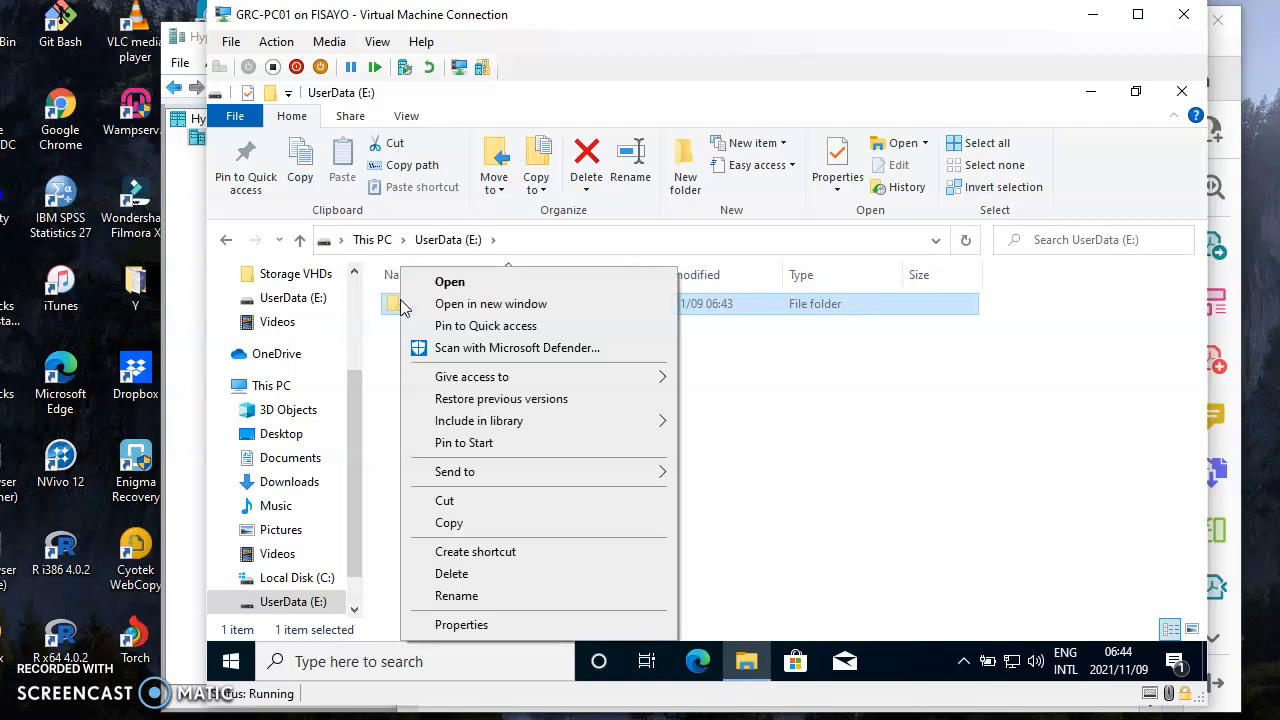
click(460, 628)
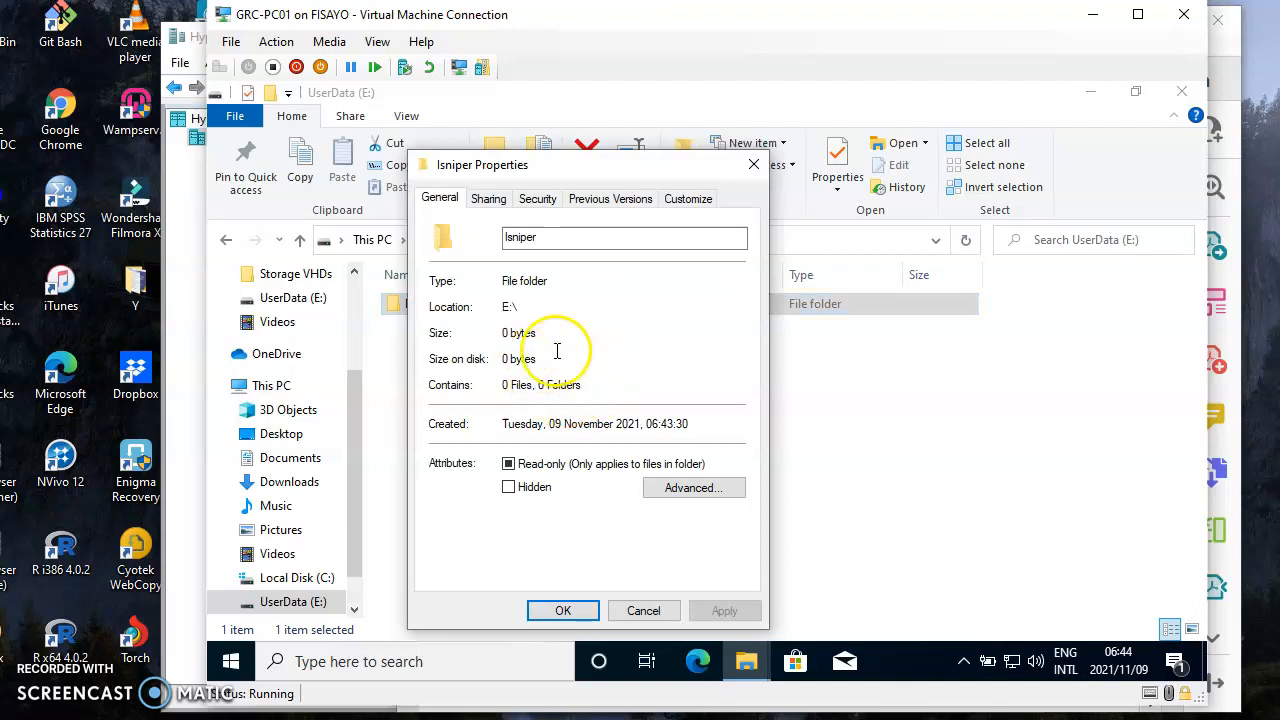
click(535, 199)
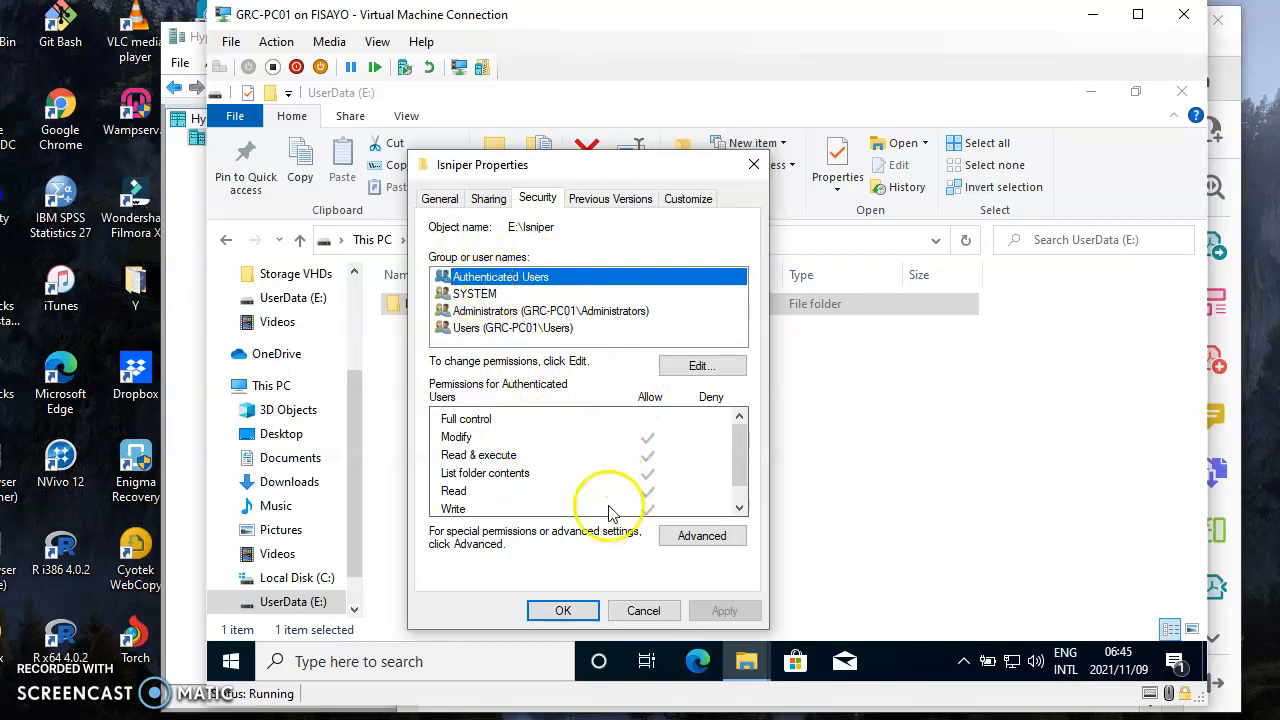
- Review the SYSTEM and Authenticated Users permissions on the lsniper folder and open its permissions for editing with Authenticated Users selected
click(485, 296)
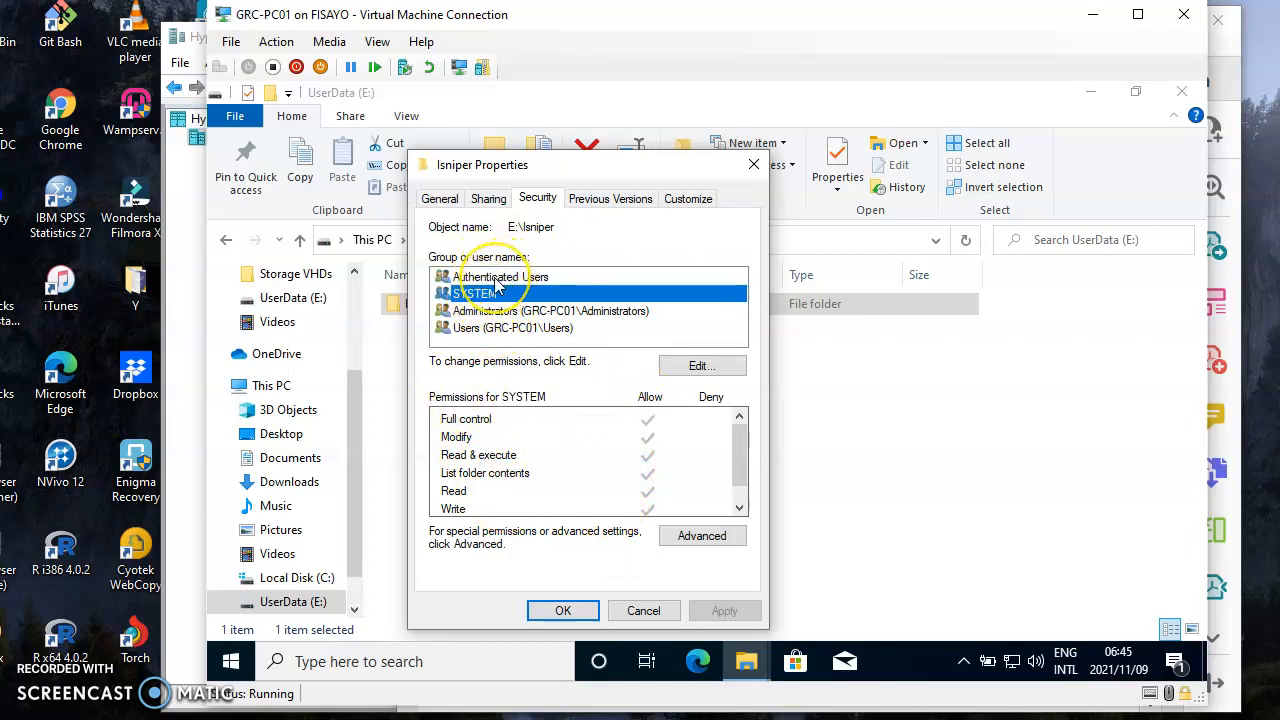
click(497, 279)
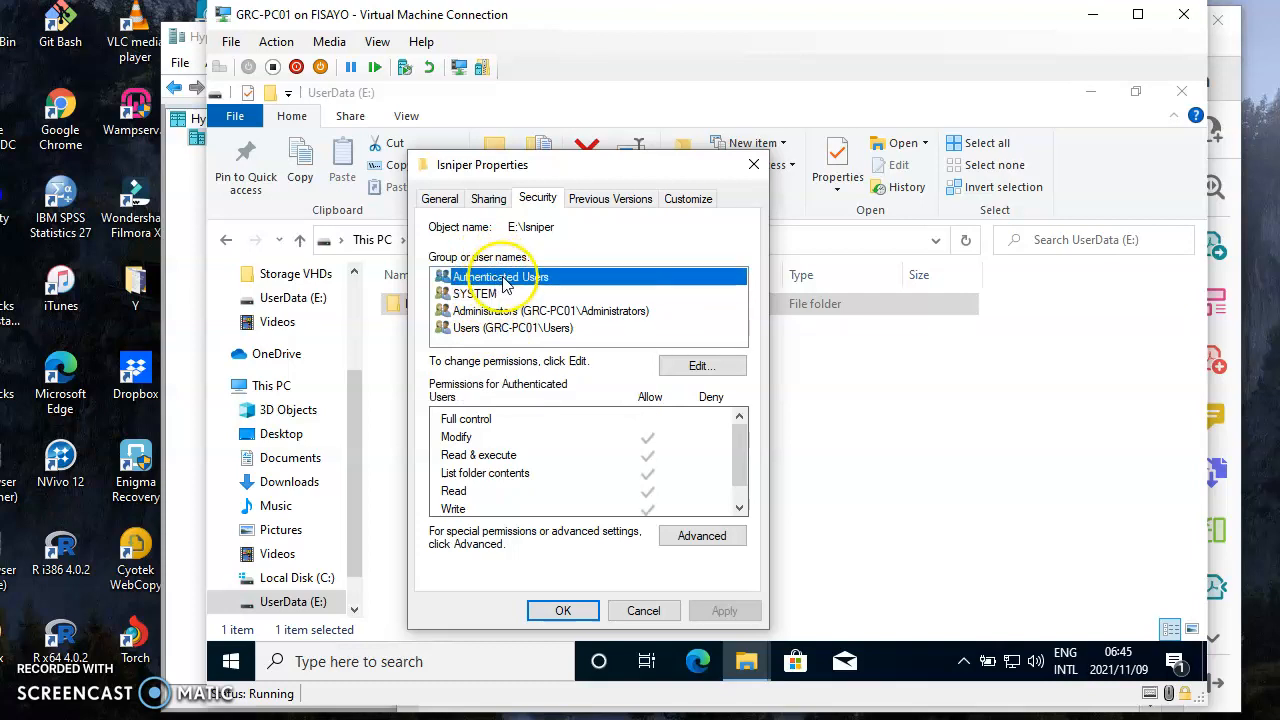
click(680, 374)
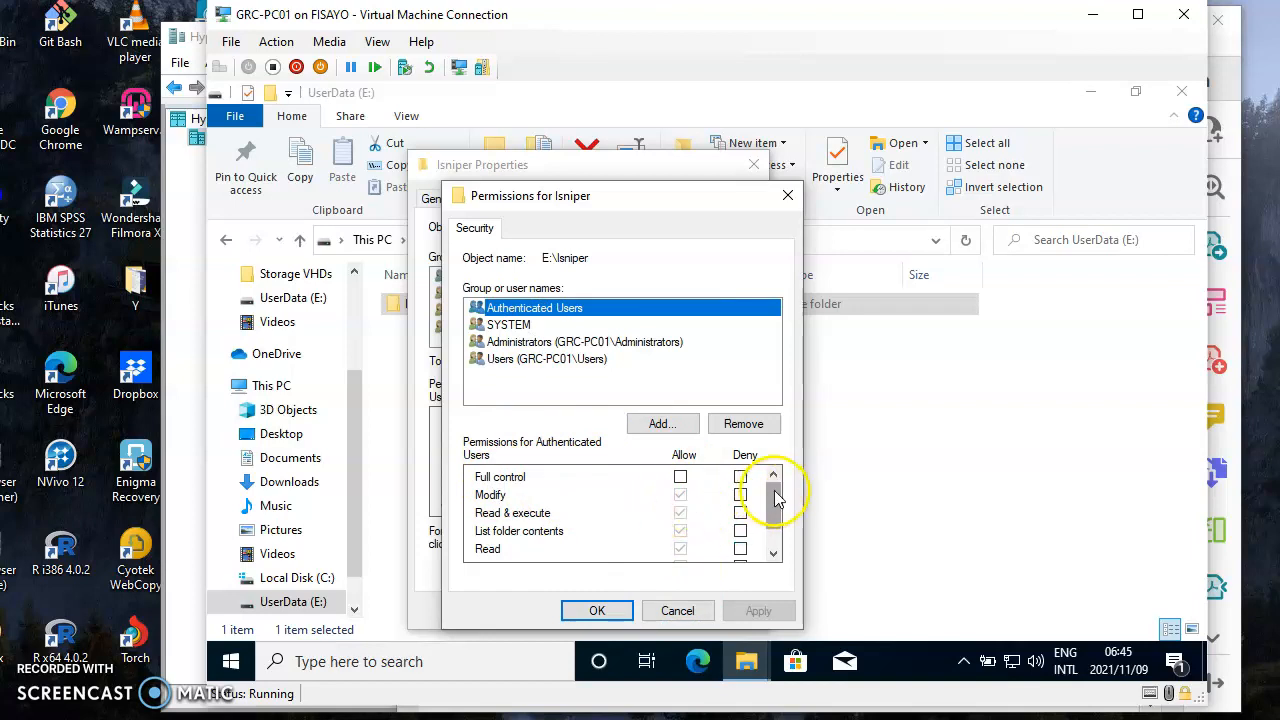
drag(776, 496, 776, 530)
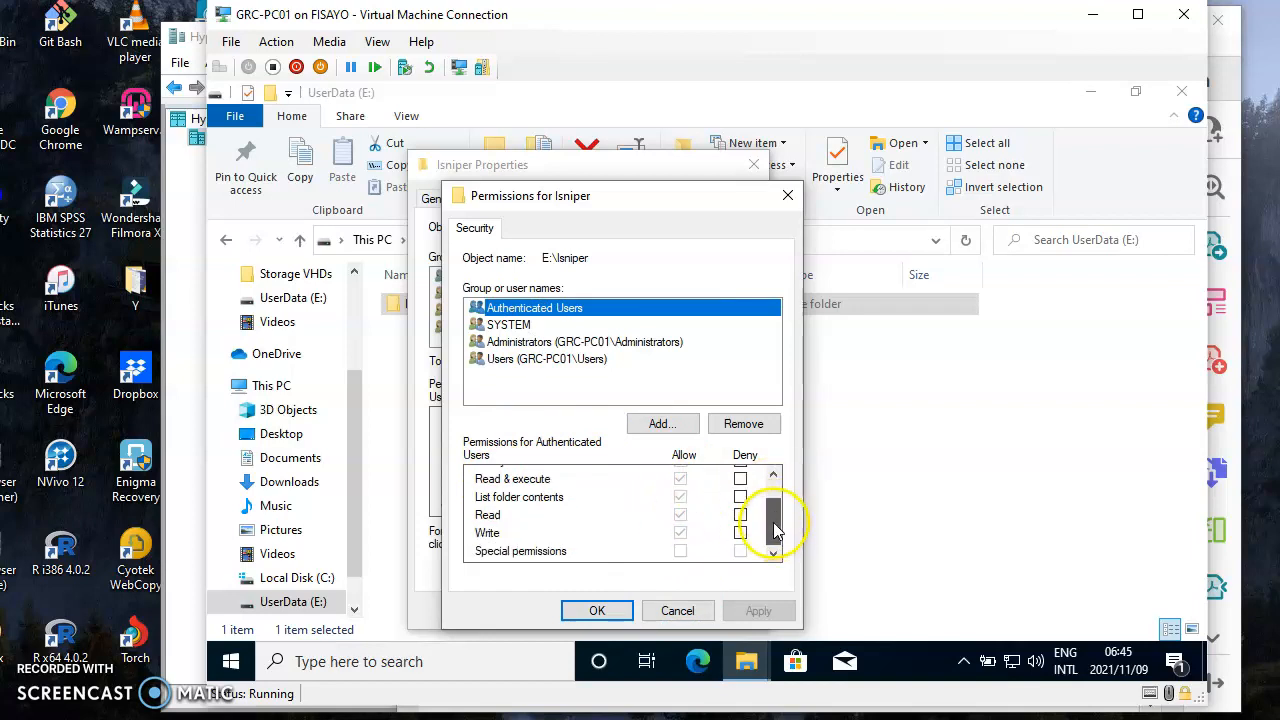
drag(776, 516, 770, 503)
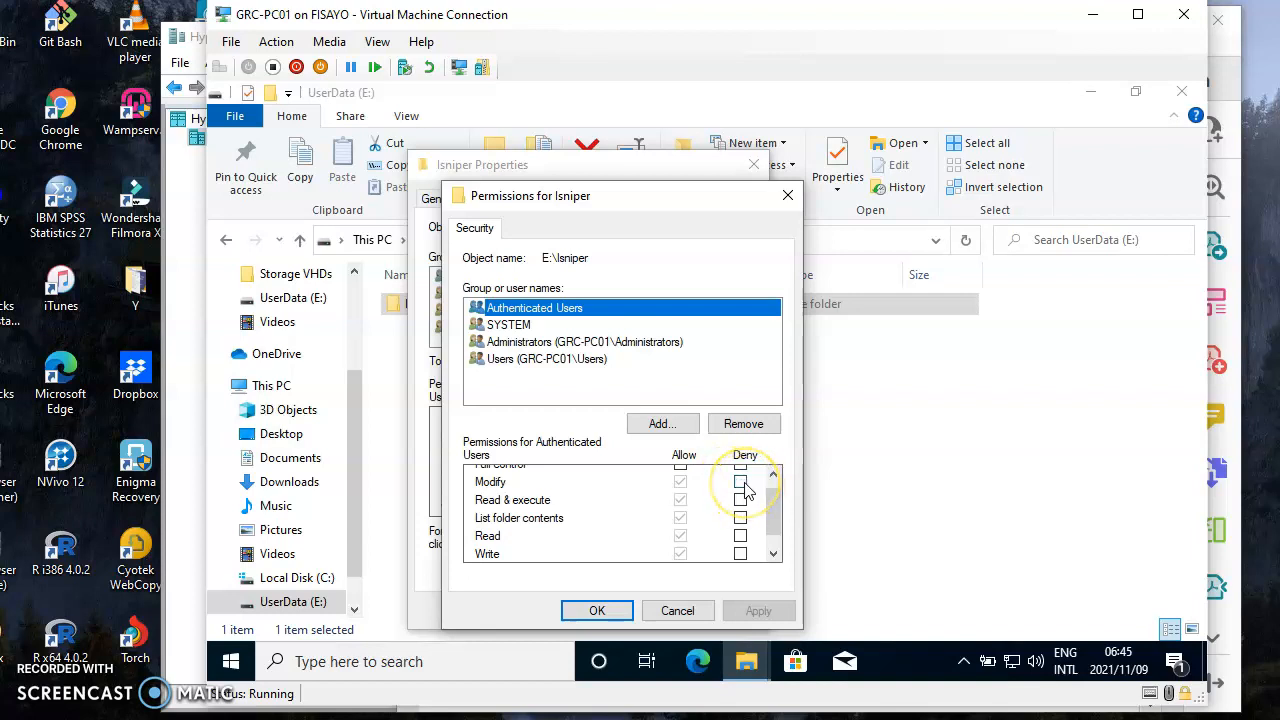
click(742, 485)
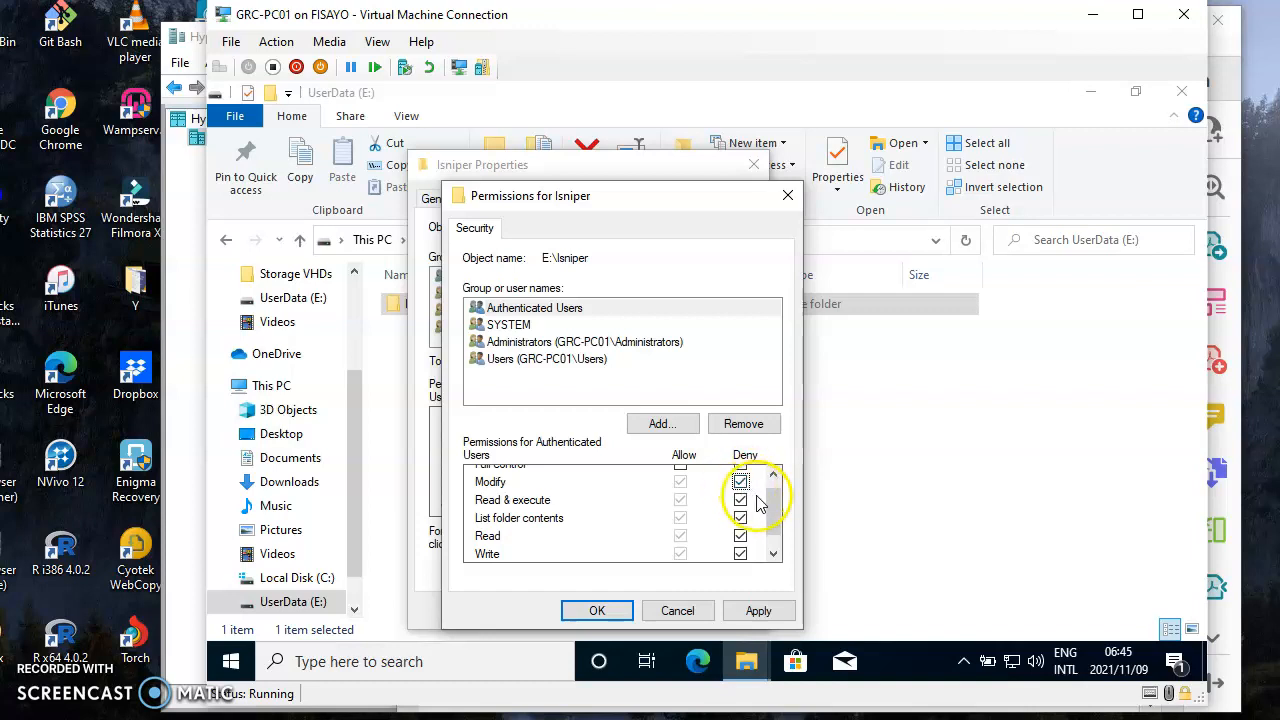
mouse_move(775, 503)
mouse_down()
mouse_move(778, 472)
mouse_move(773, 525)
mouse_up()
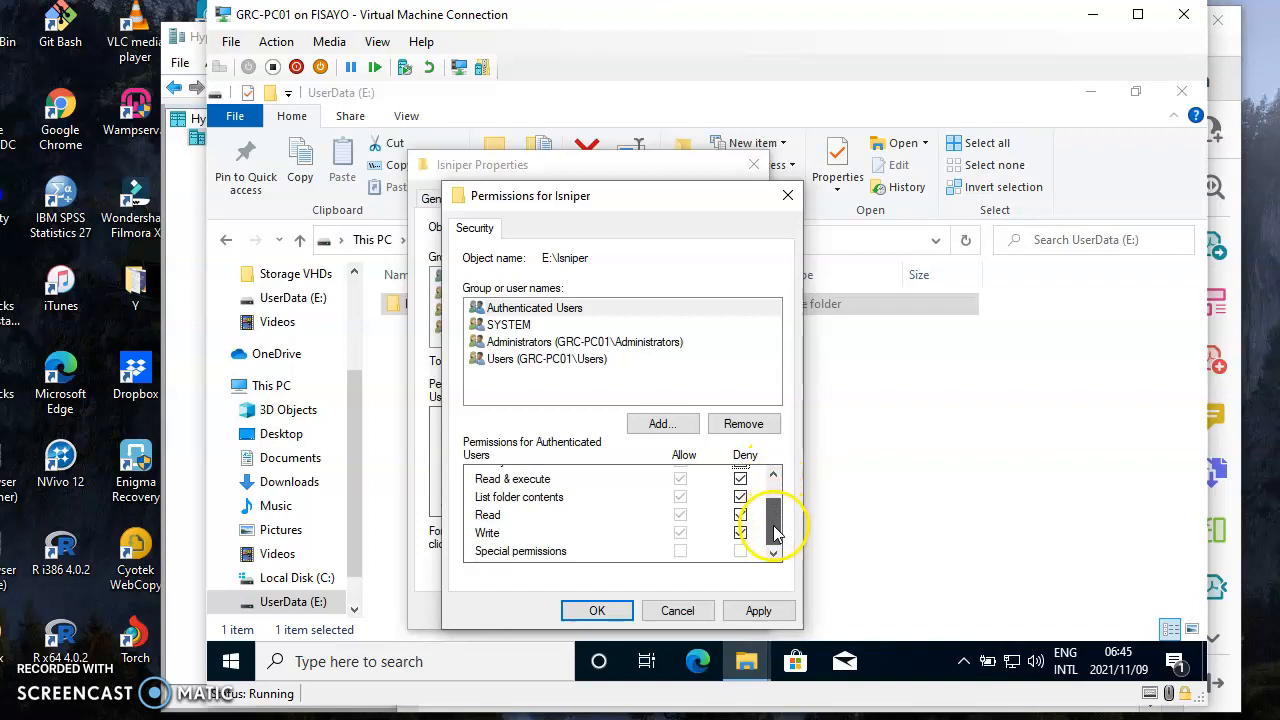
click(740, 533)
click(740, 515)
drag(776, 525, 775, 493)
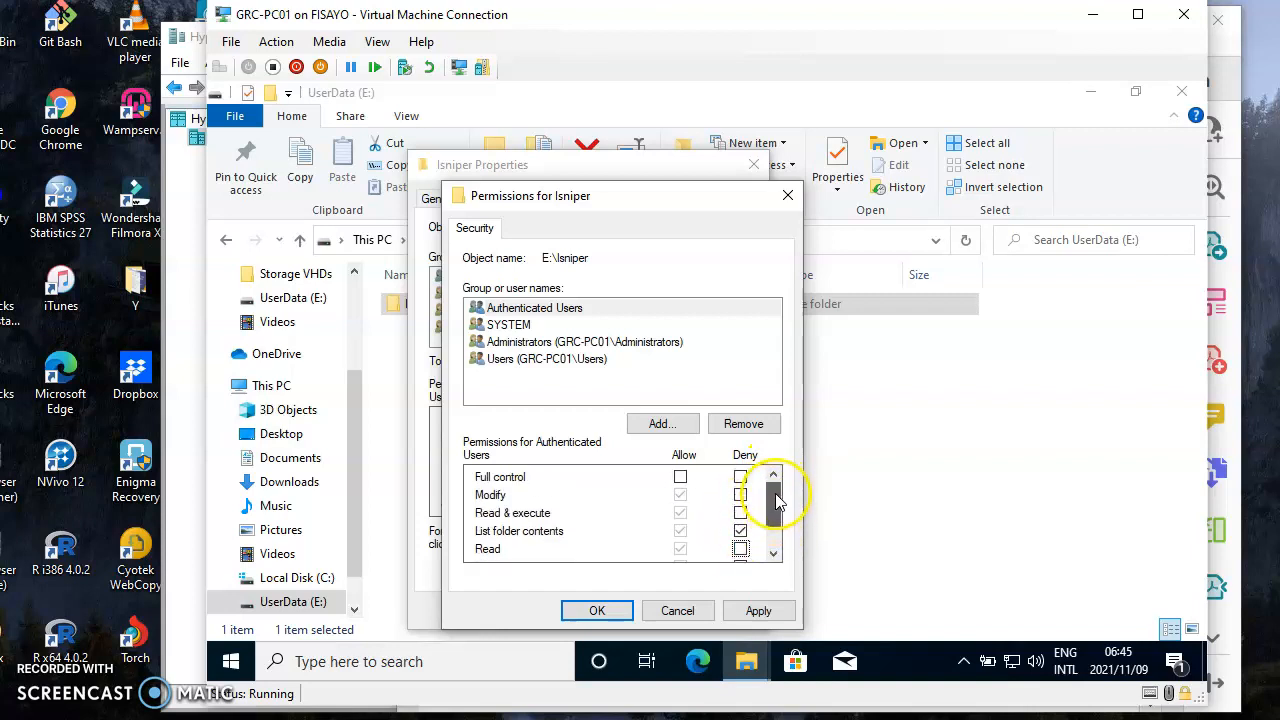
click(740, 533)
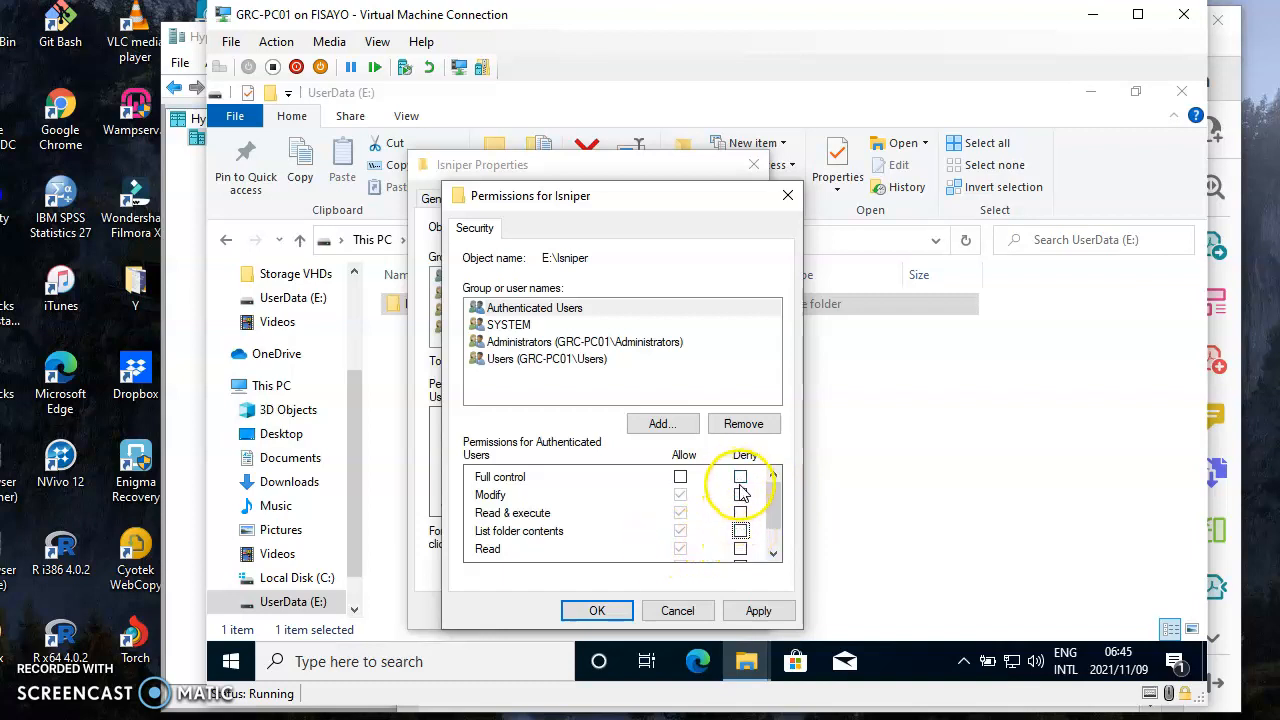
- Set Modify to Deny for Authenticated Users on the lsniper folder and try applying it, declining the security confirmation
click(740, 495)
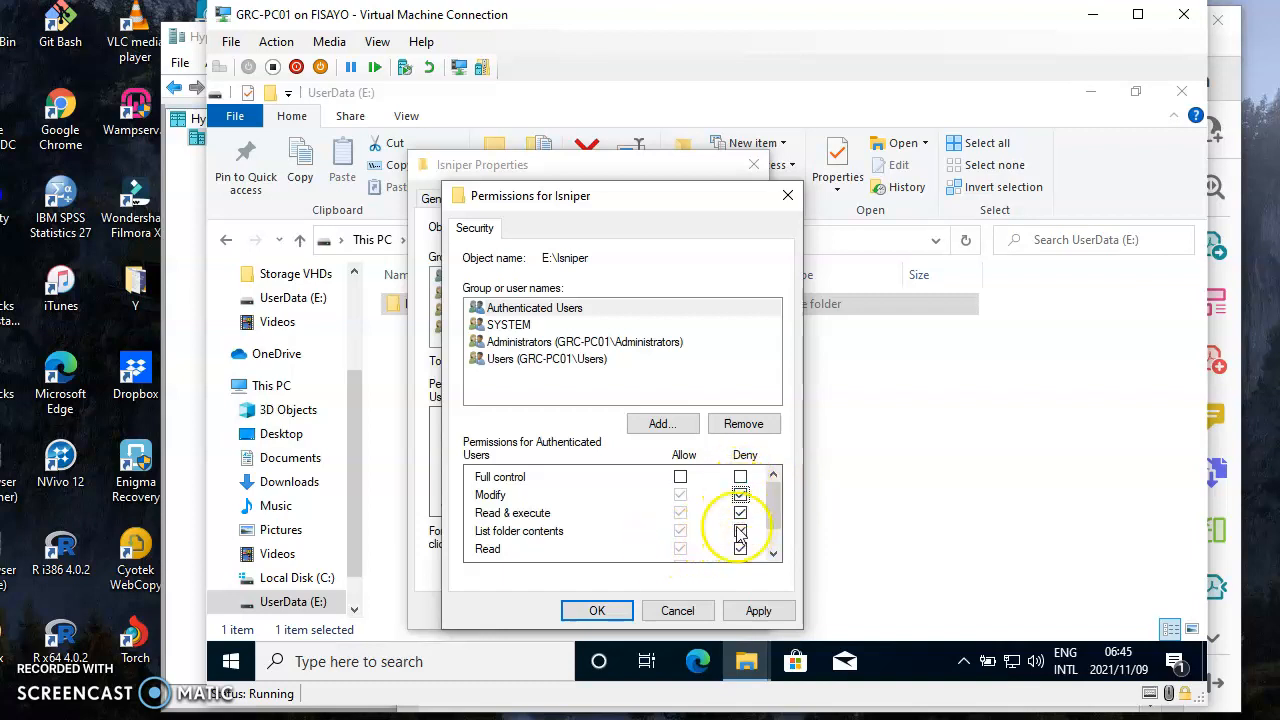
click(755, 612)
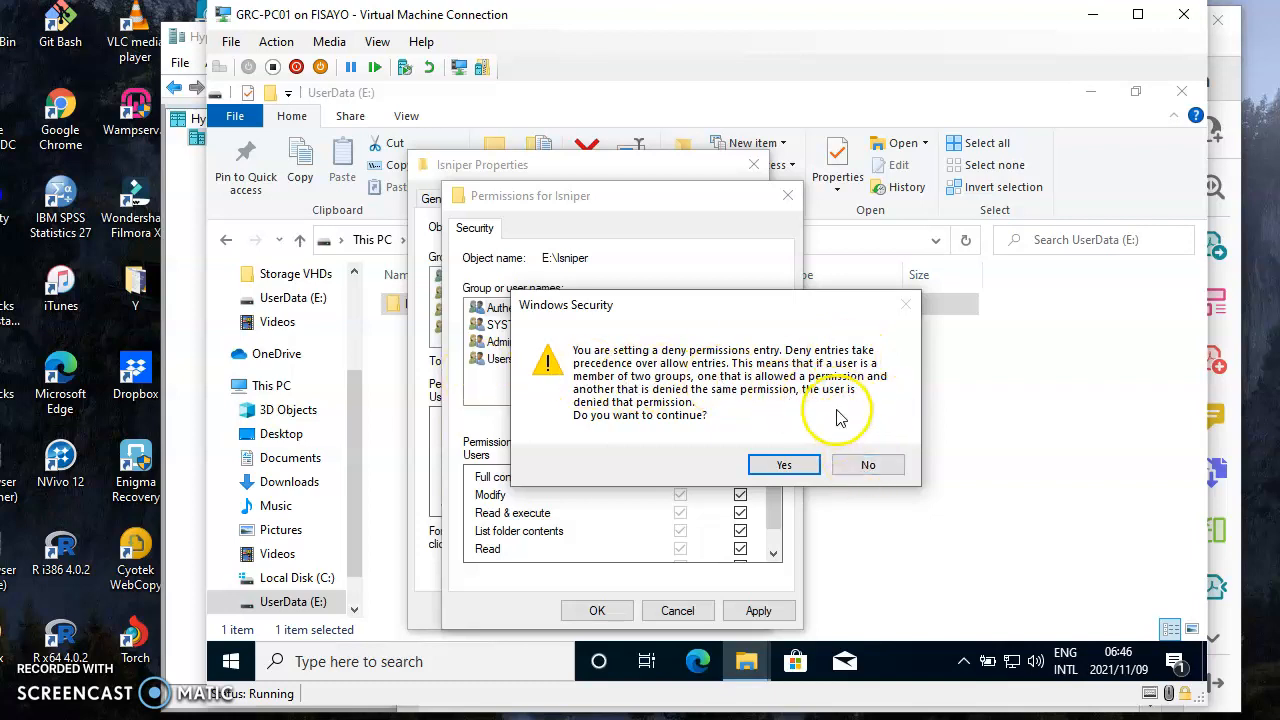
click(866, 468)
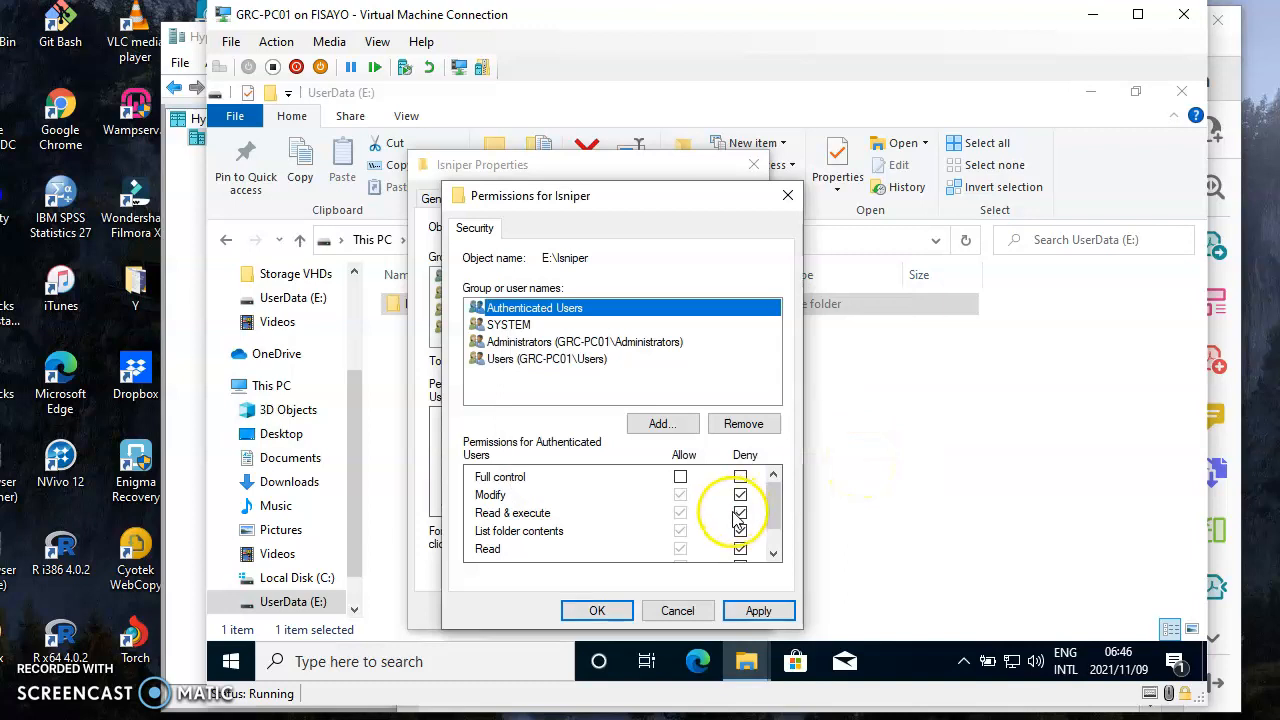
- Clear Deny for Read & execute, Read and List folder contents, keep Write denied for Authenticated Users, and apply the permissions
scroll(777, 512, down, 1)
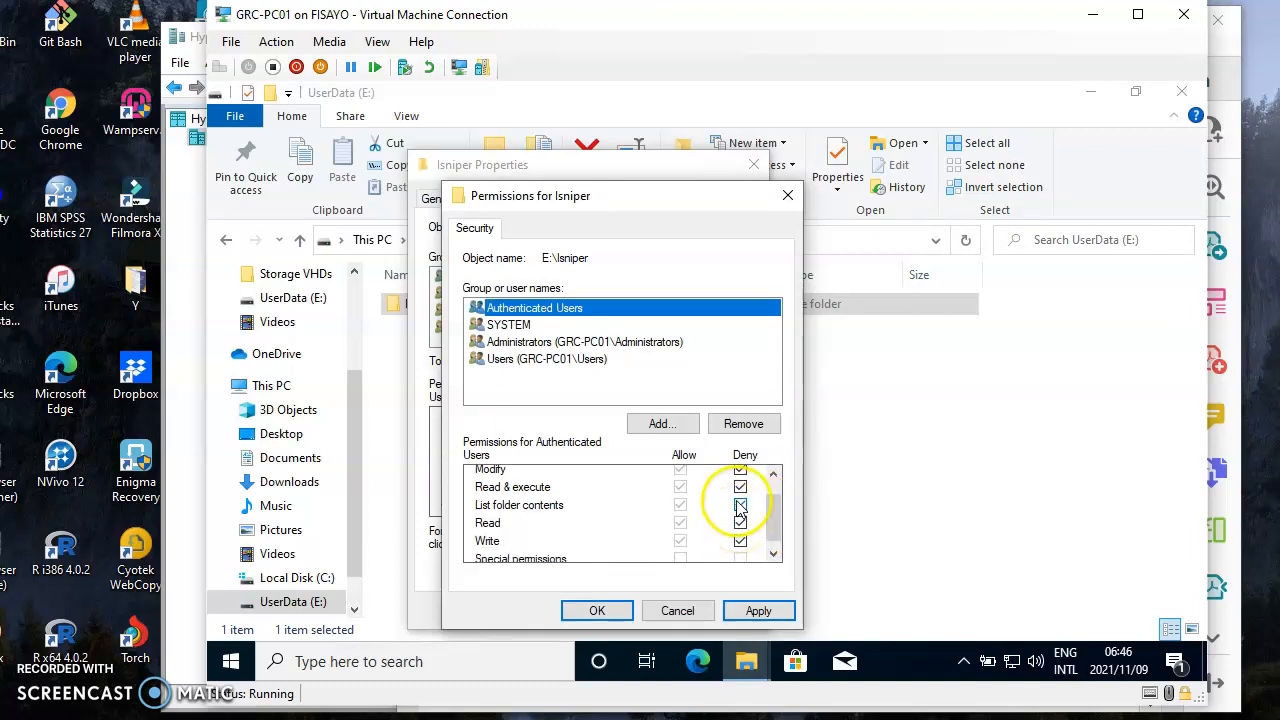
click(740, 487)
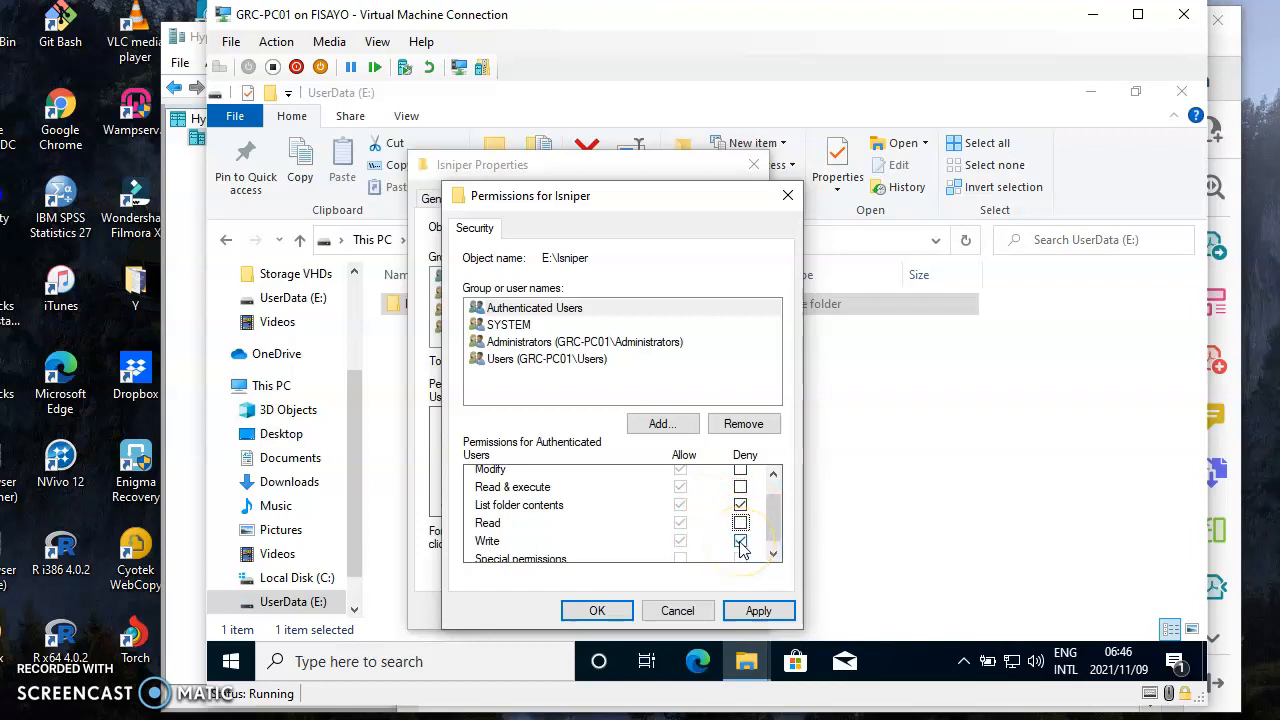
click(748, 612)
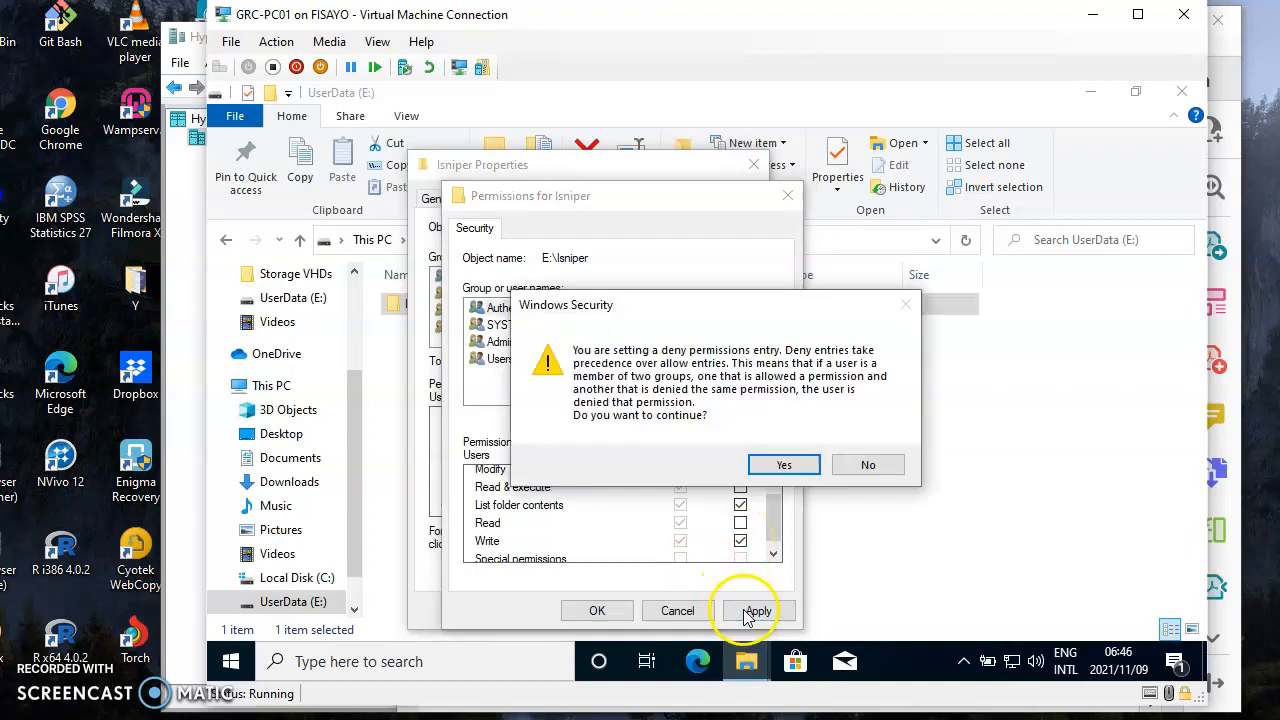
click(862, 468)
click(740, 505)
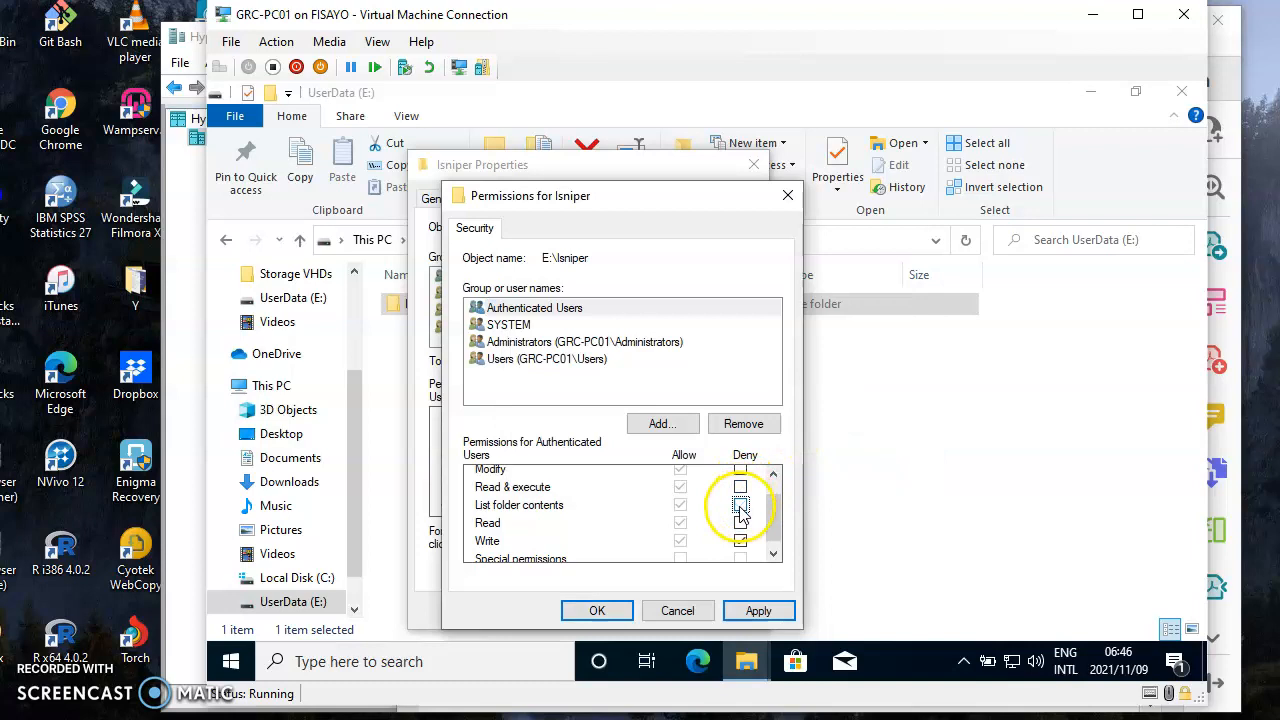
click(758, 610)
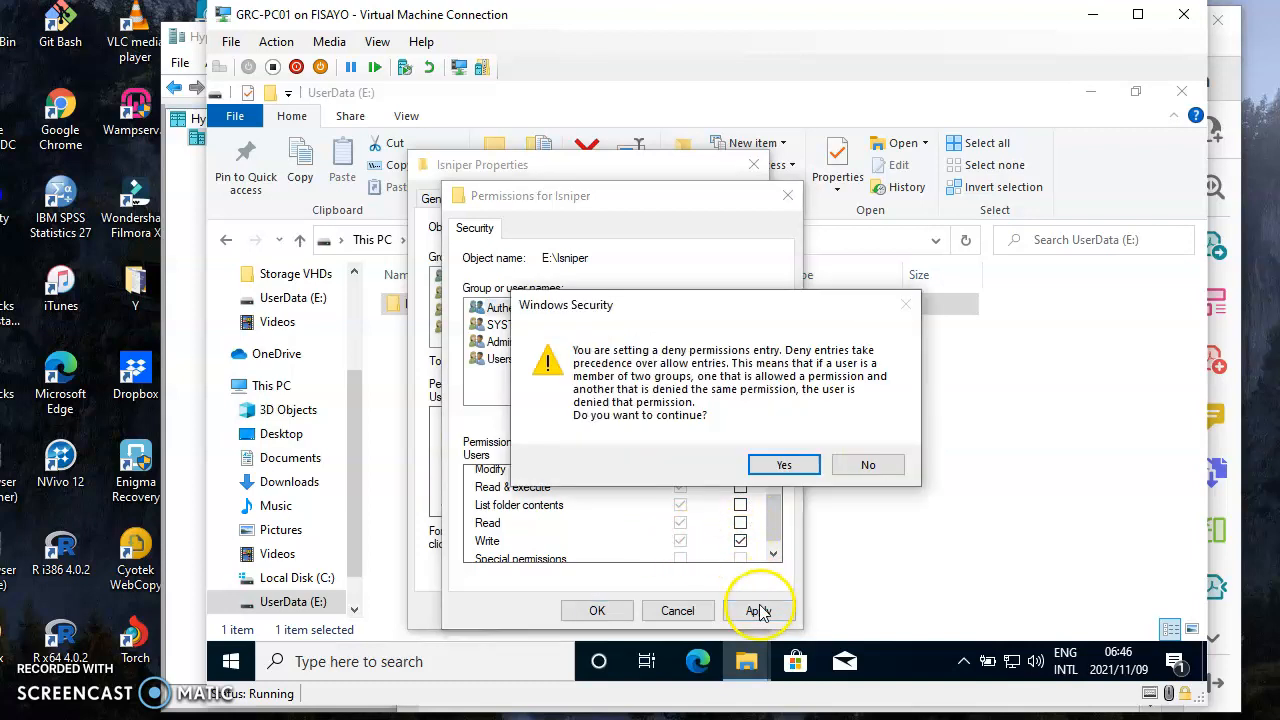
click(782, 466)
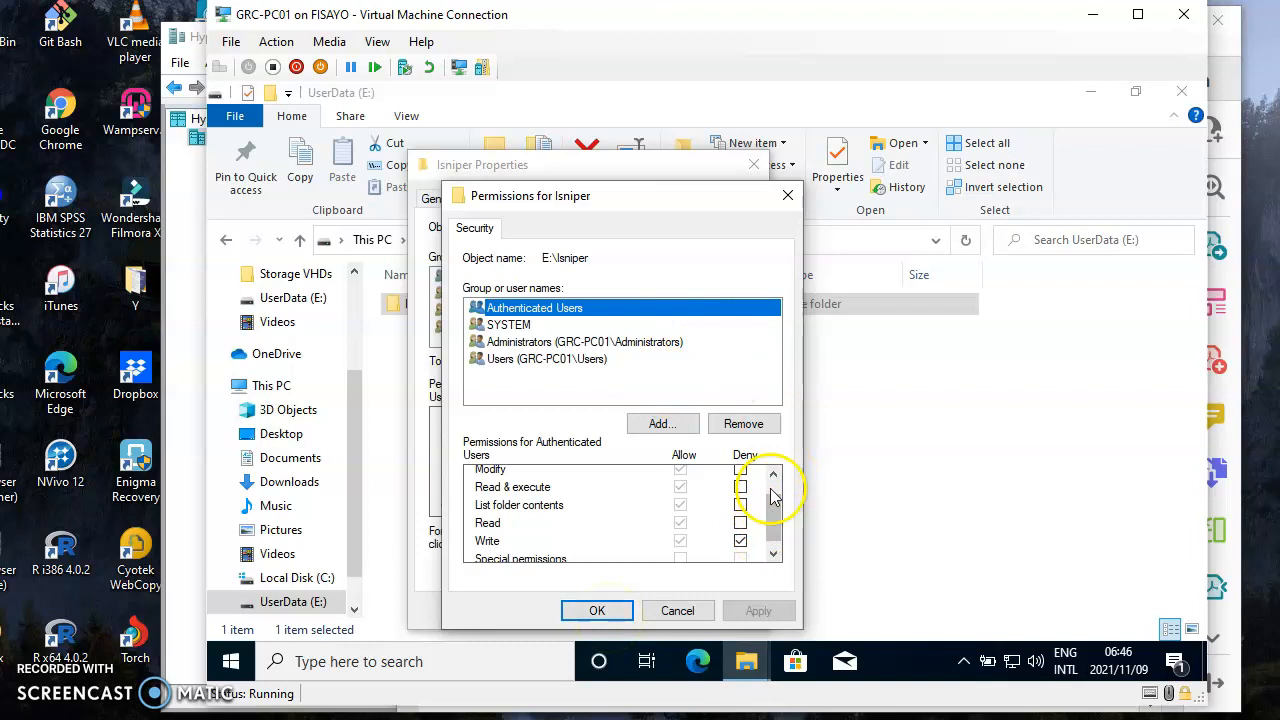
- Review the Authenticated Users permissions on the lsniper folder, close its properties and check the folder's contents
scroll(773, 487, up, 2)
drag(774, 510, 774, 480)
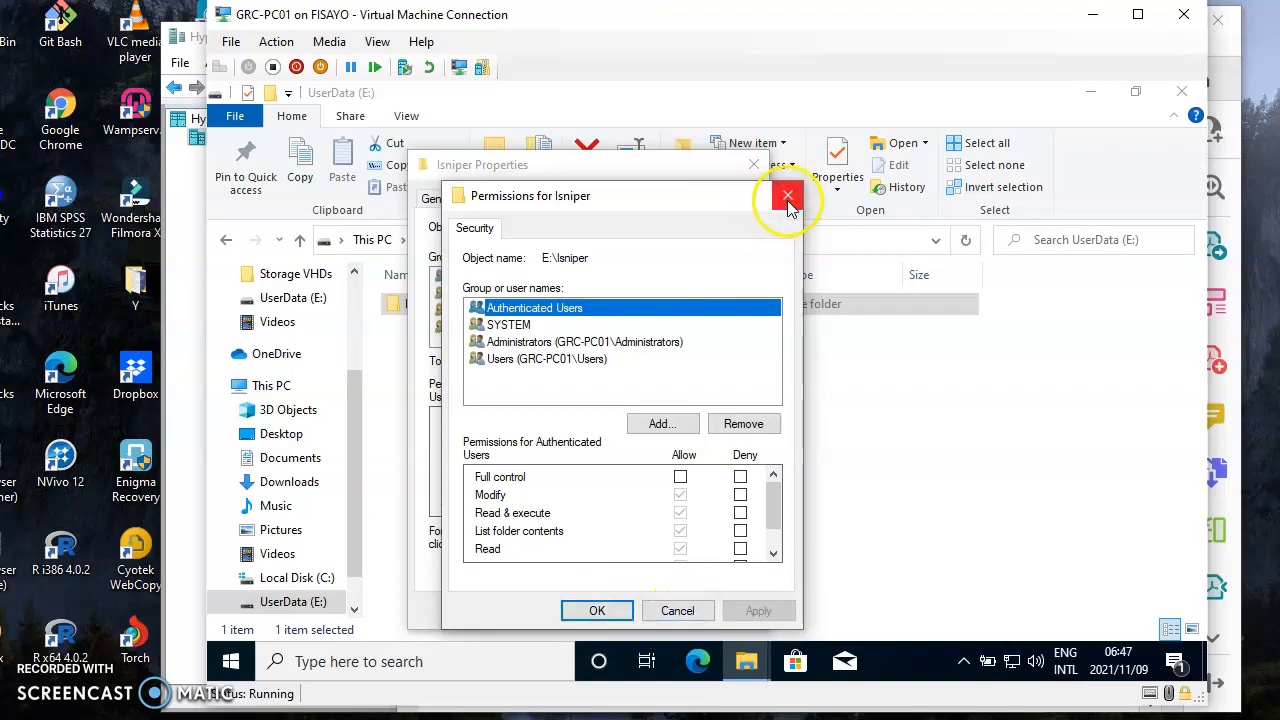
click(676, 610)
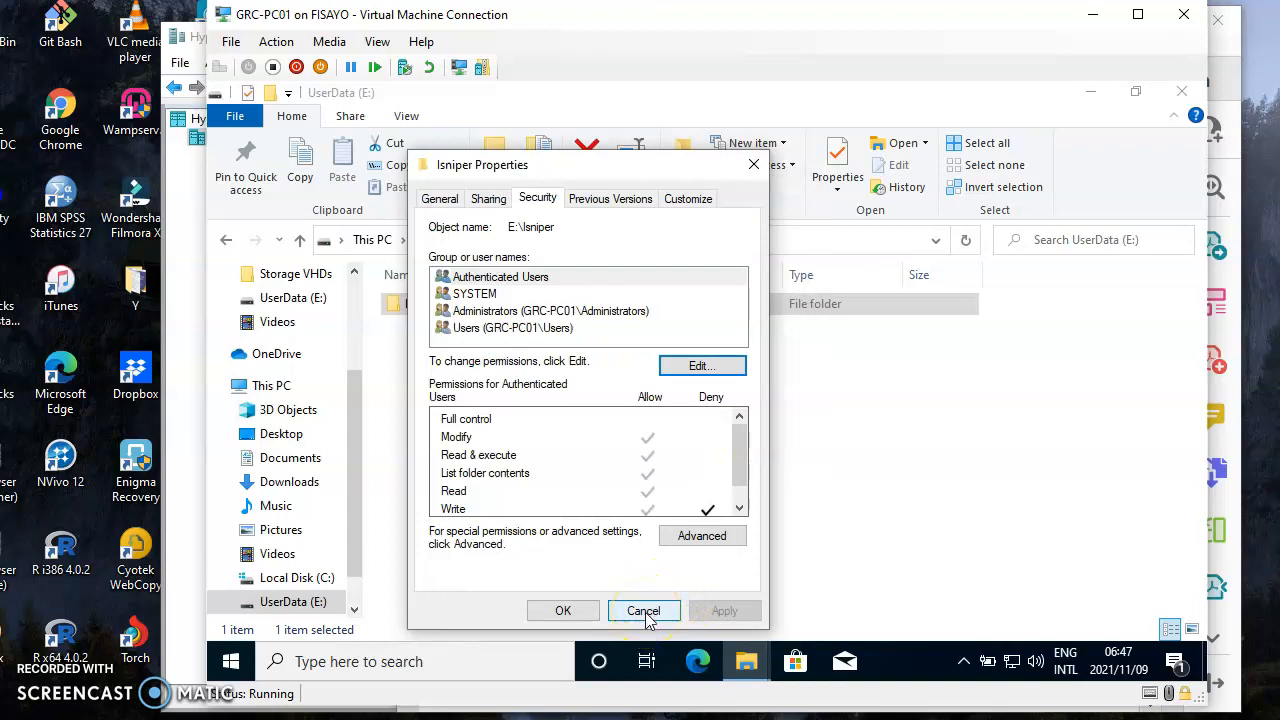
click(645, 611)
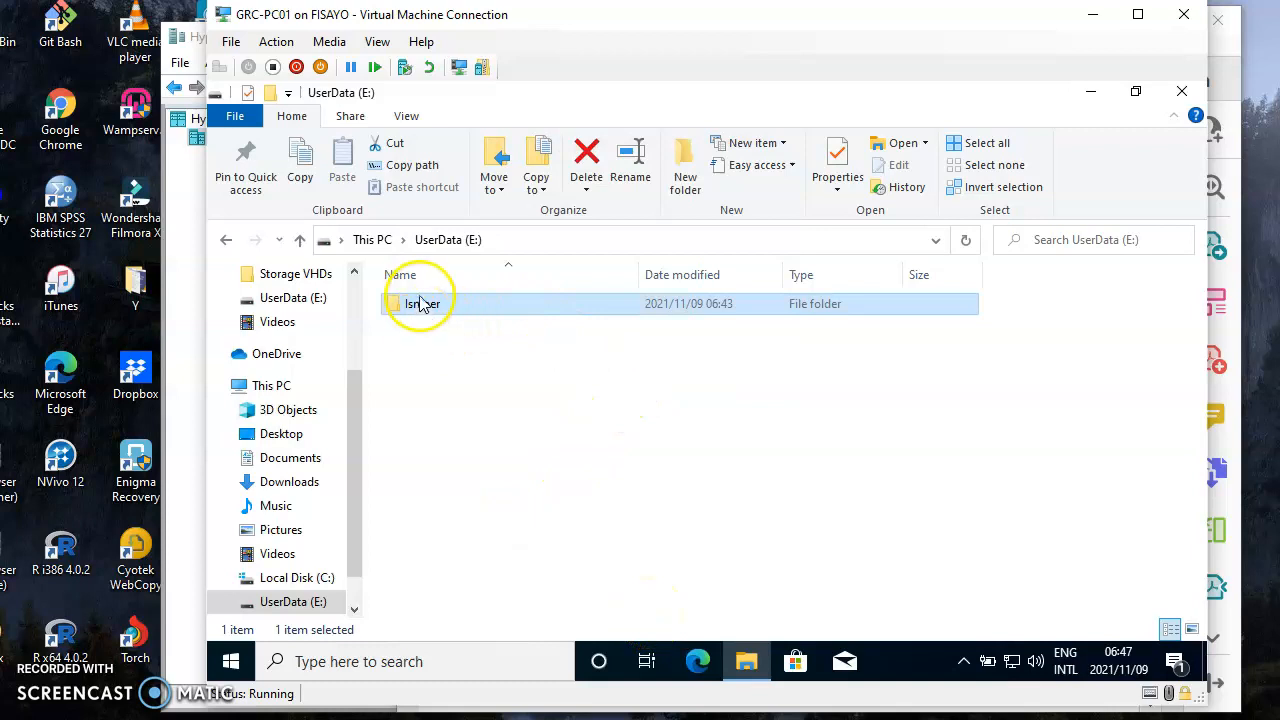
double_click(420, 305)
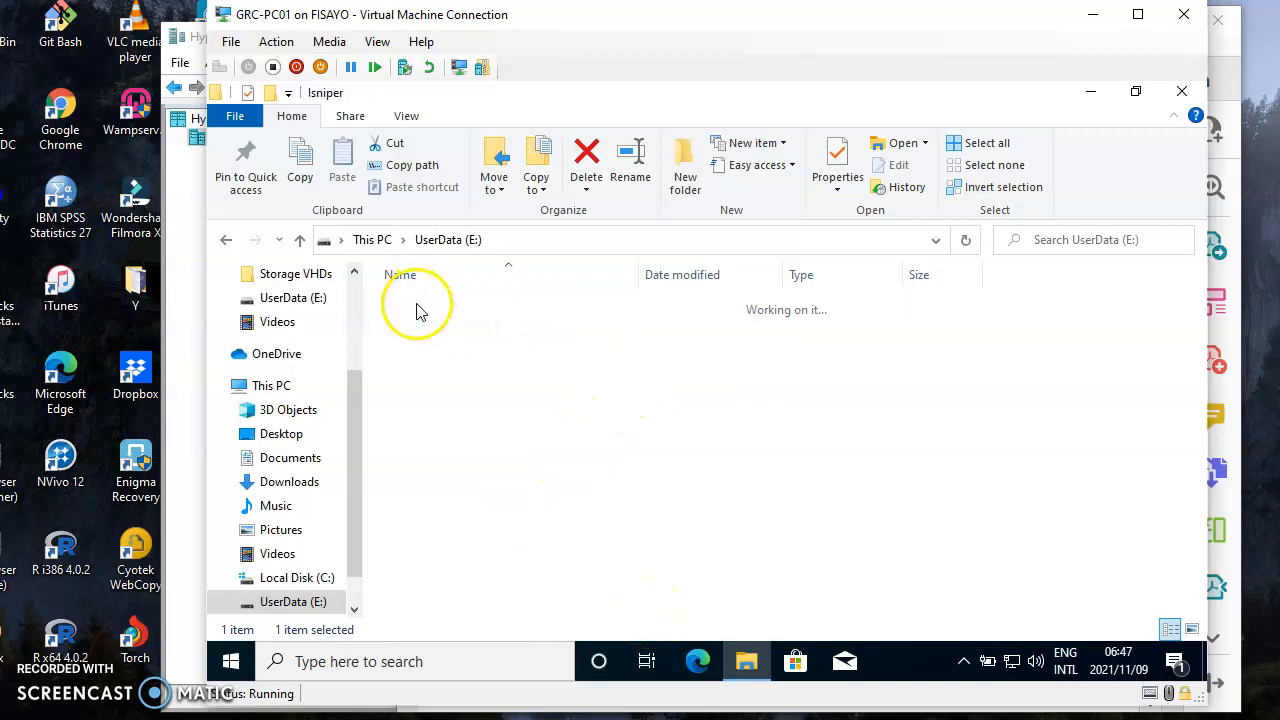
click(227, 241)
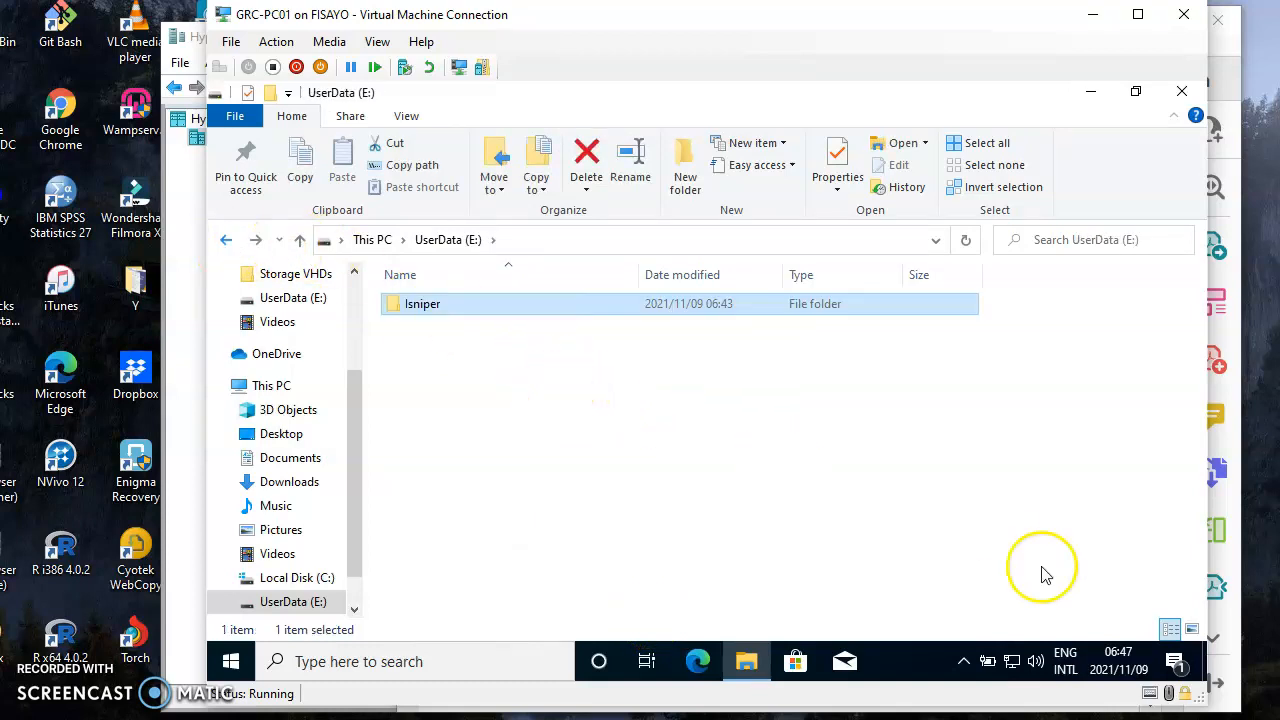
- Reread the Q.2.2 Collaborations shared folder task in the assignment PDF and return to the GRC-PC01 virtual machine
click(738, 719)
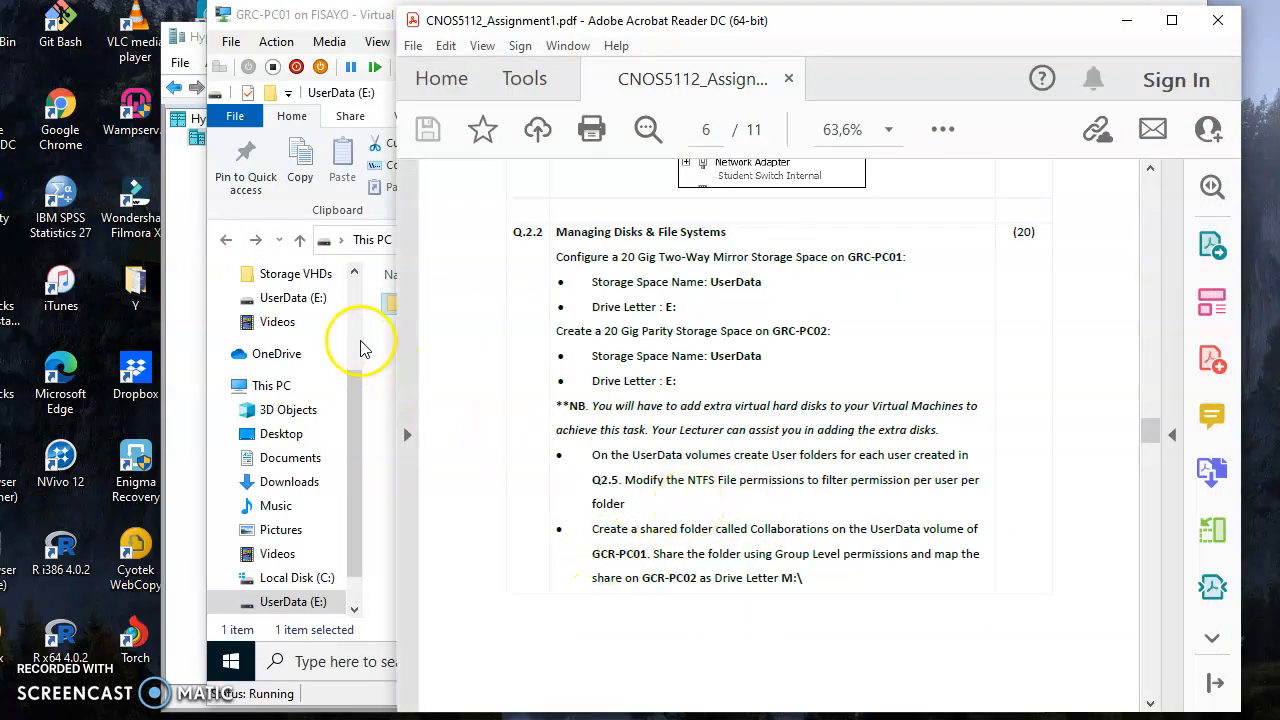
click(371, 405)
click(414, 300)
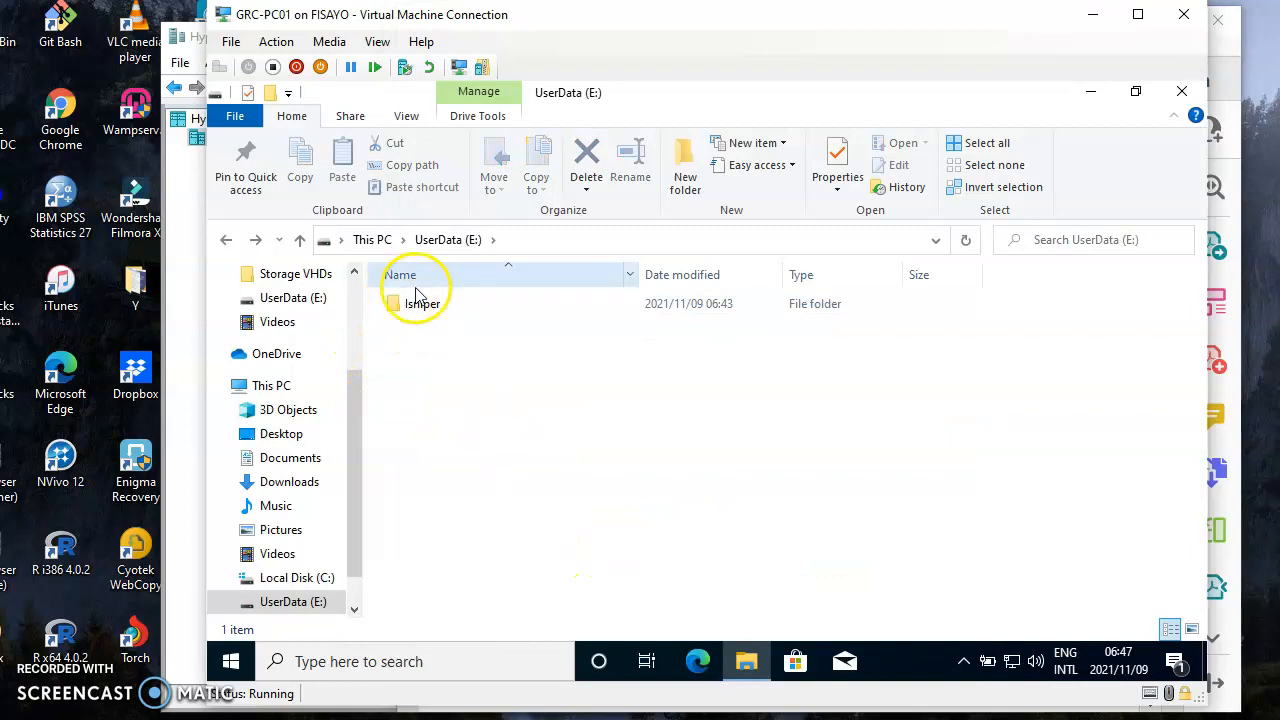
click(1235, 80)
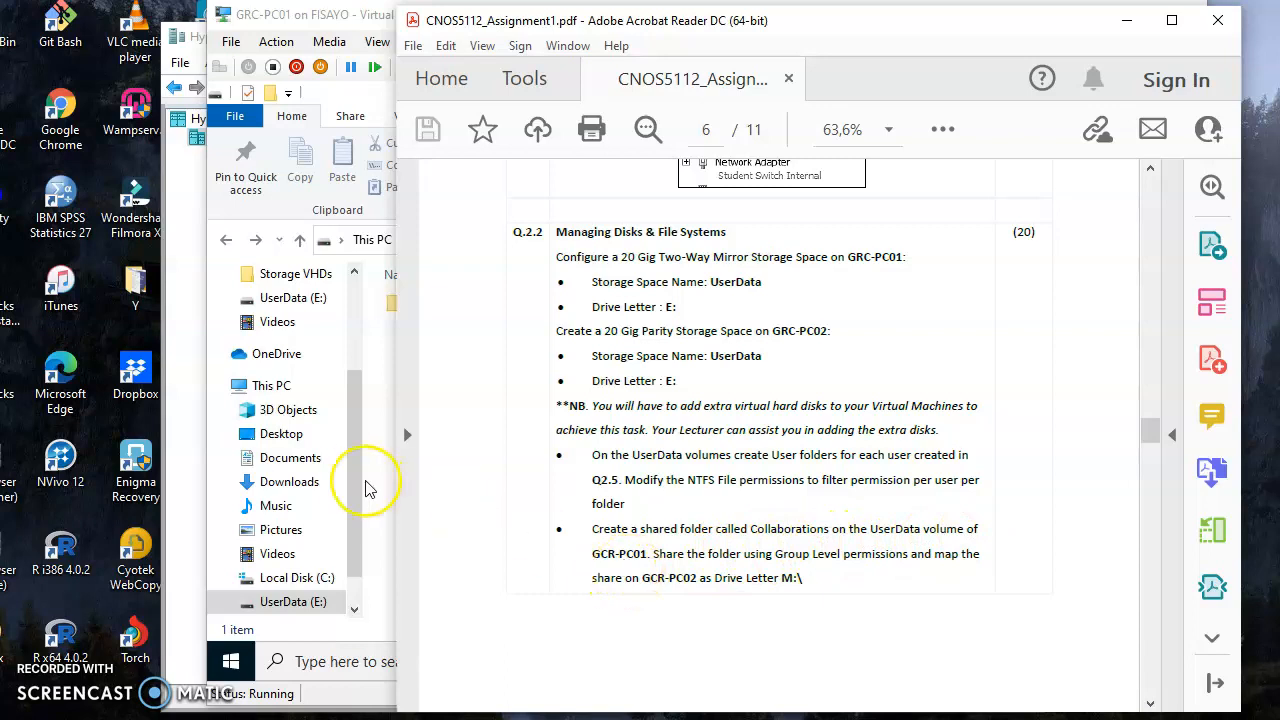
click(372, 455)
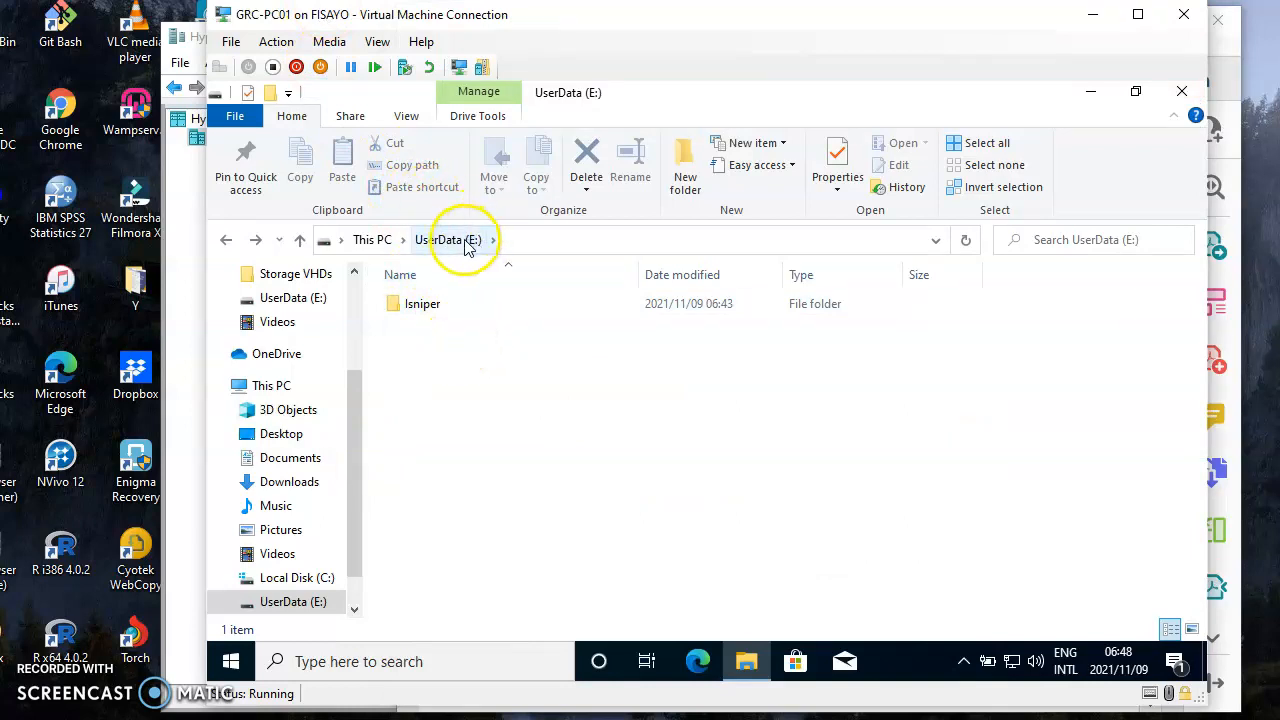
- Create a folder named Collaborations on the UserData (E:) volume
right_click(419, 367)
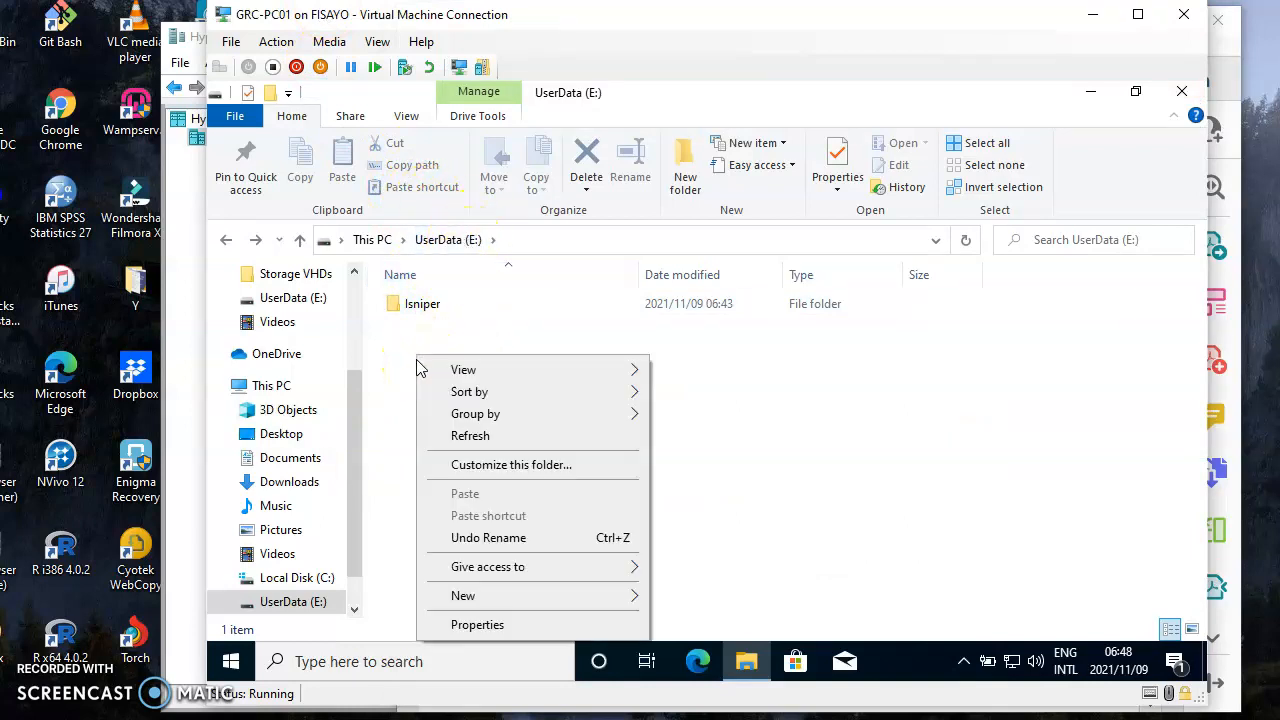
mouse_move(626, 594)
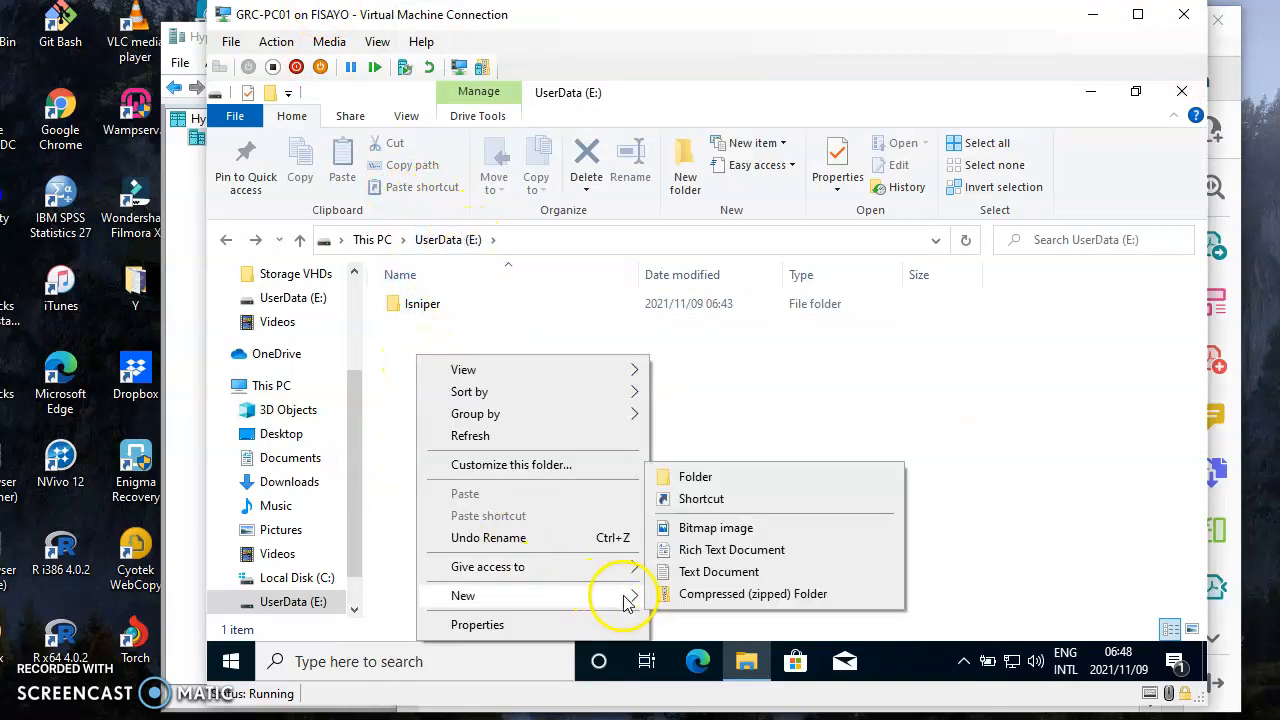
click(694, 477)
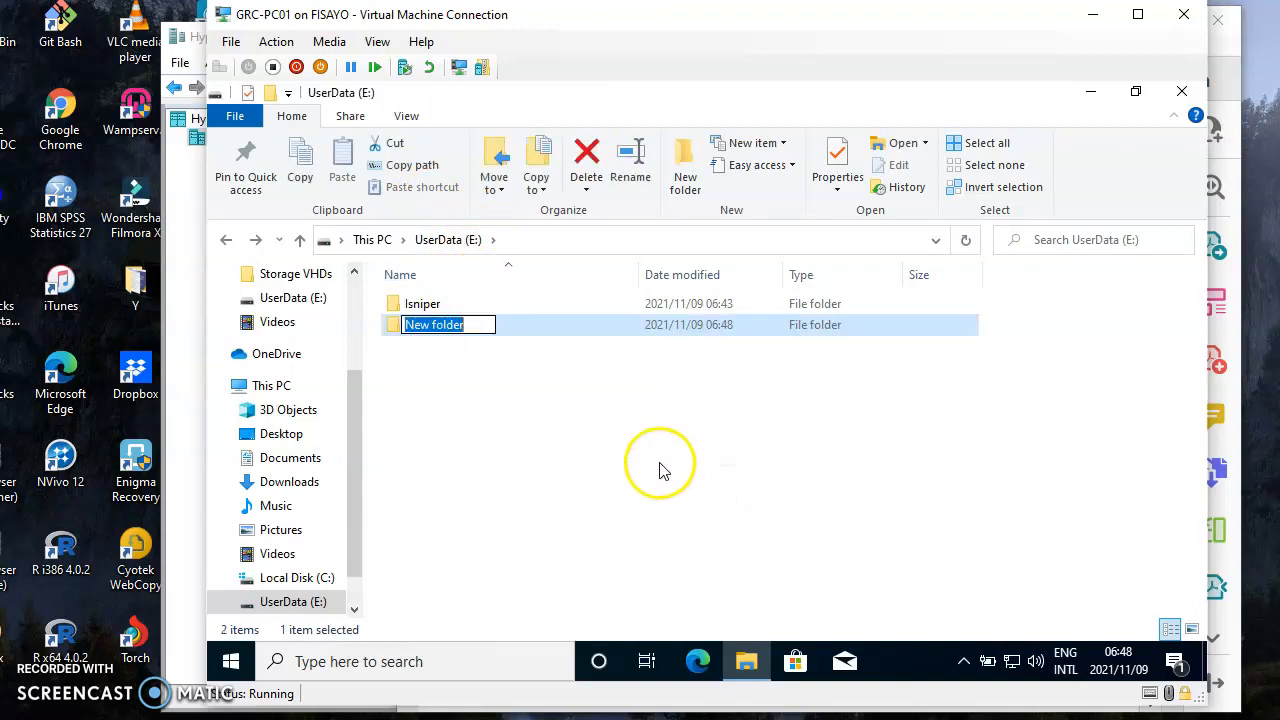
text(Collaborations)
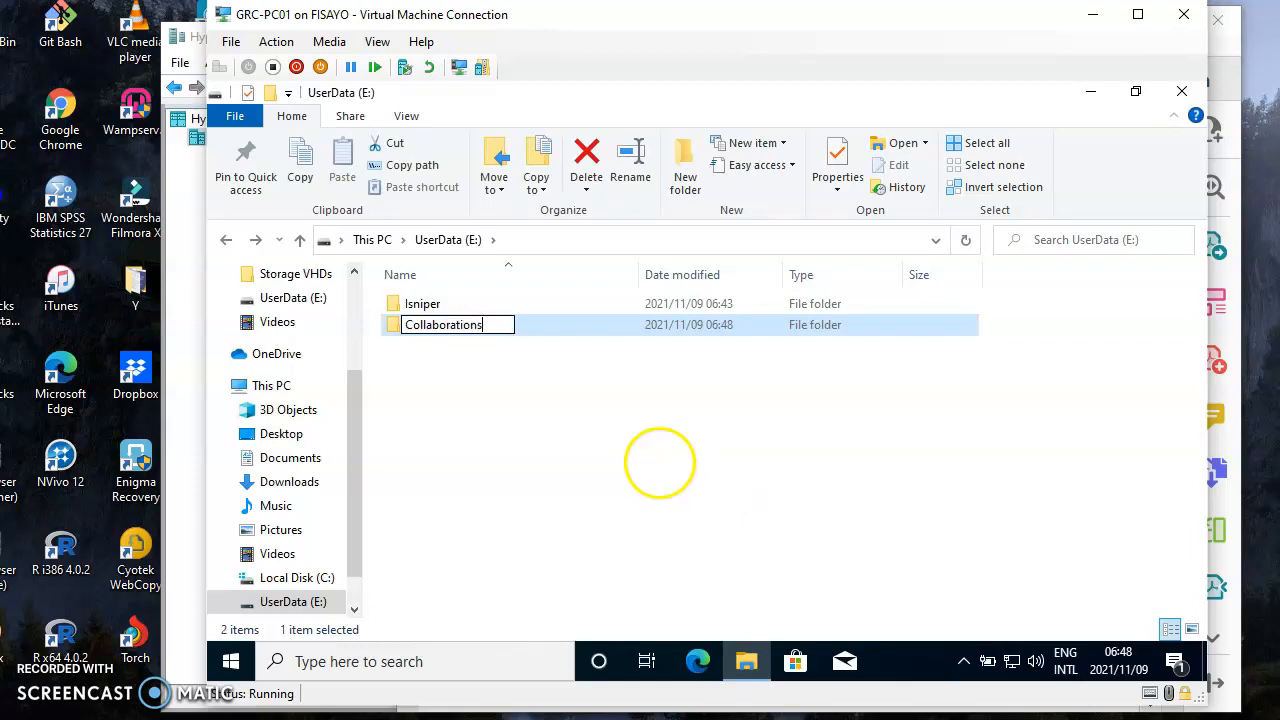
click(660, 462)
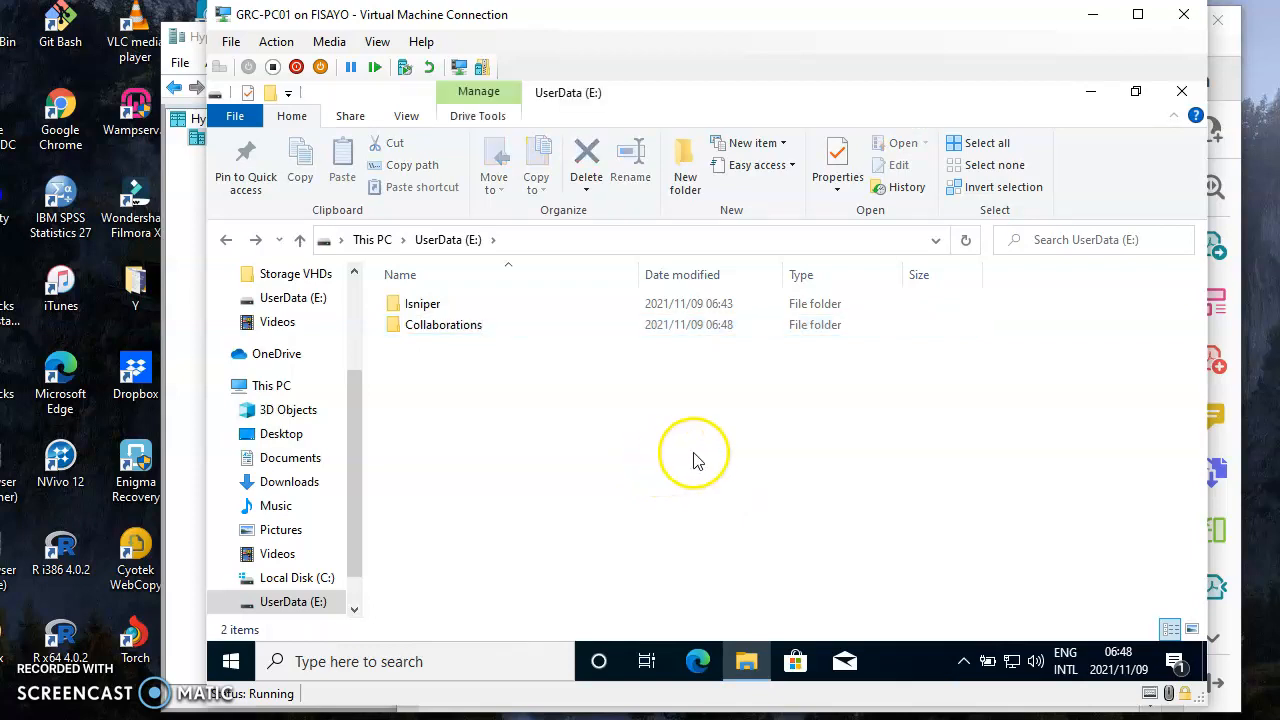
- Recheck the group-level sharing requirement in the assignment PDF and open the sharing properties of the Collaborations folder on GRC-PC01
key(alt+Tab)
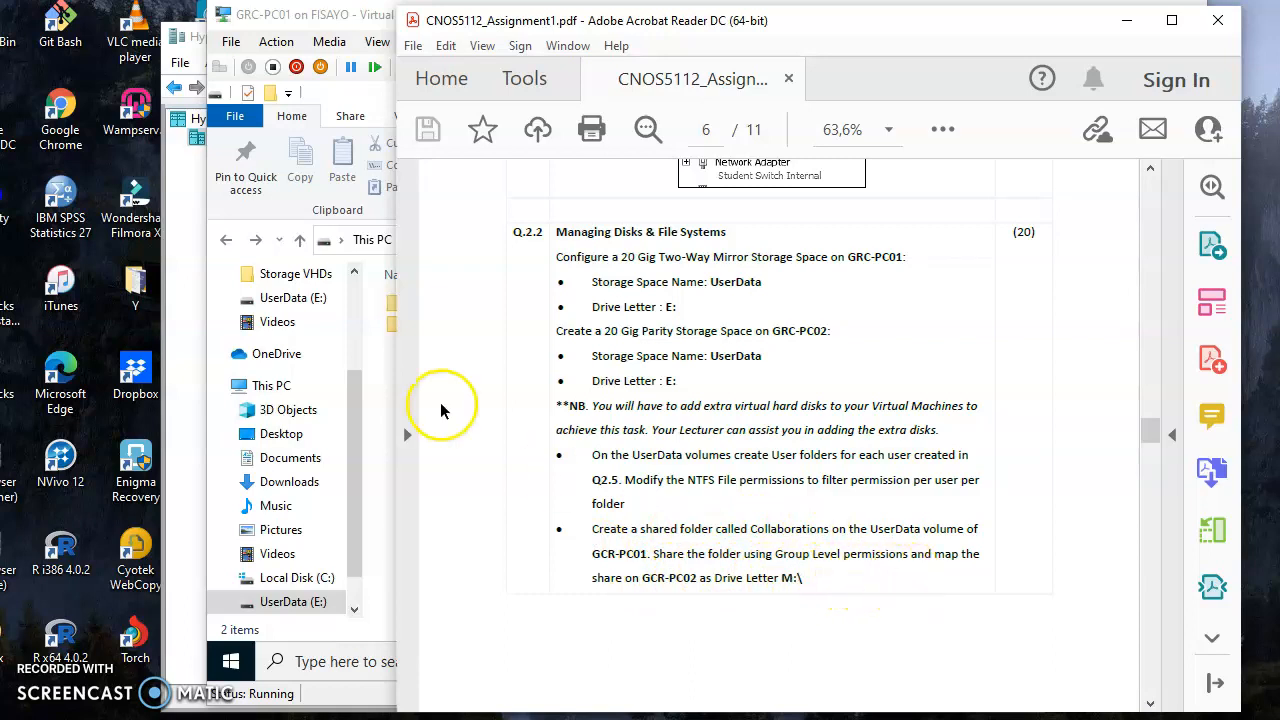
click(377, 491)
click(437, 332)
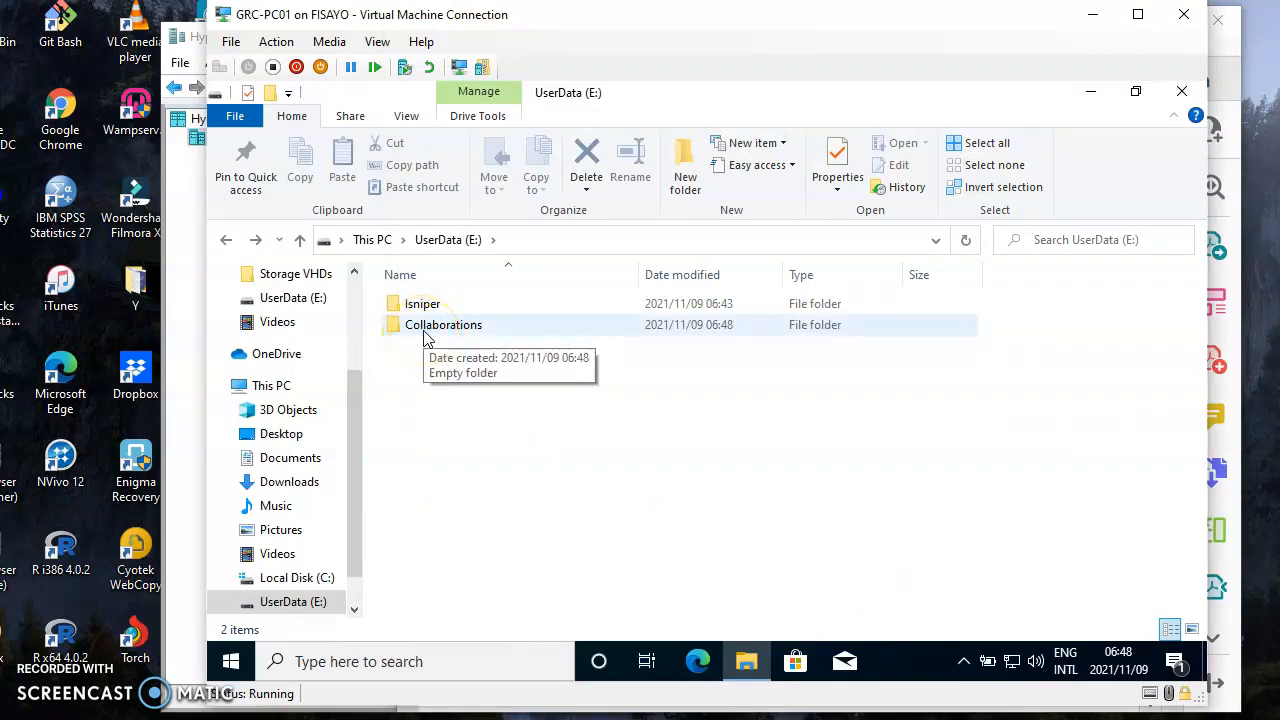
click(417, 336)
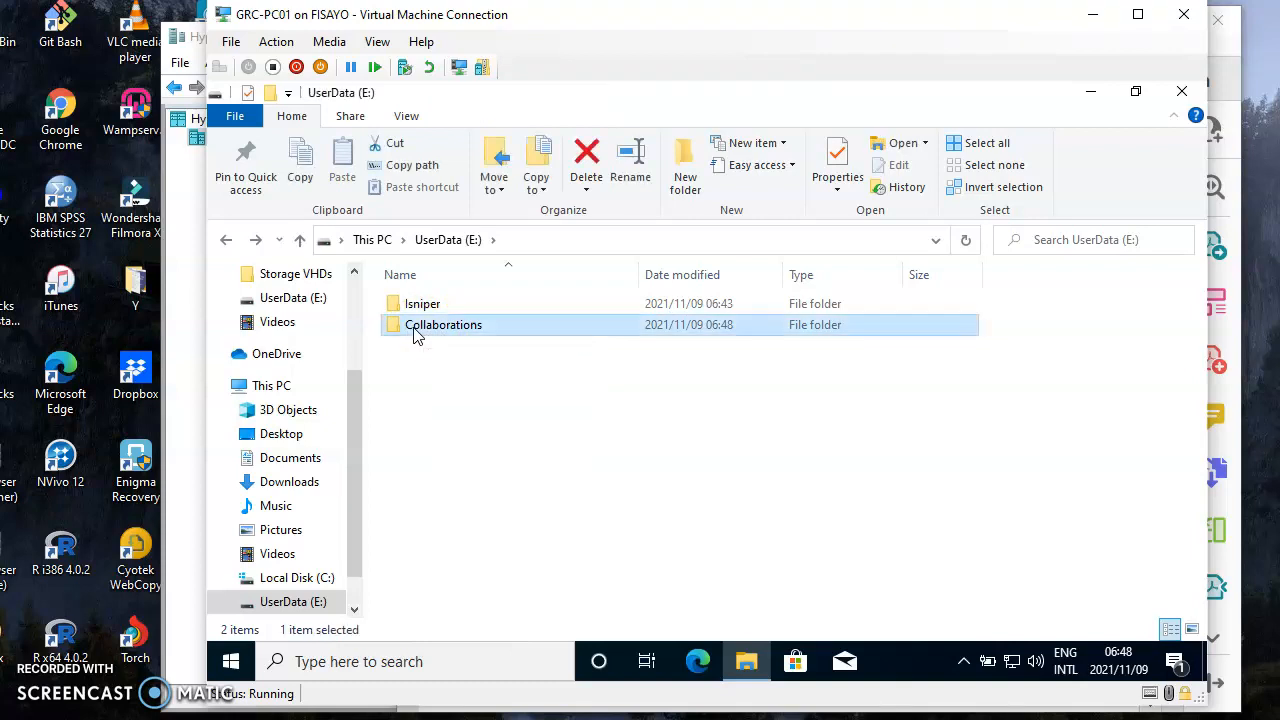
right_click(417, 336)
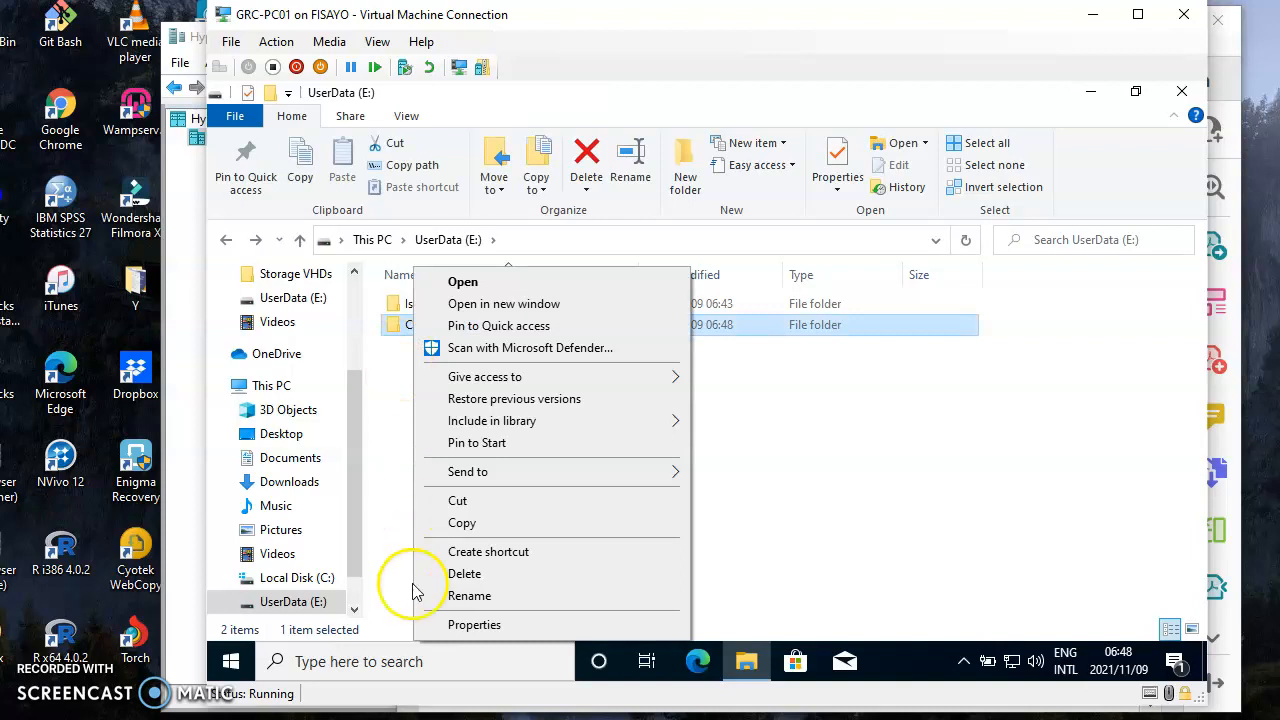
click(455, 626)
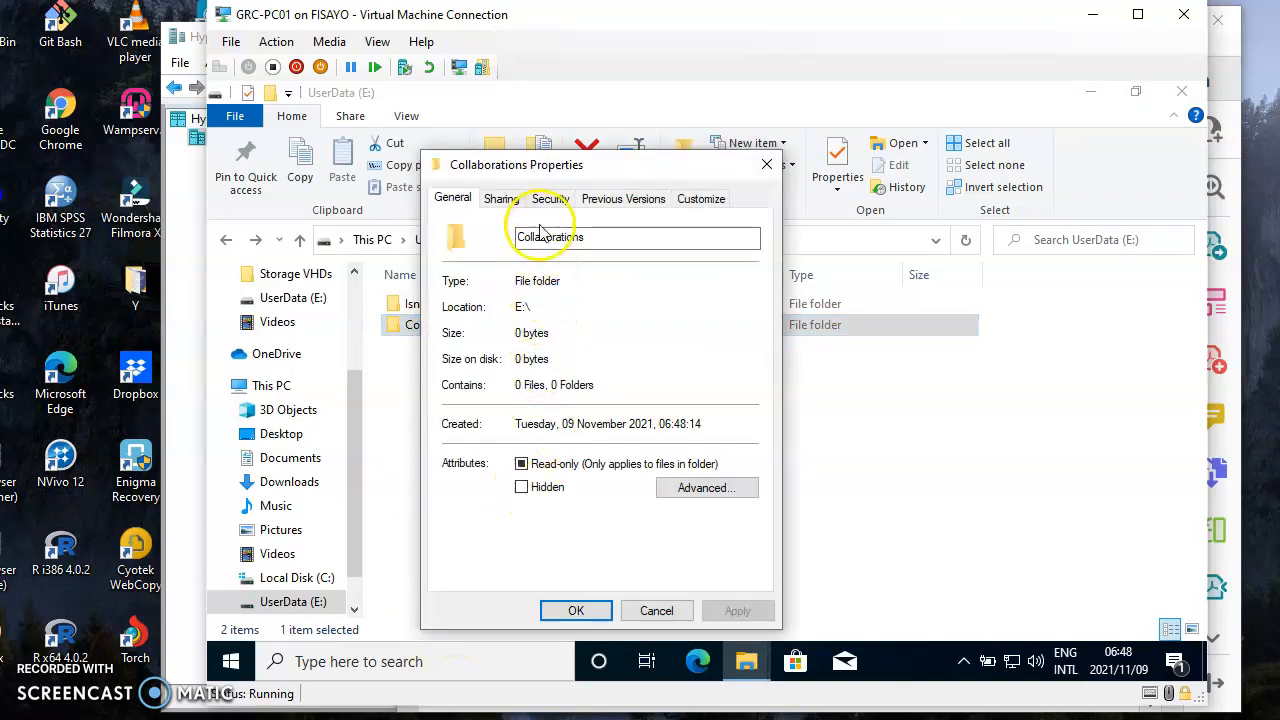
click(502, 201)
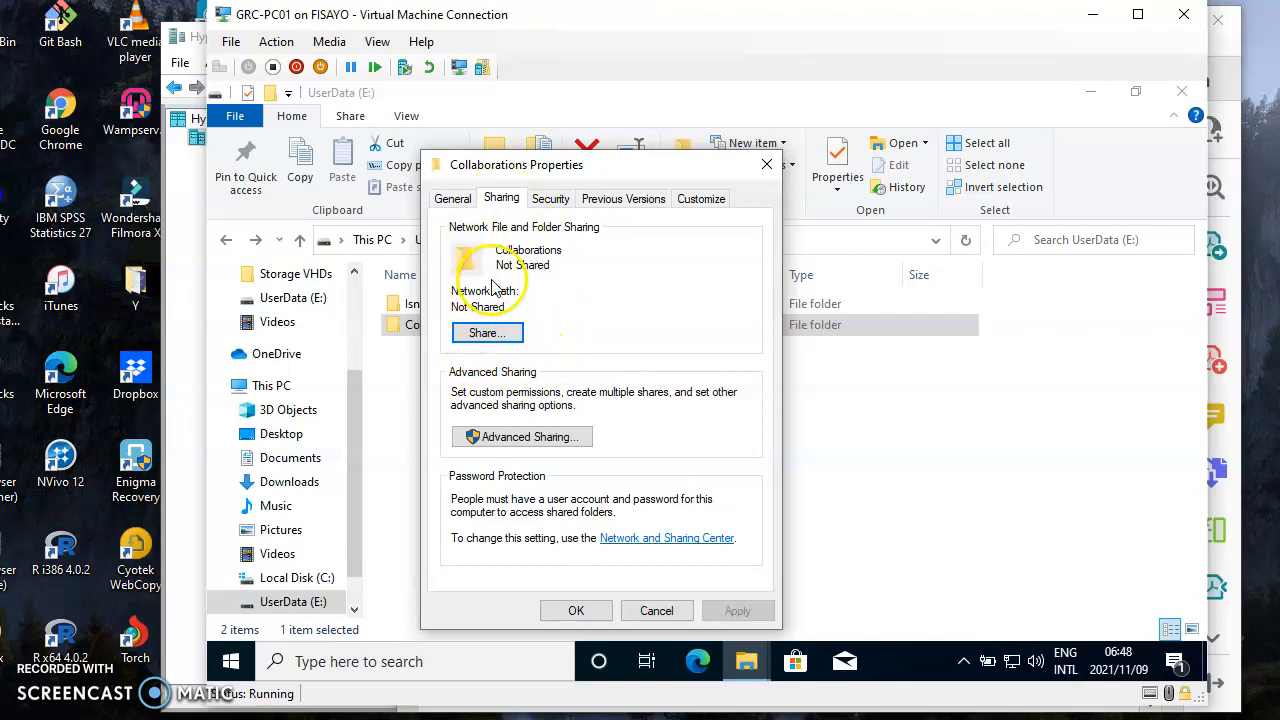
- Open the advanced sharing settings of the Collaborations folder, authorising Windows File Sharing with the administrator account password
click(500, 338)
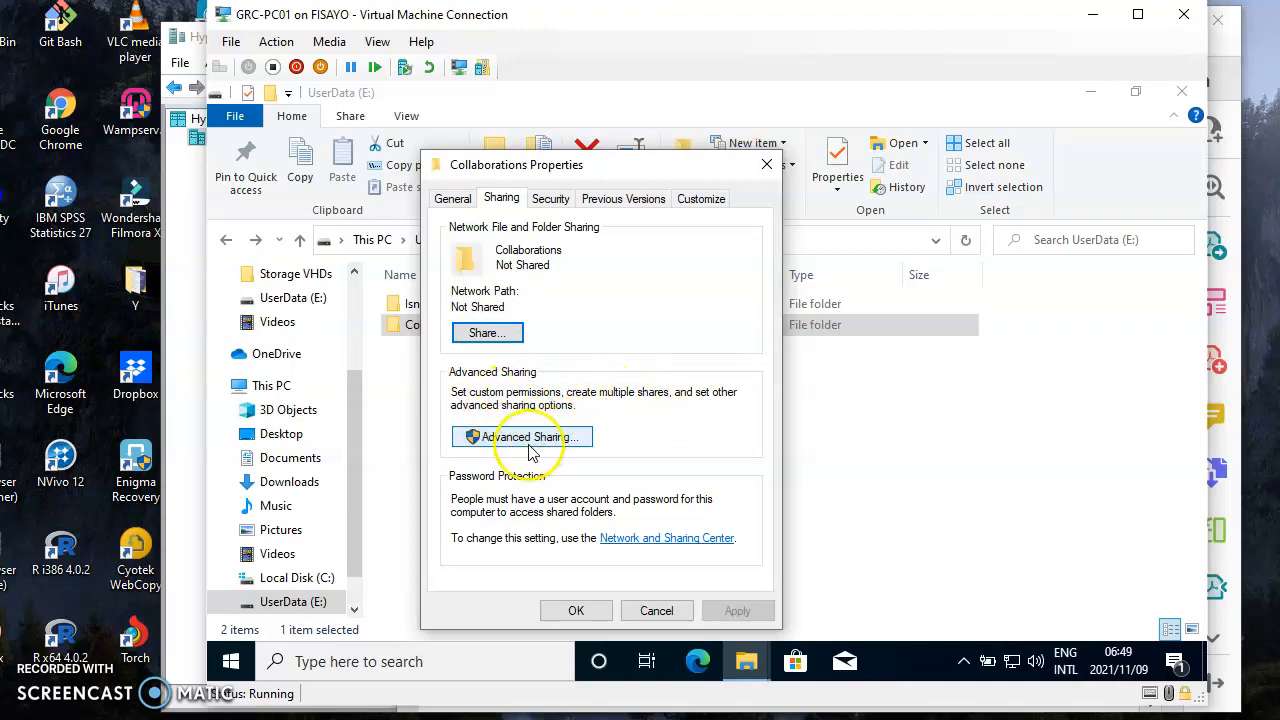
click(516, 442)
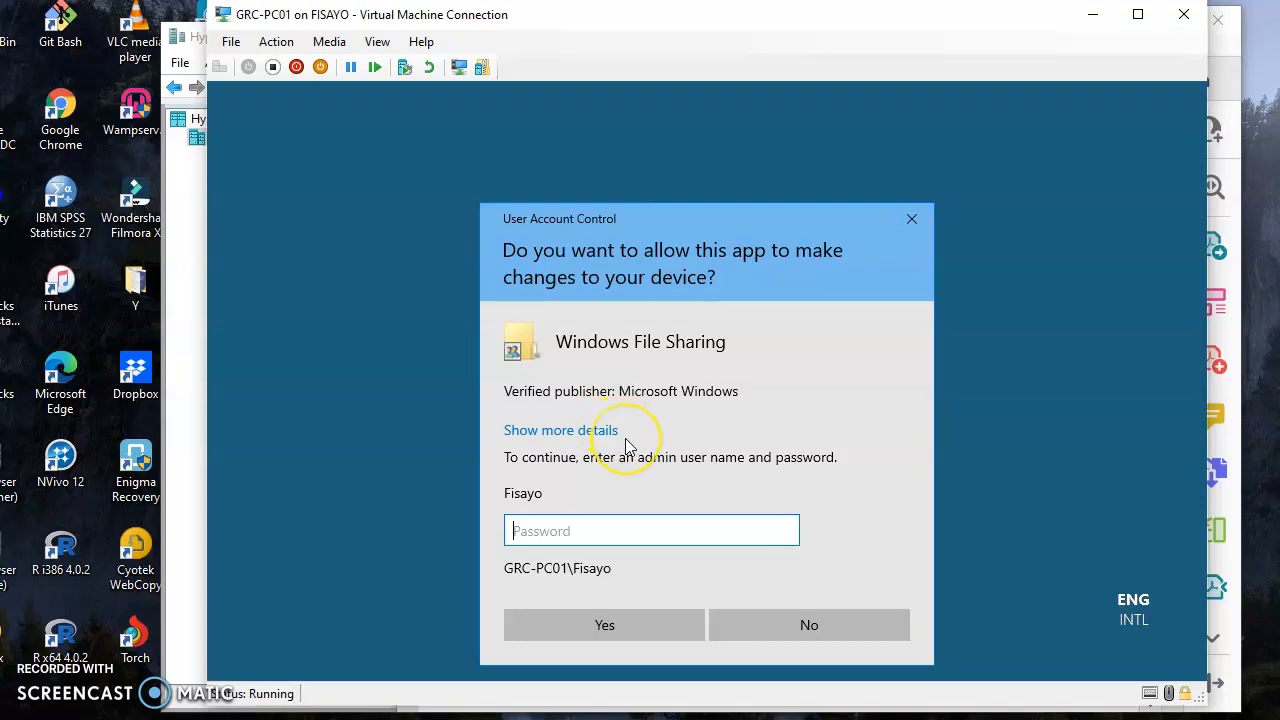
text(•••••)
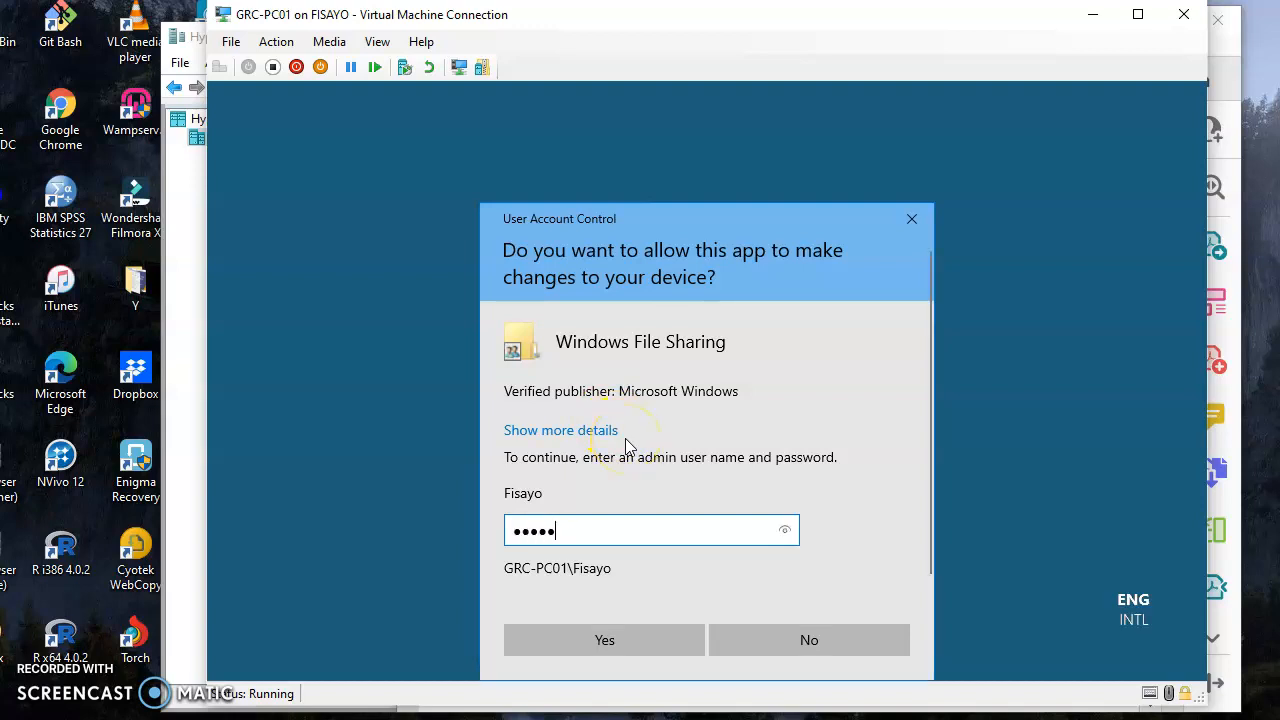
text(••••)
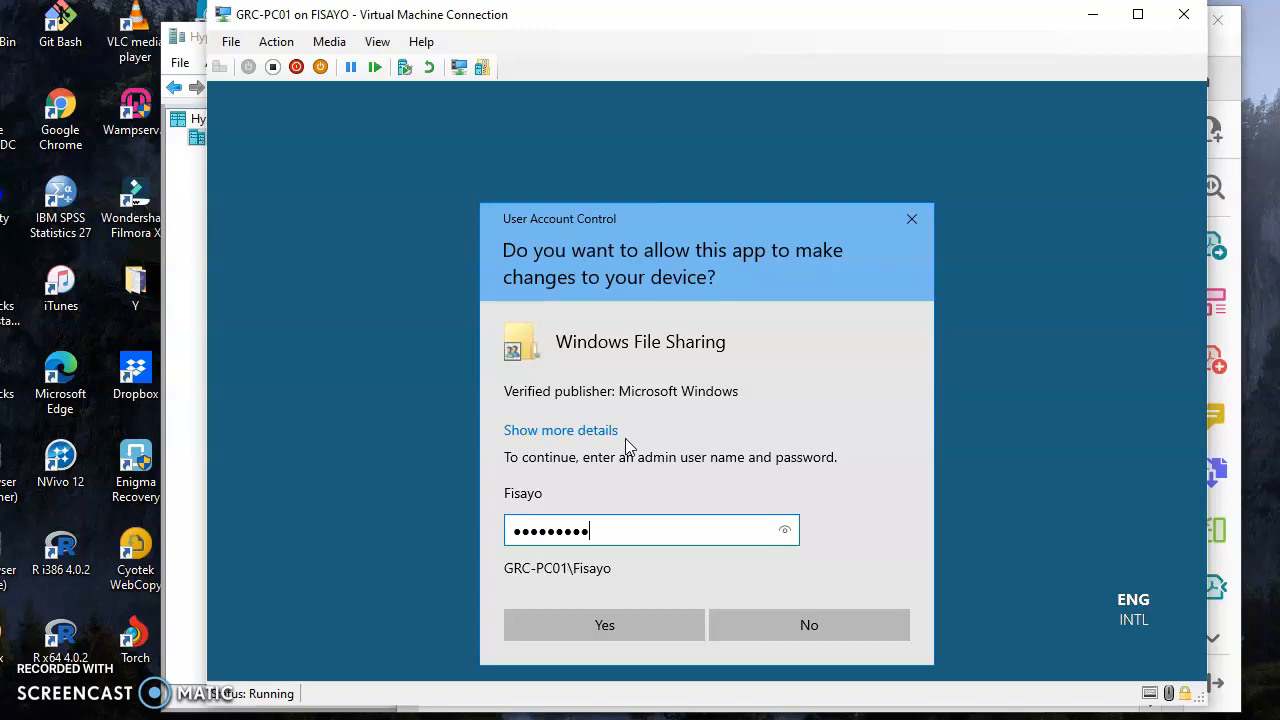
click(609, 627)
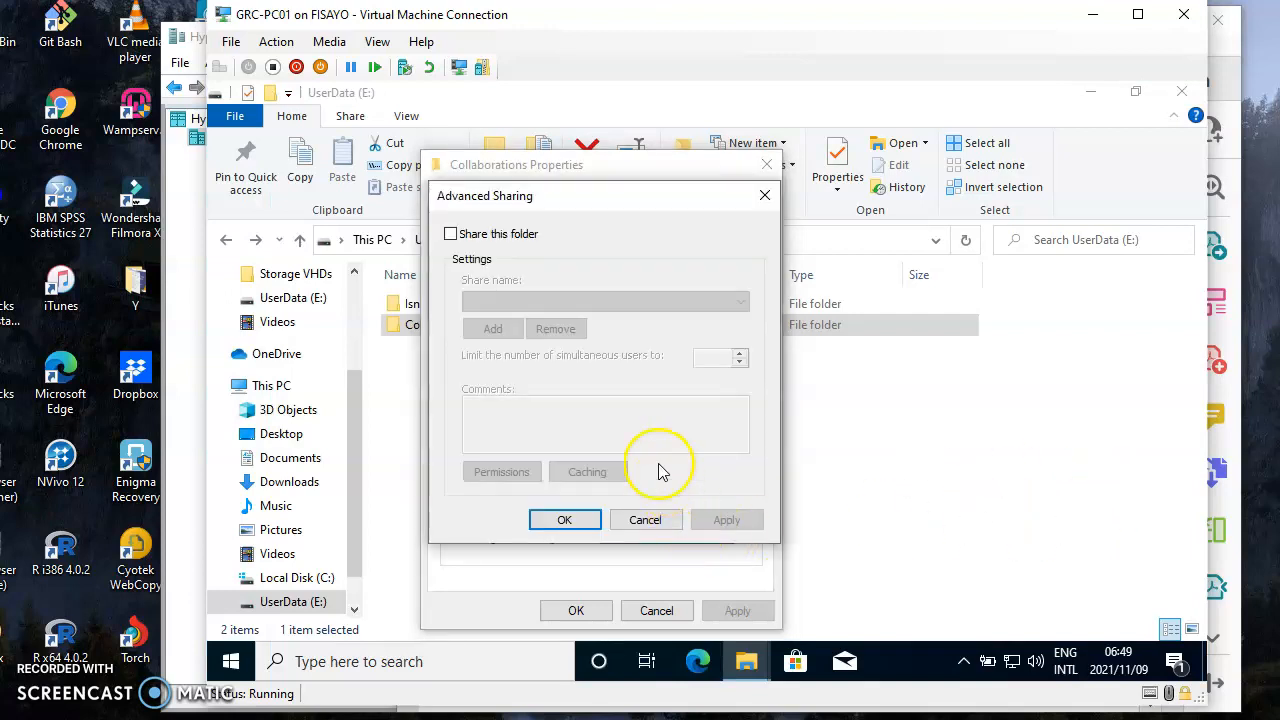
- Enable sharing for the Collaborations folder and add the NETWORK group to its share permissions
click(451, 236)
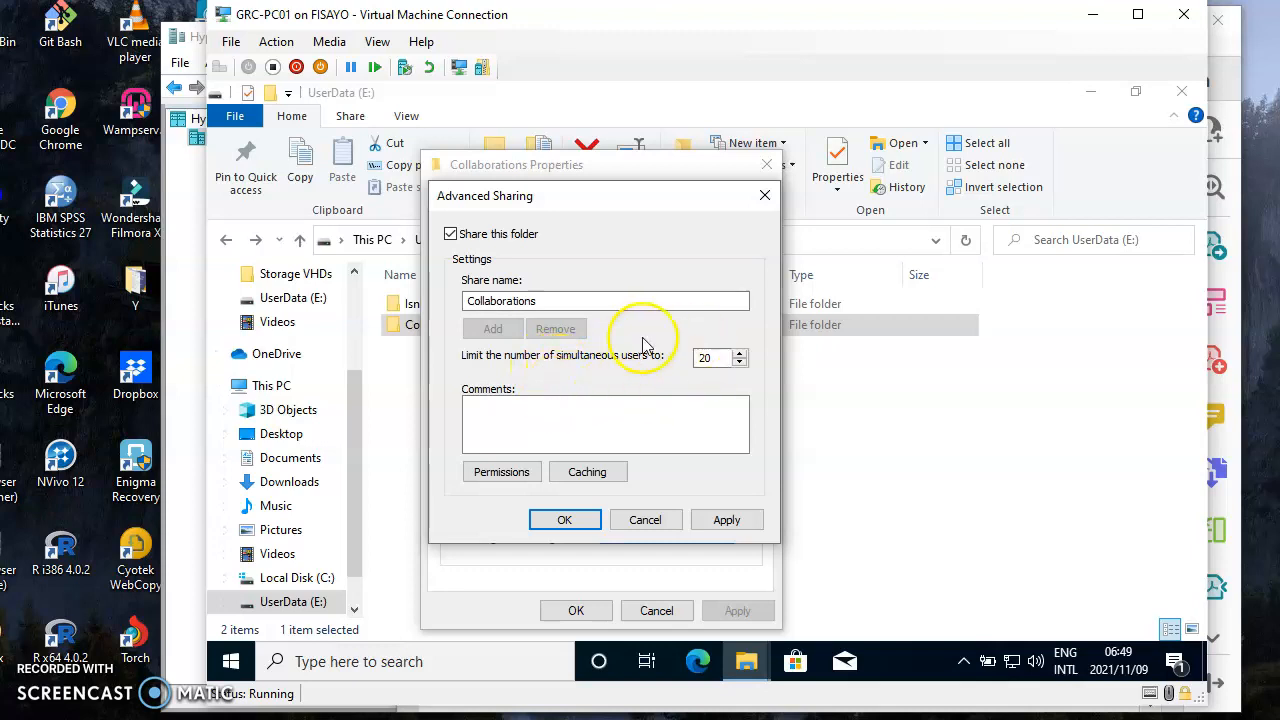
click(483, 479)
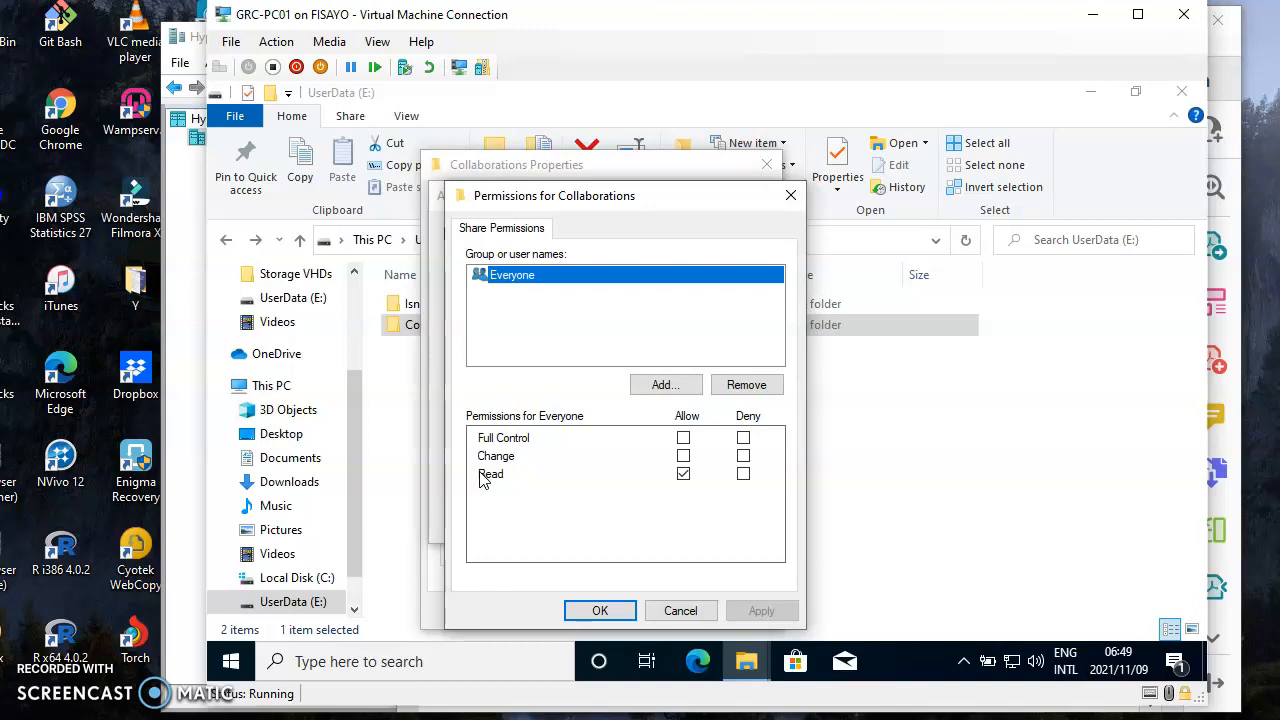
click(665, 384)
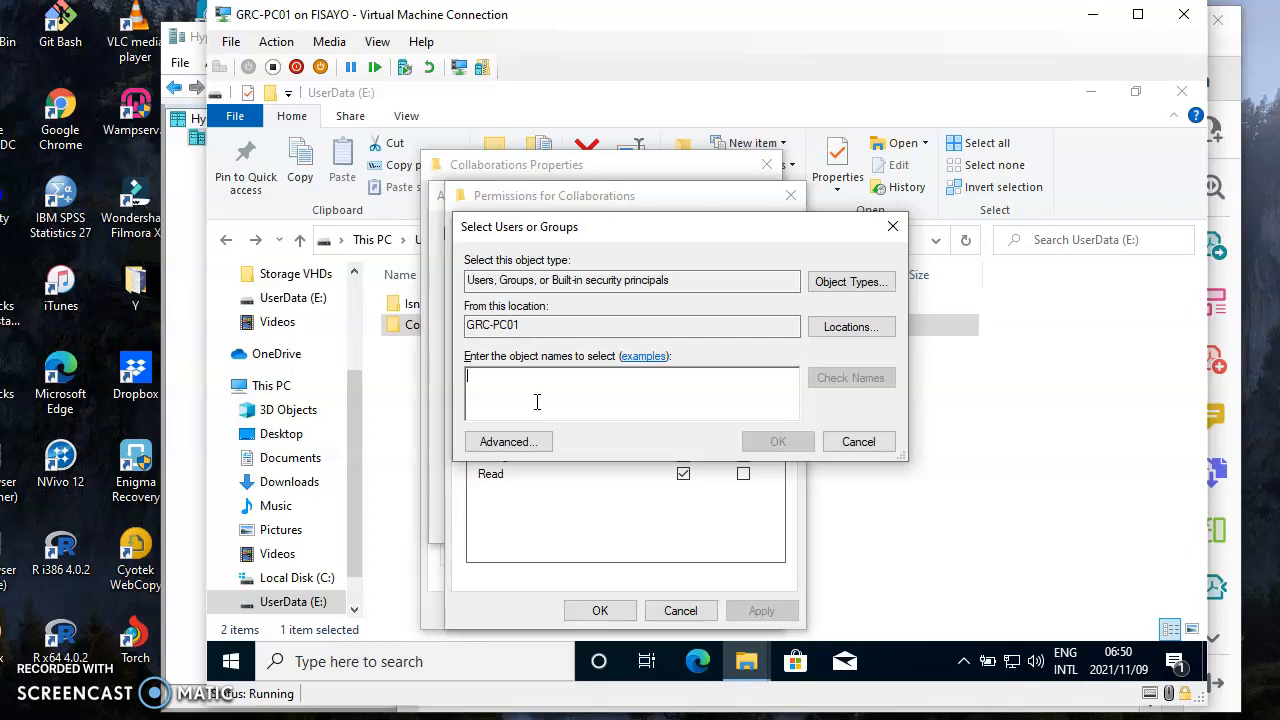
click(510, 442)
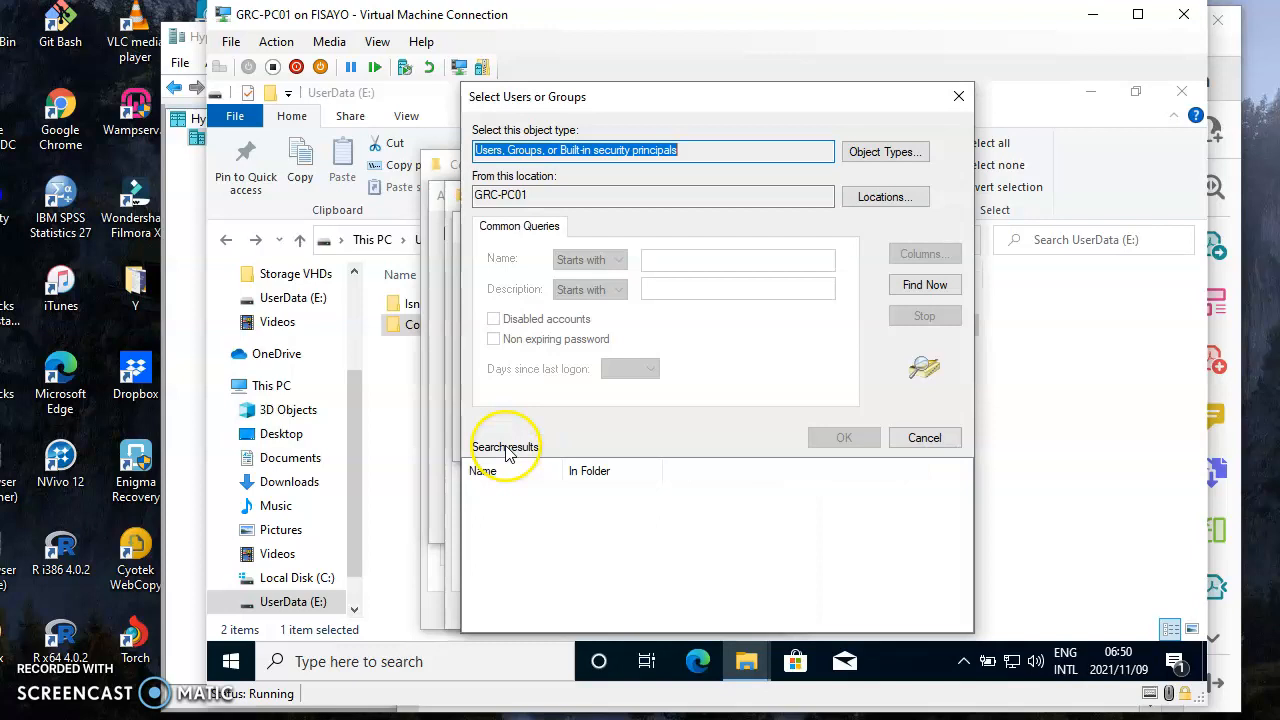
click(910, 286)
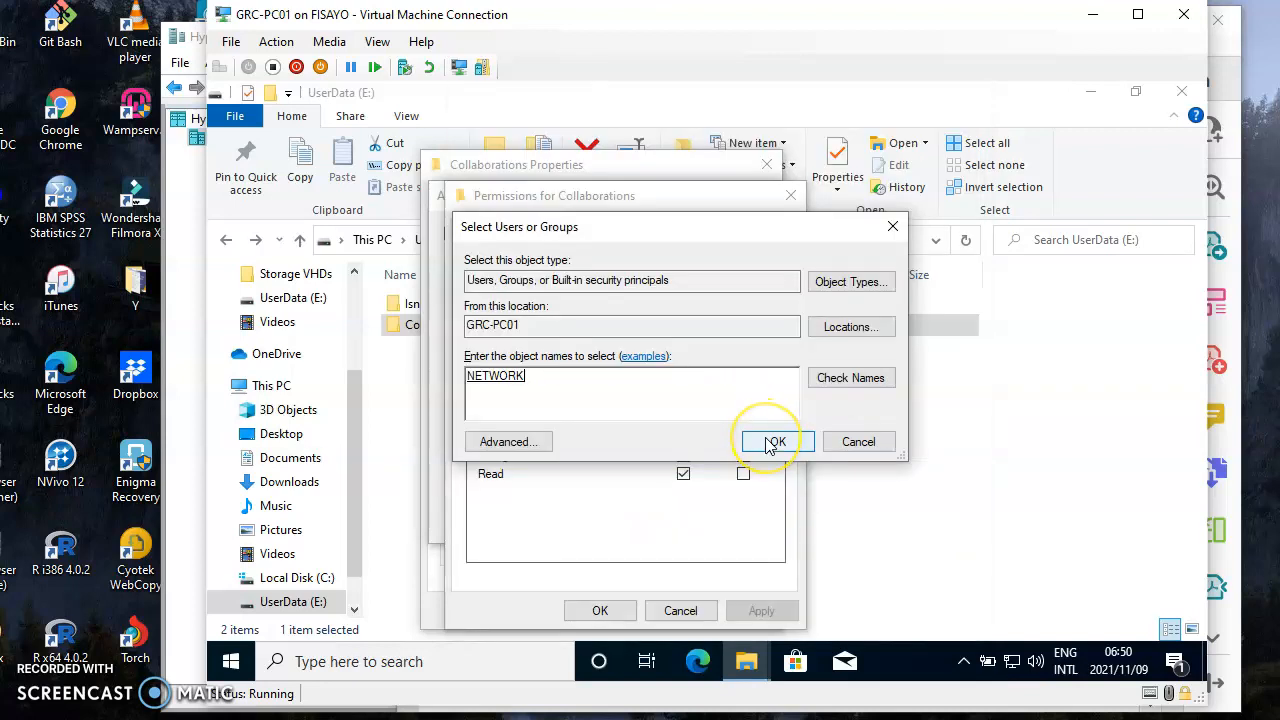
click(766, 443)
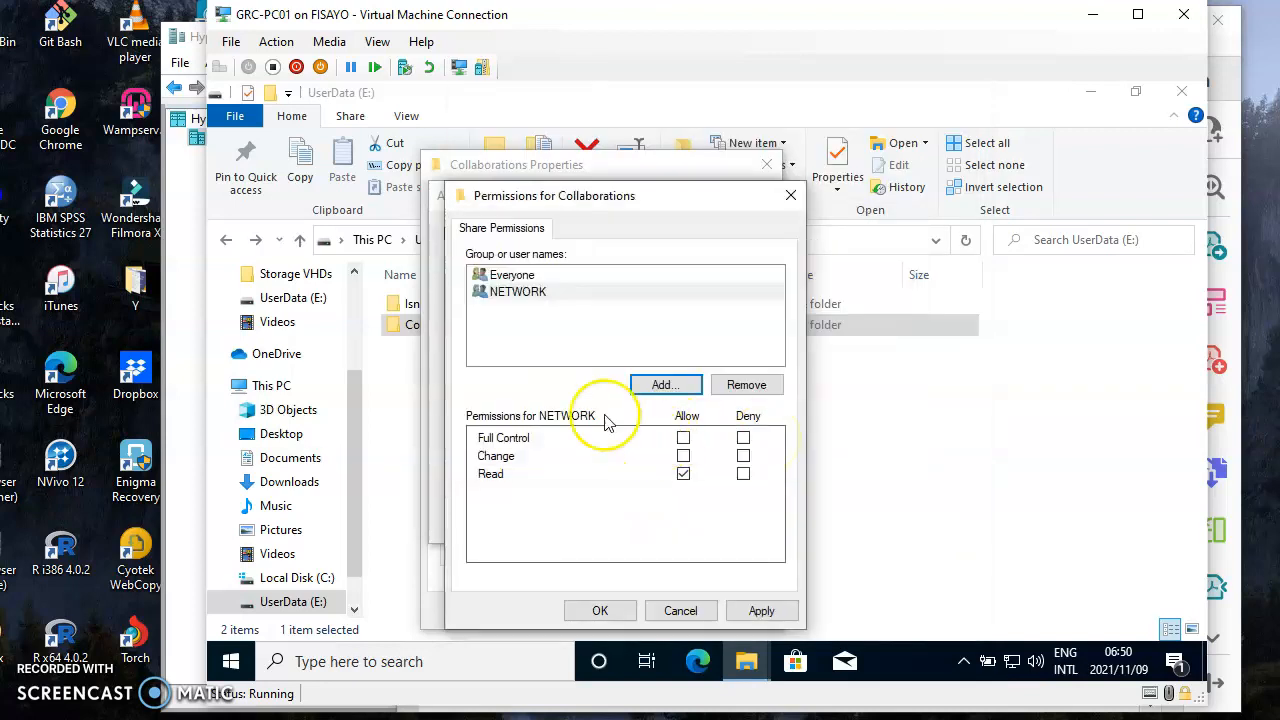
- Allow Full Control and Change for the NETWORK group on the Collaborations share and apply the permissions
click(518, 292)
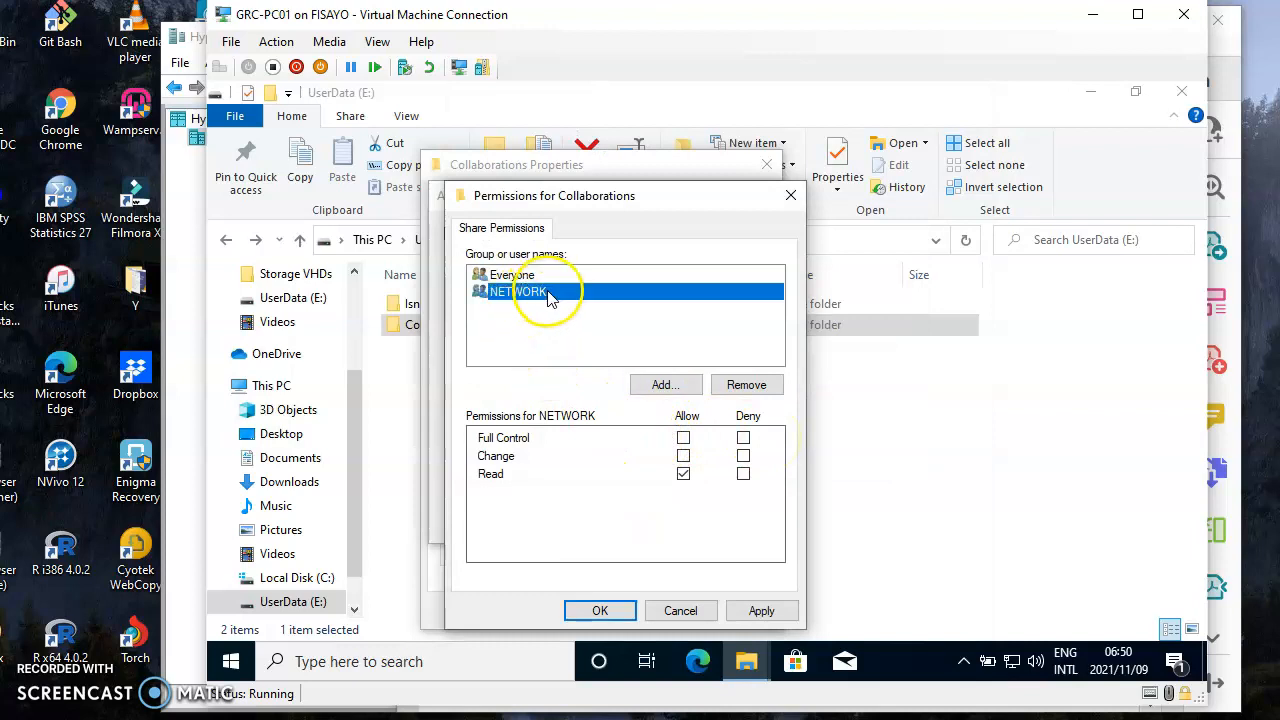
click(683, 458)
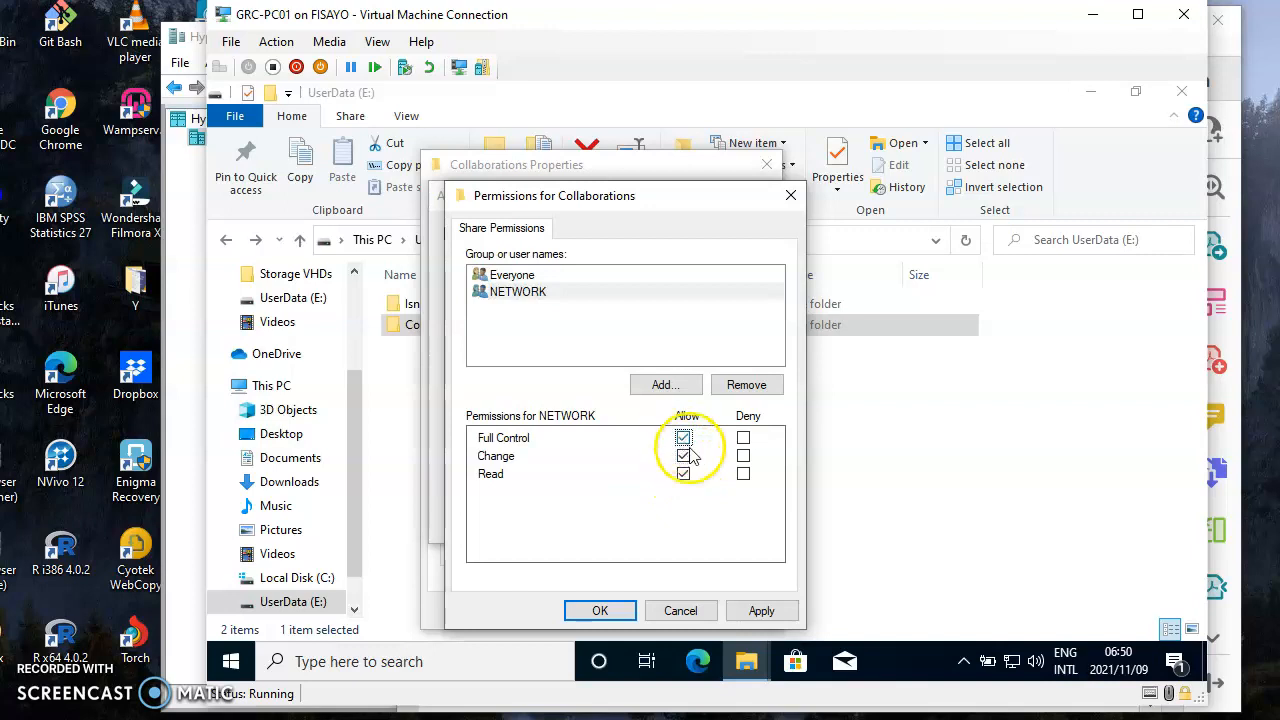
click(683, 438)
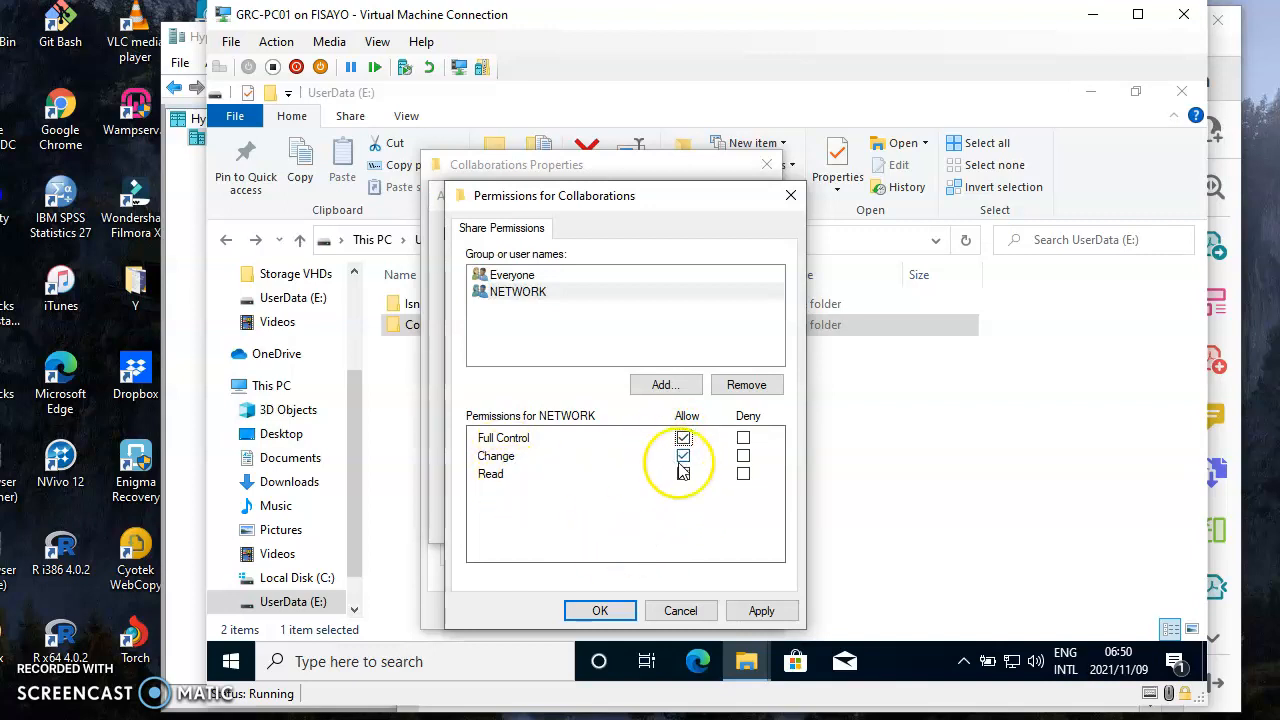
click(760, 617)
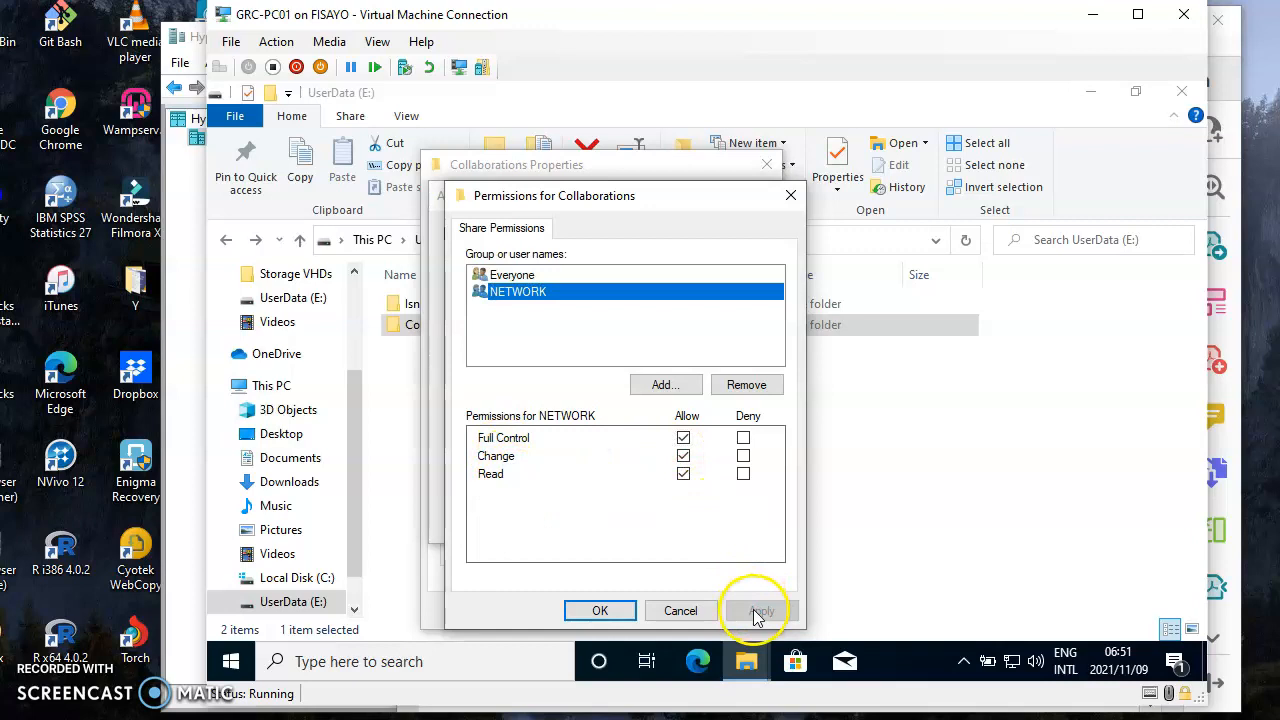
- Confirm the NETWORK share permissions, apply the advanced sharing settings of the Collaborations folder and close its properties
click(590, 612)
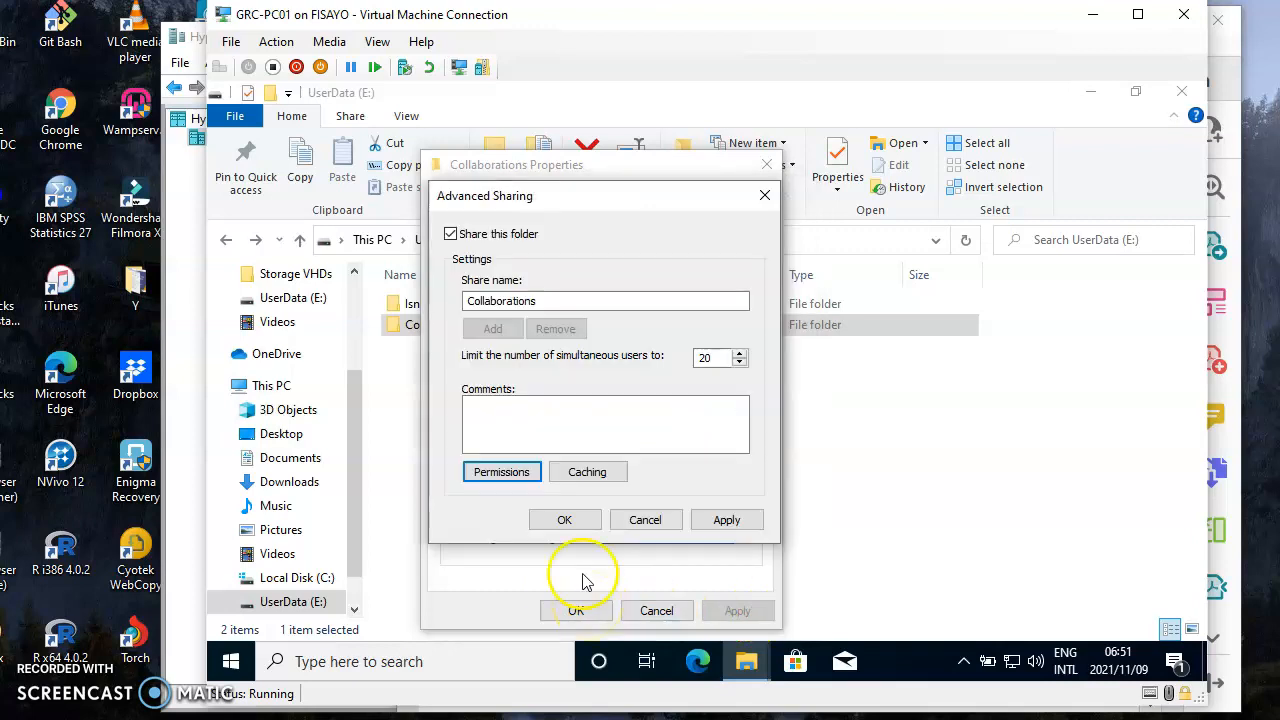
click(722, 521)
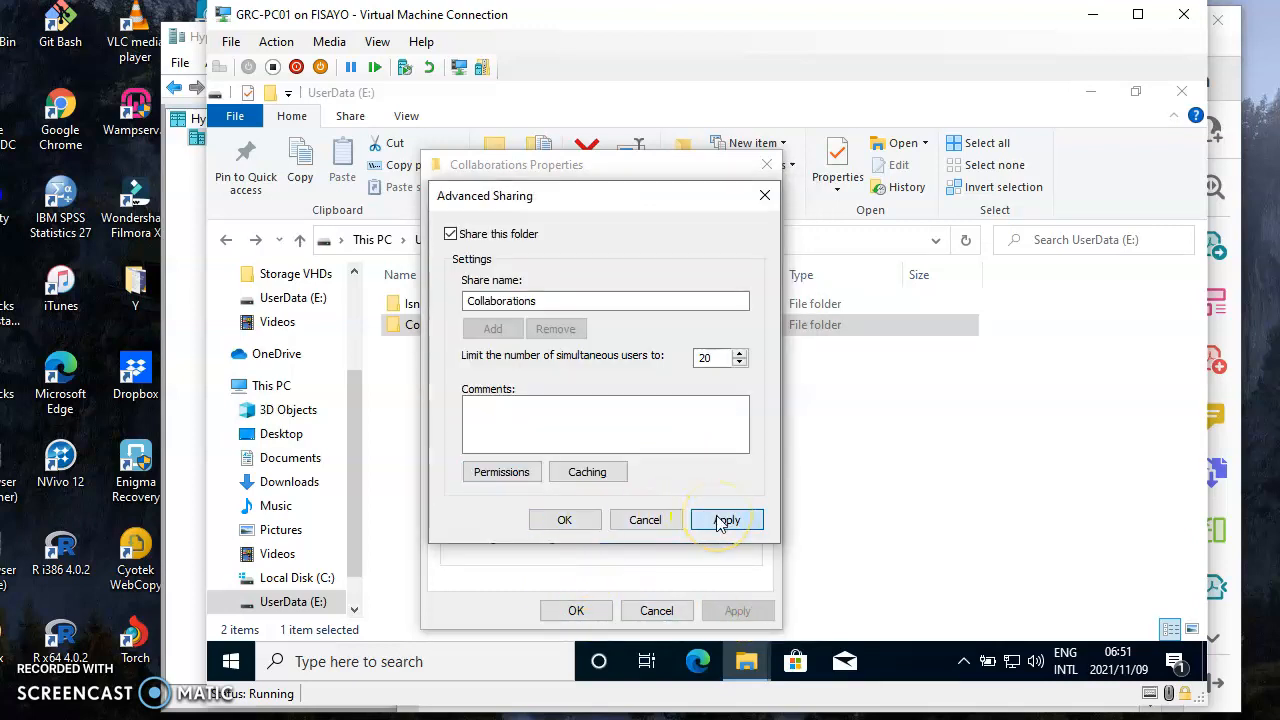
click(562, 521)
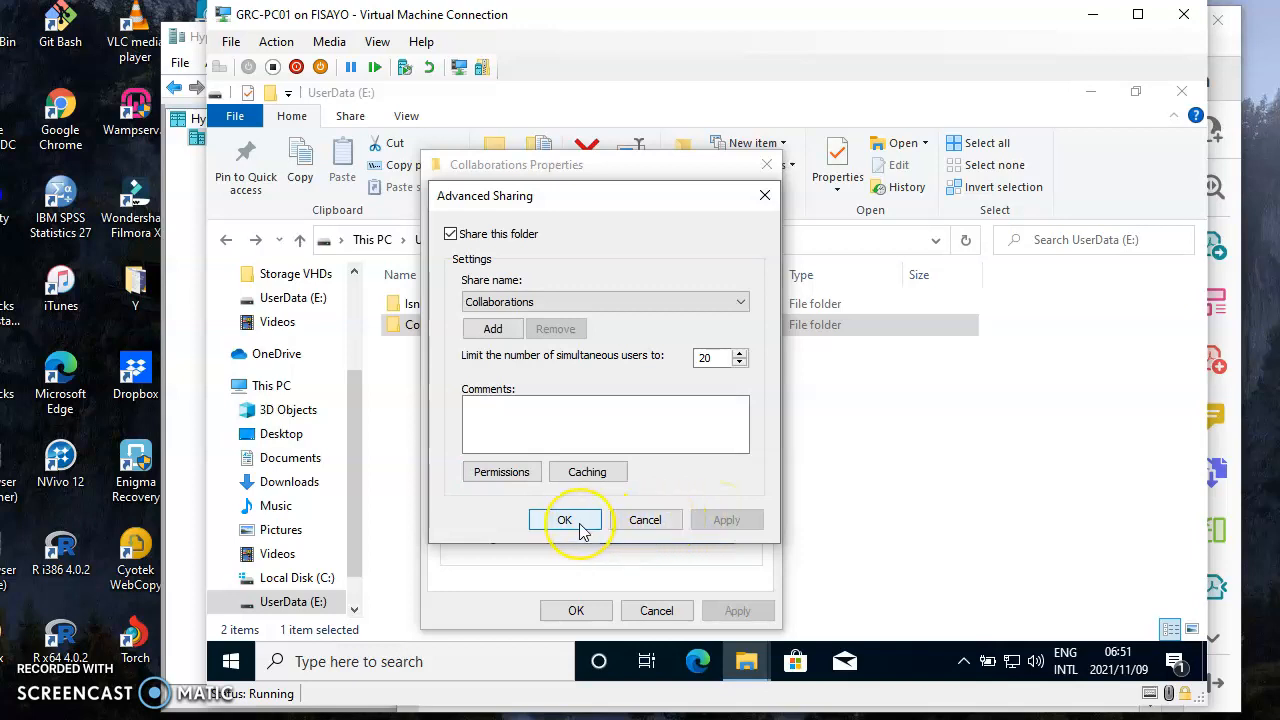
click(578, 612)
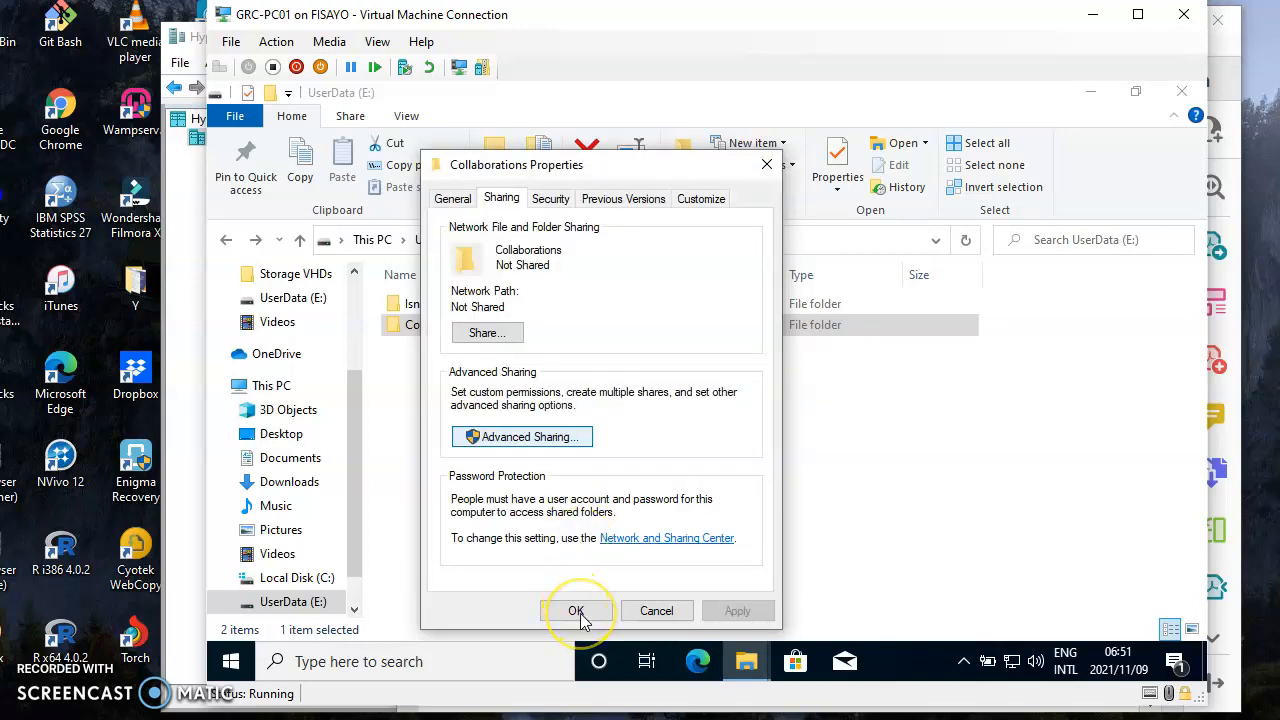
click(577, 612)
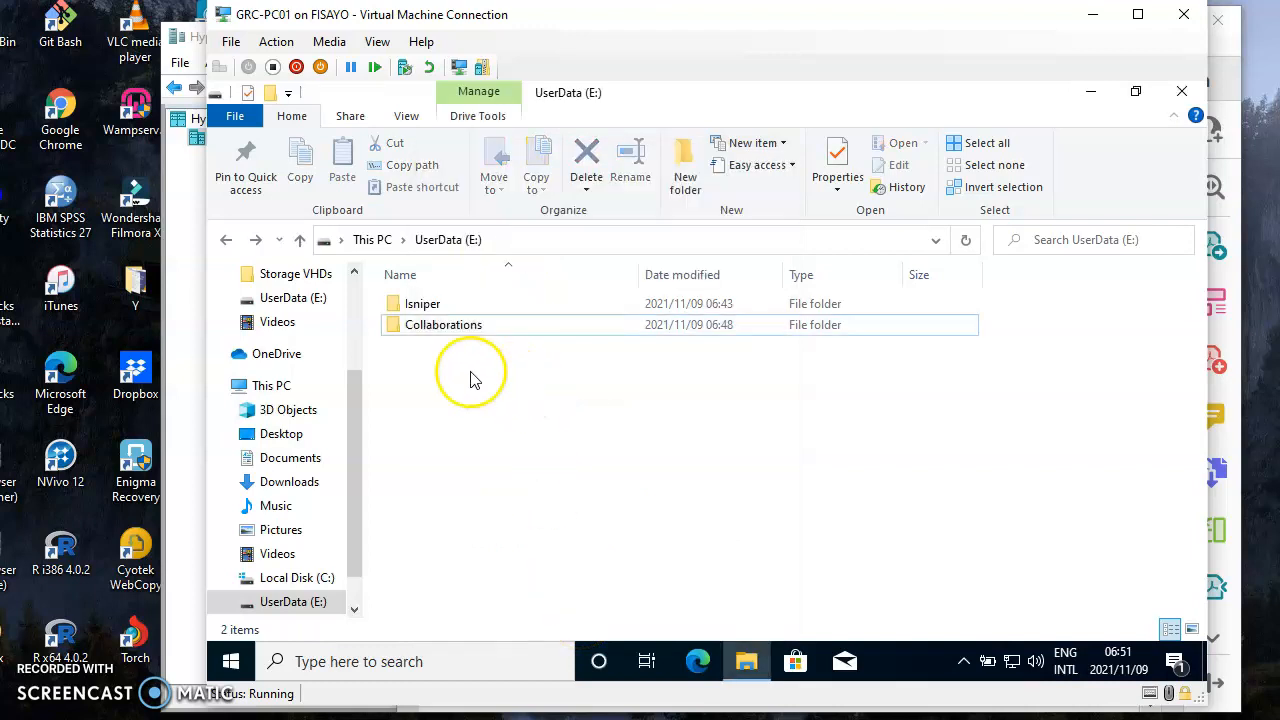
click(443, 330)
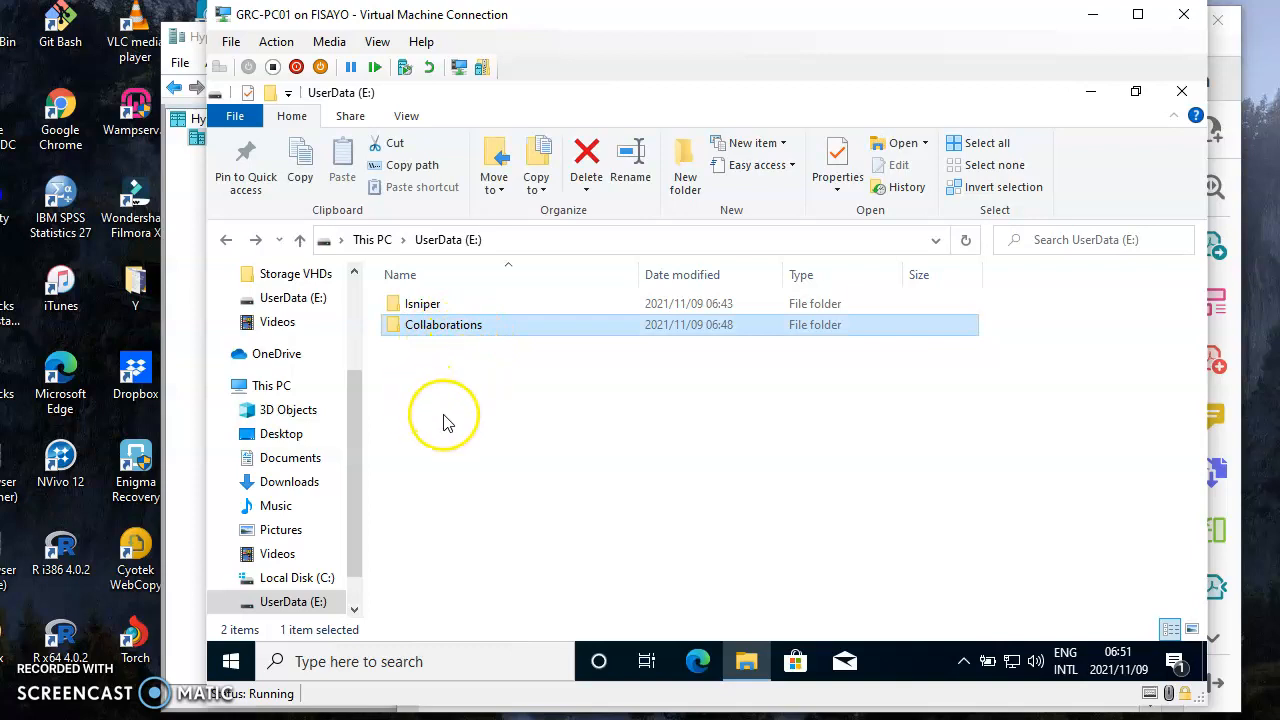
drag(358, 470, 357, 500)
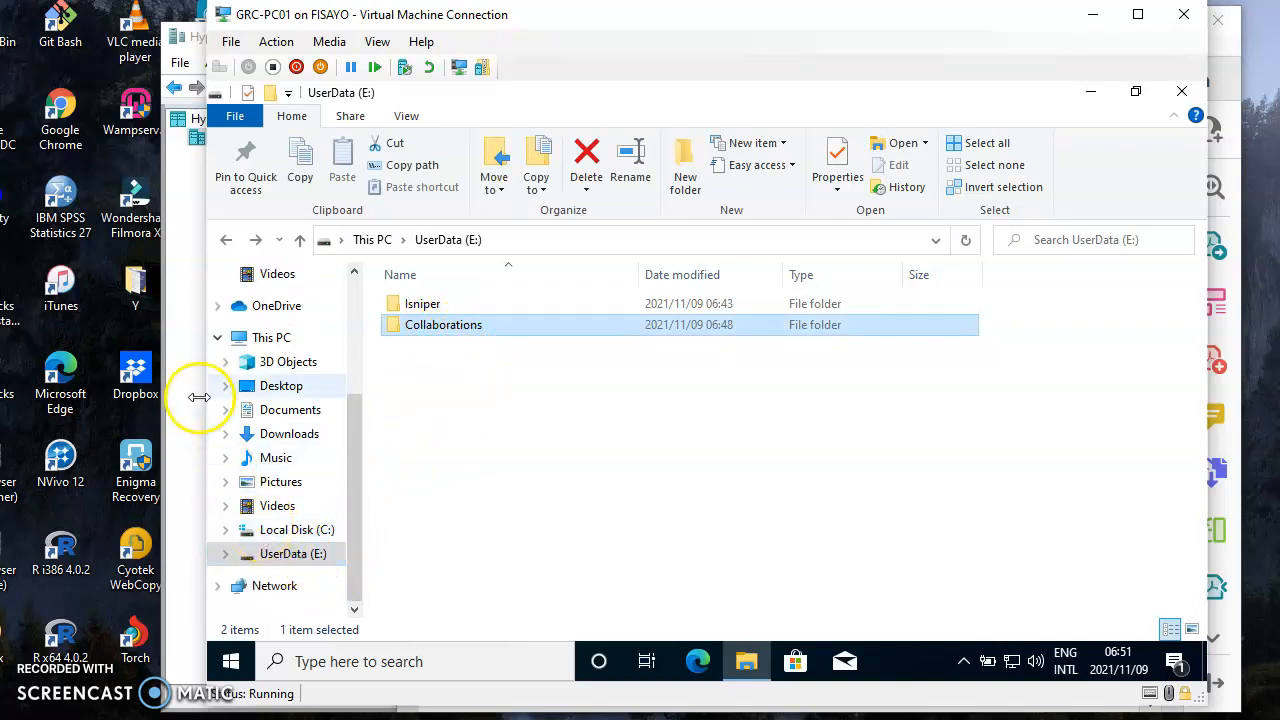
mouse_move(600, 712)
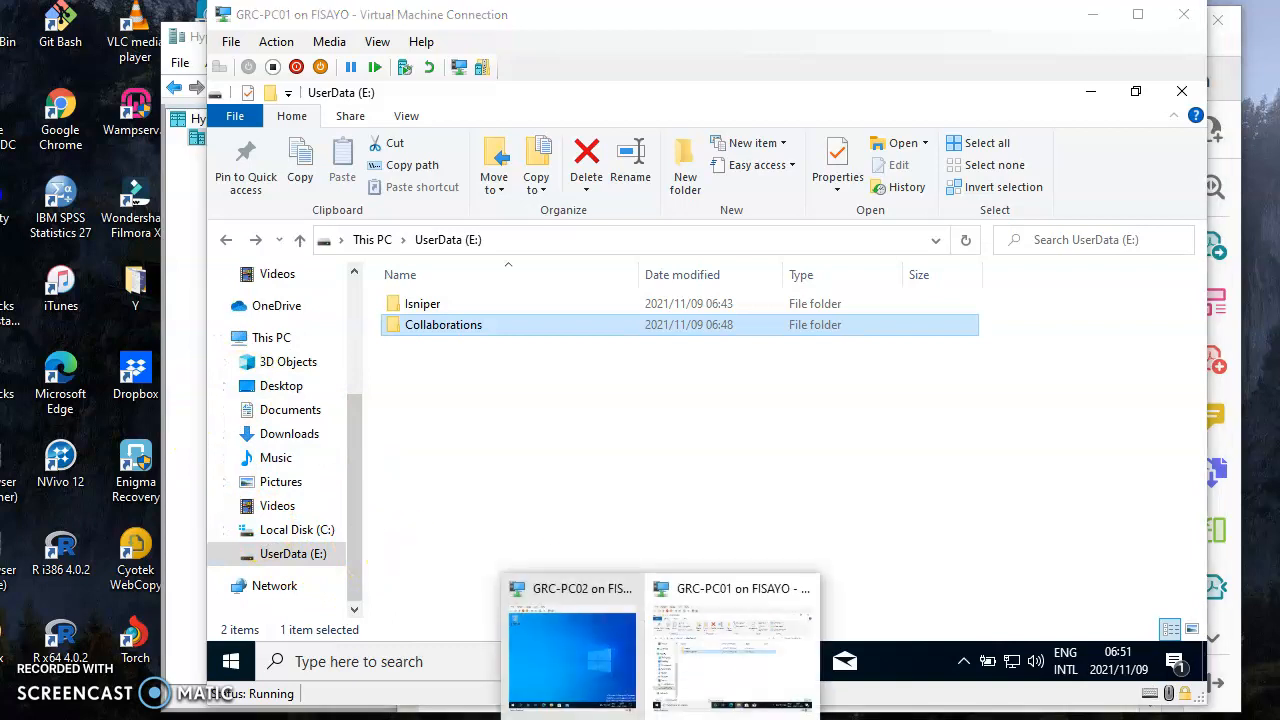
click(586, 657)
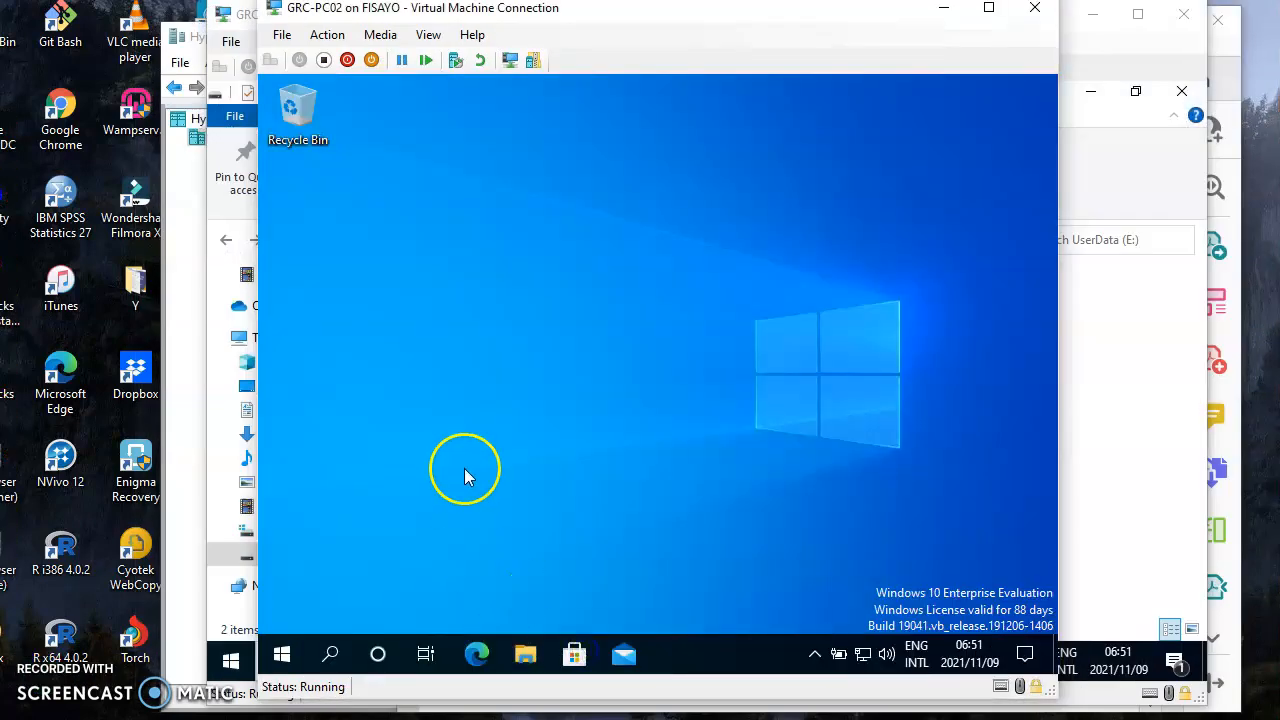
click(1097, 345)
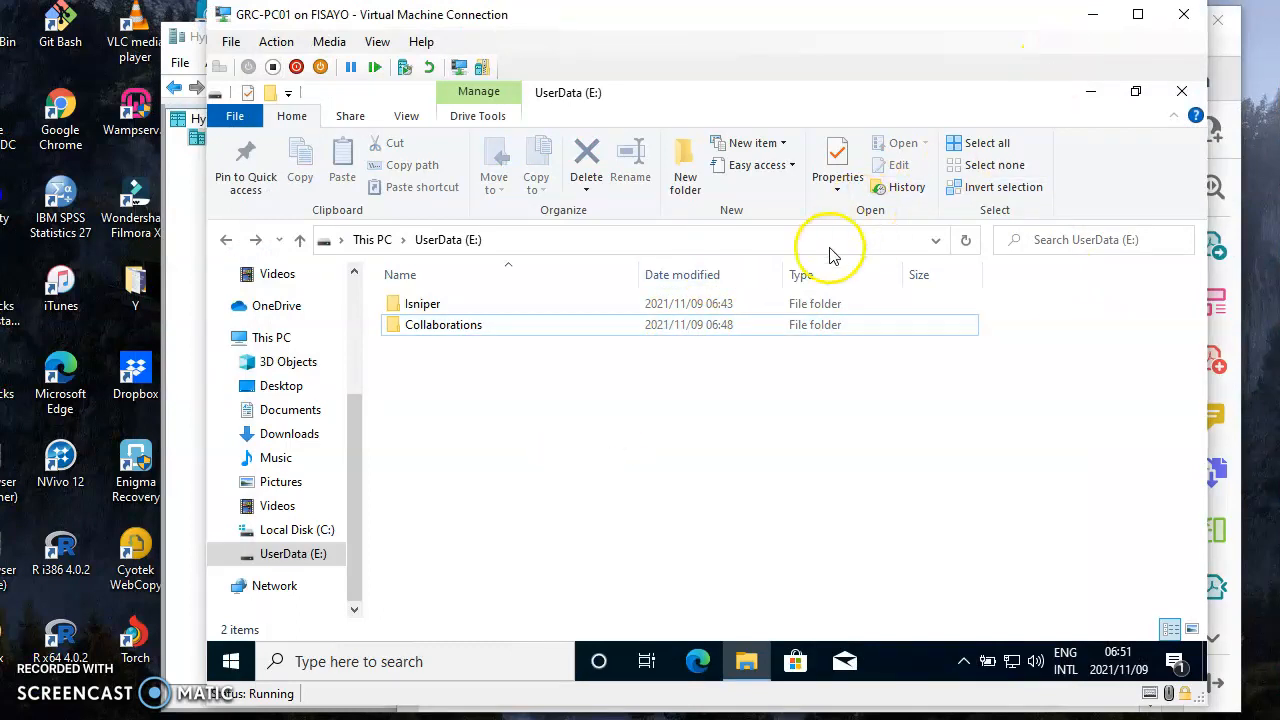
- Minimise the UserData (E:) folder window and open Computer Management on GRC-PC01, authorising it with the administrator account password
click(1091, 95)
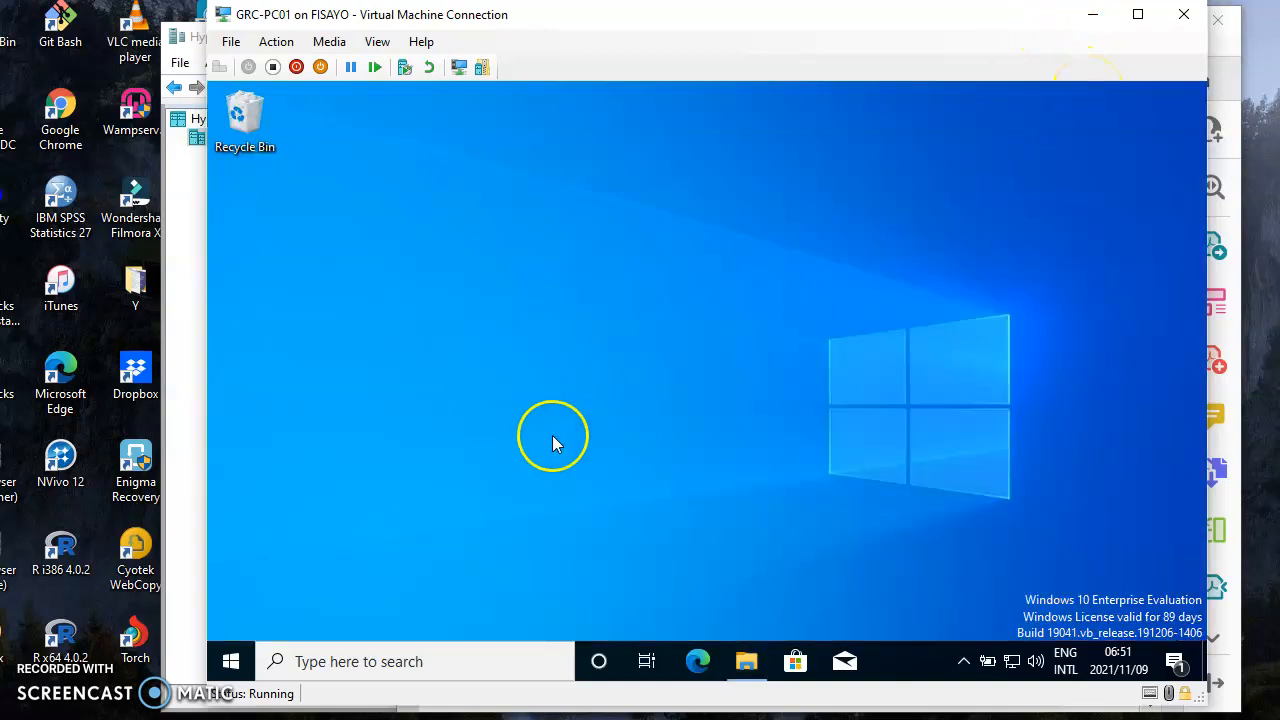
click(447, 668)
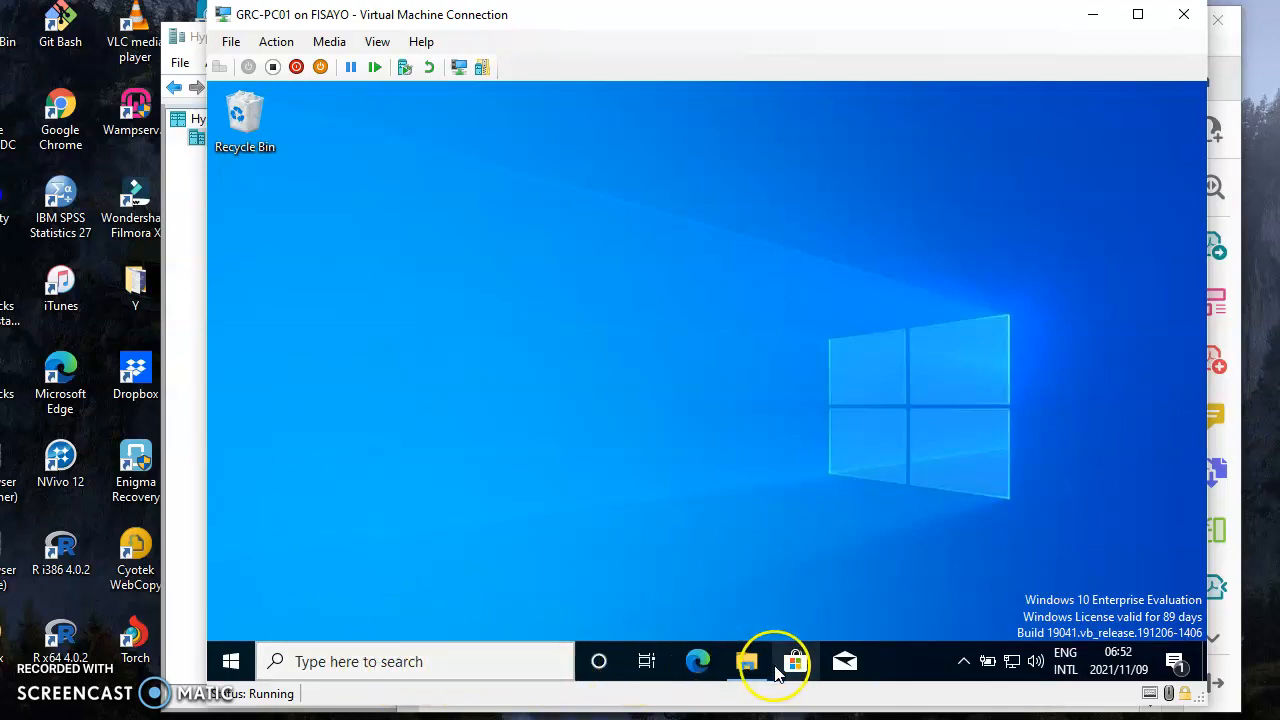
click(392, 662)
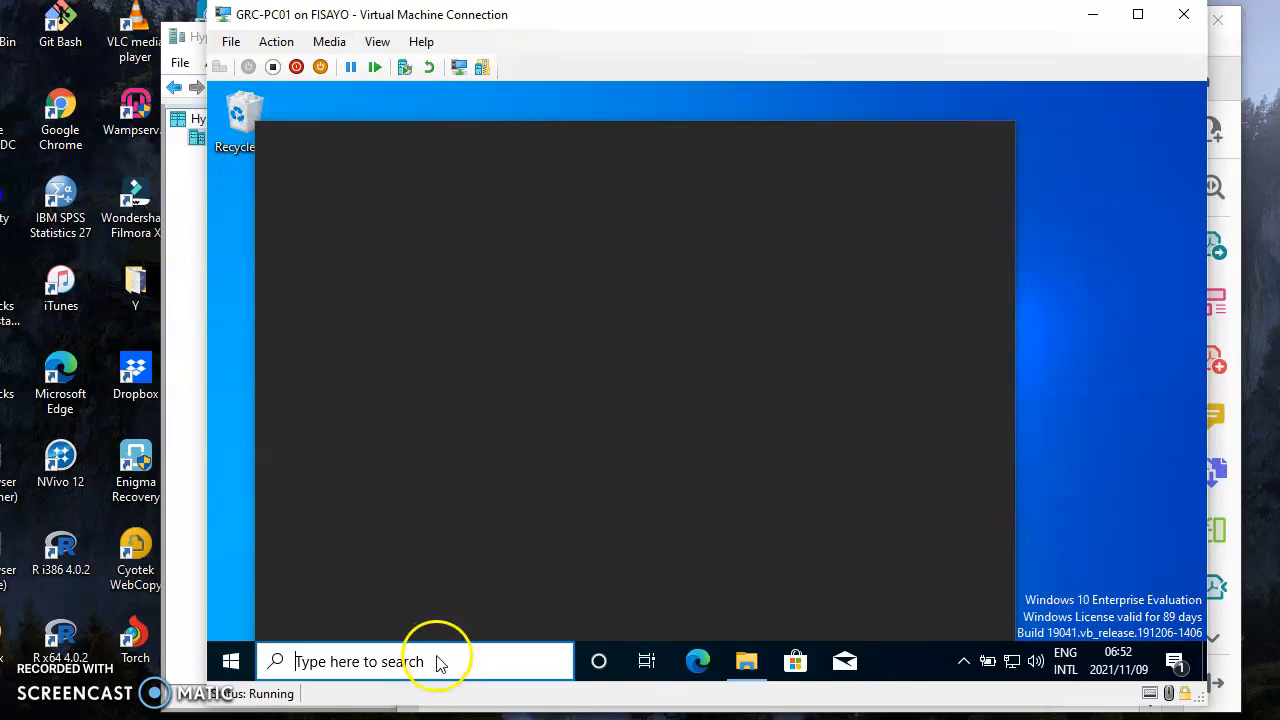
text(computer)
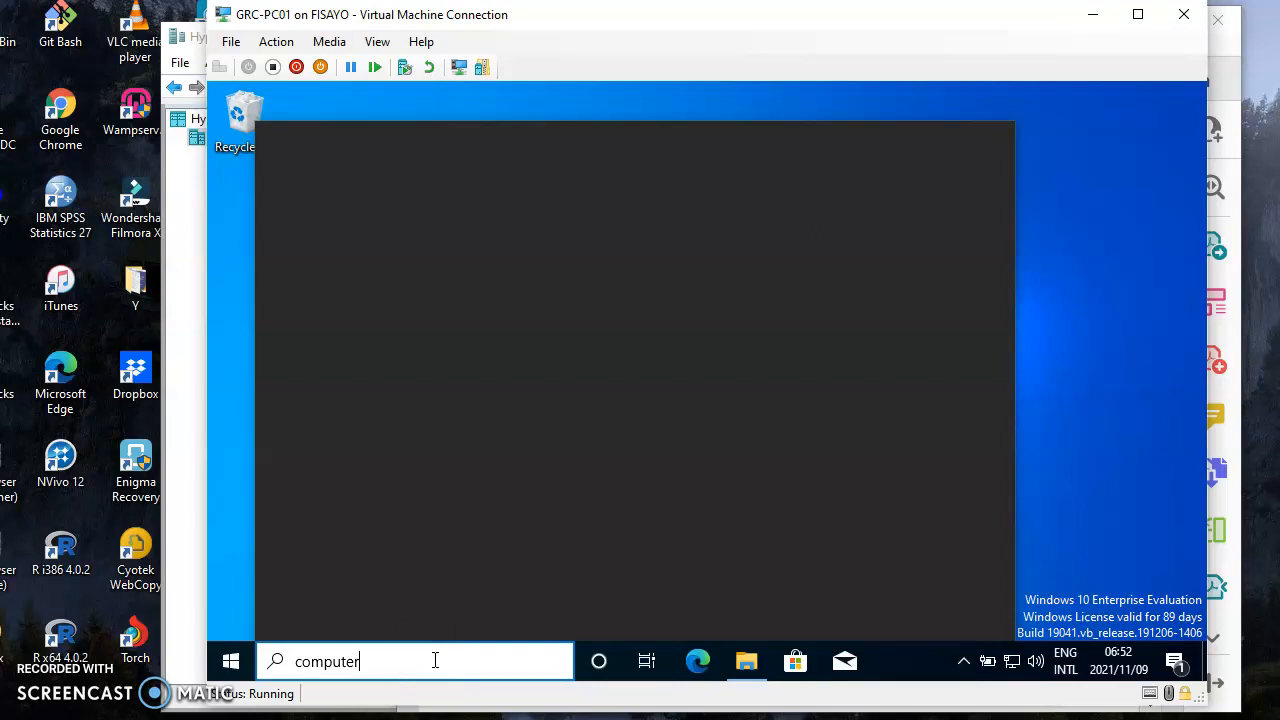
click(455, 659)
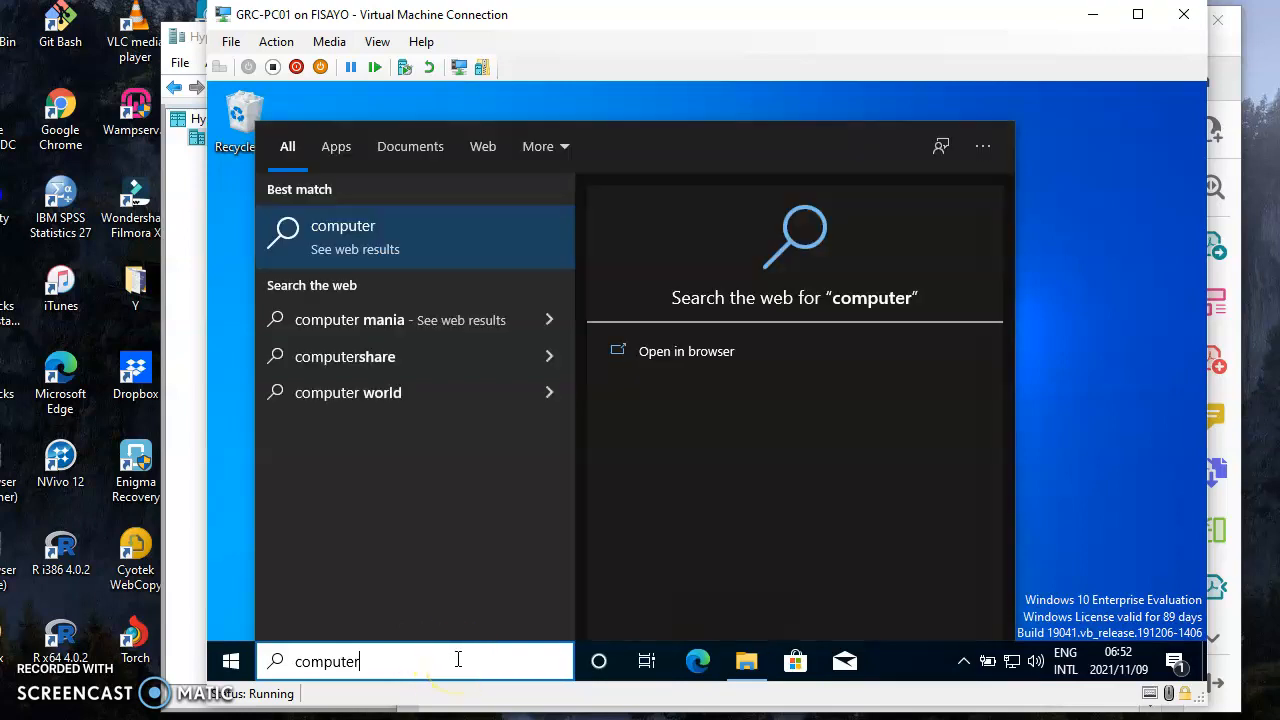
text(ma)
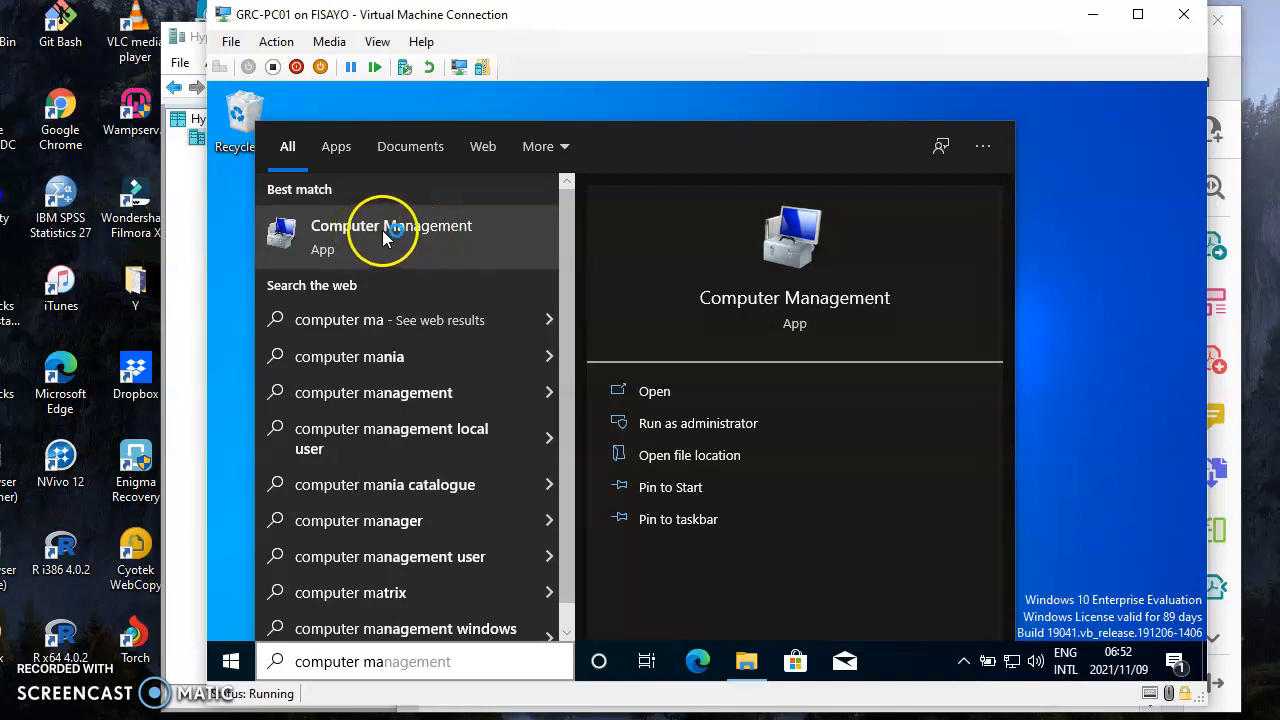
click(431, 225)
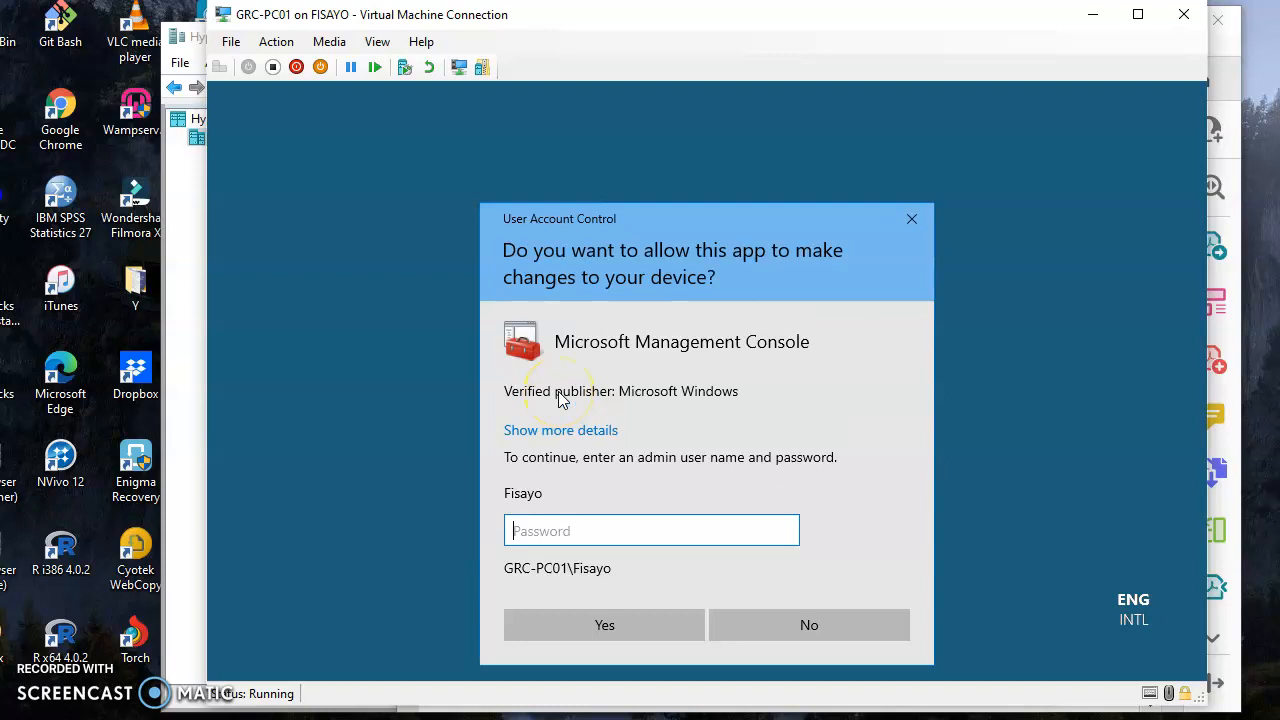
text(•••••••••)
key(Return)
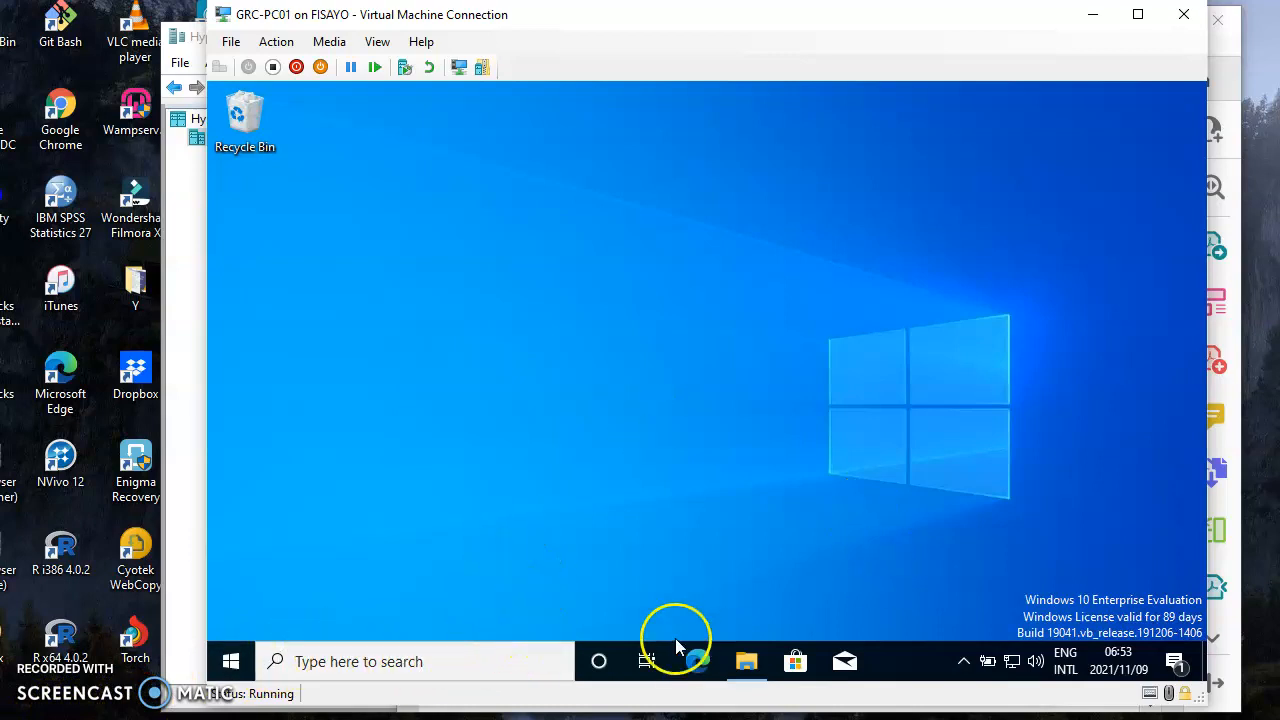
mouse_move(610, 700)
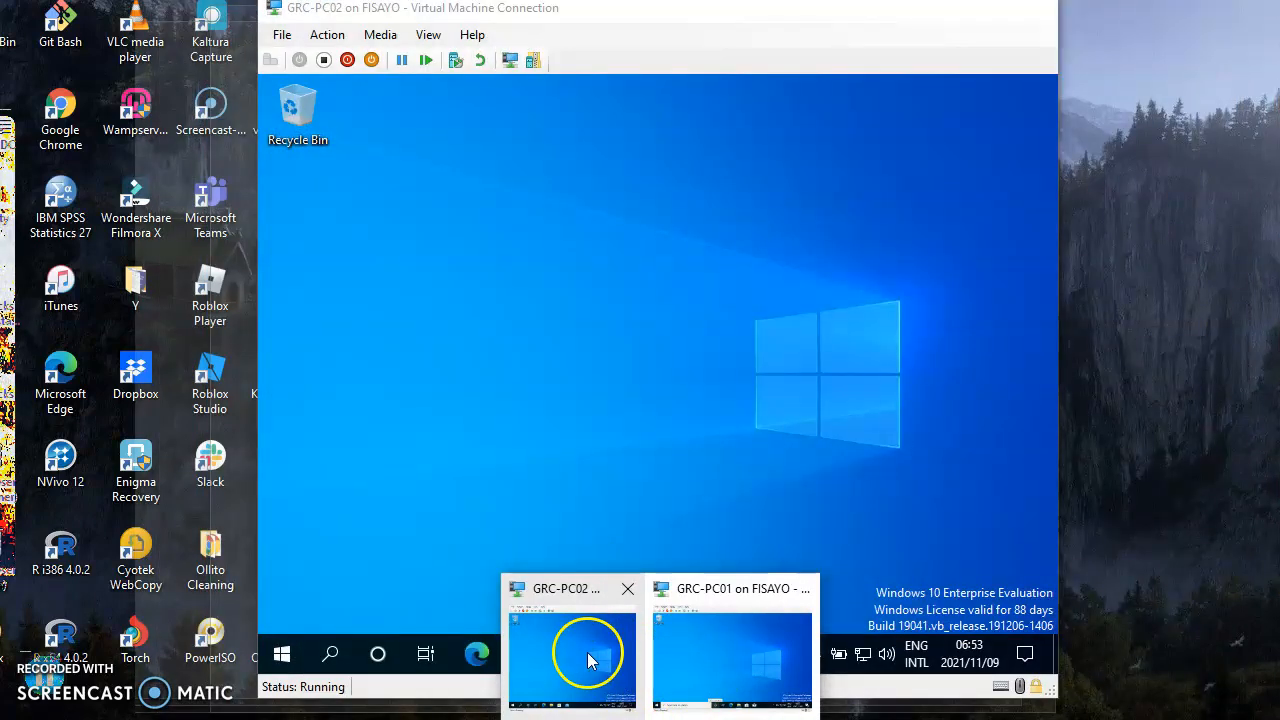
click(587, 652)
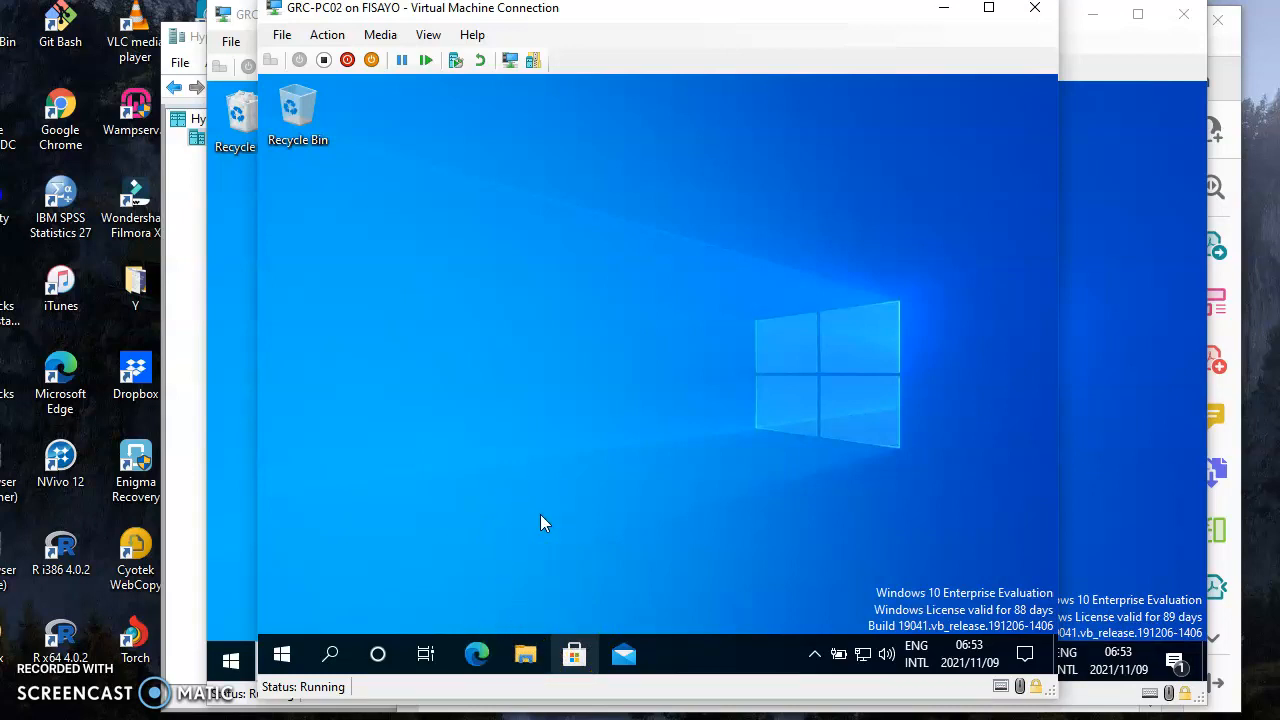
click(575, 523)
click(539, 588)
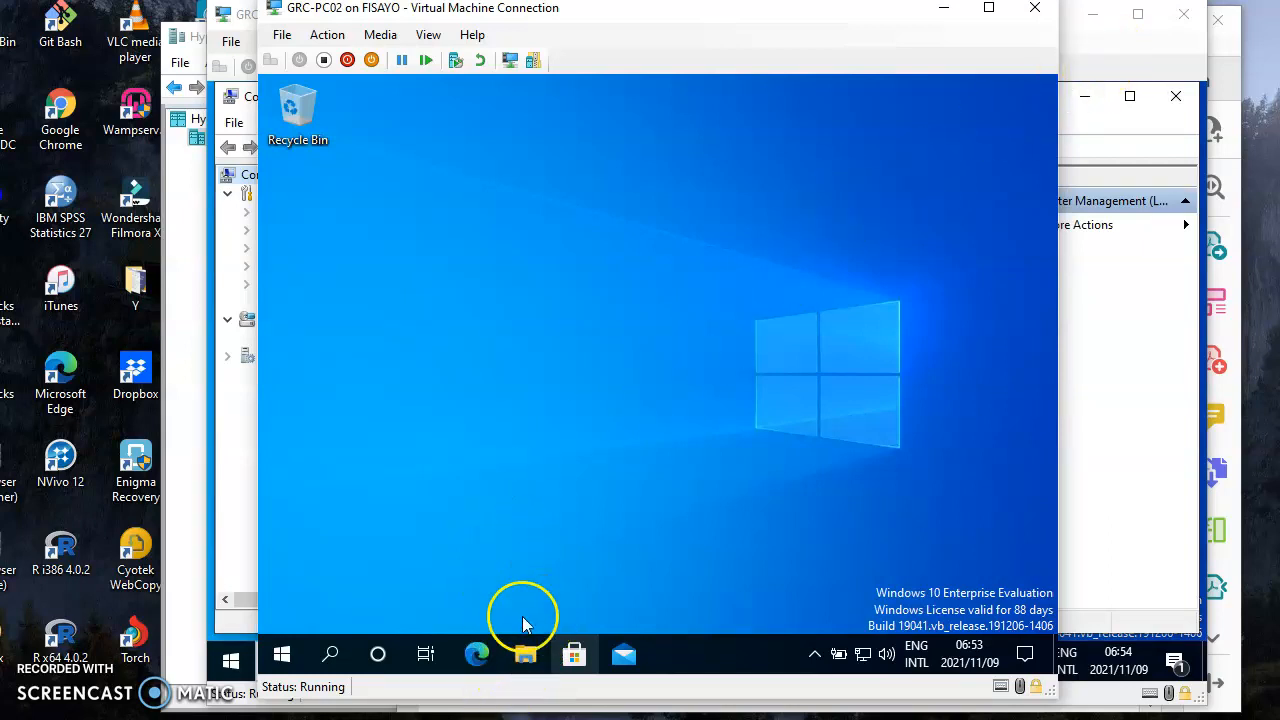
- Check the shares under Shared Folders in Computer Management on GRC-PC01 for the Collaborations folder, and close the console
click(1118, 66)
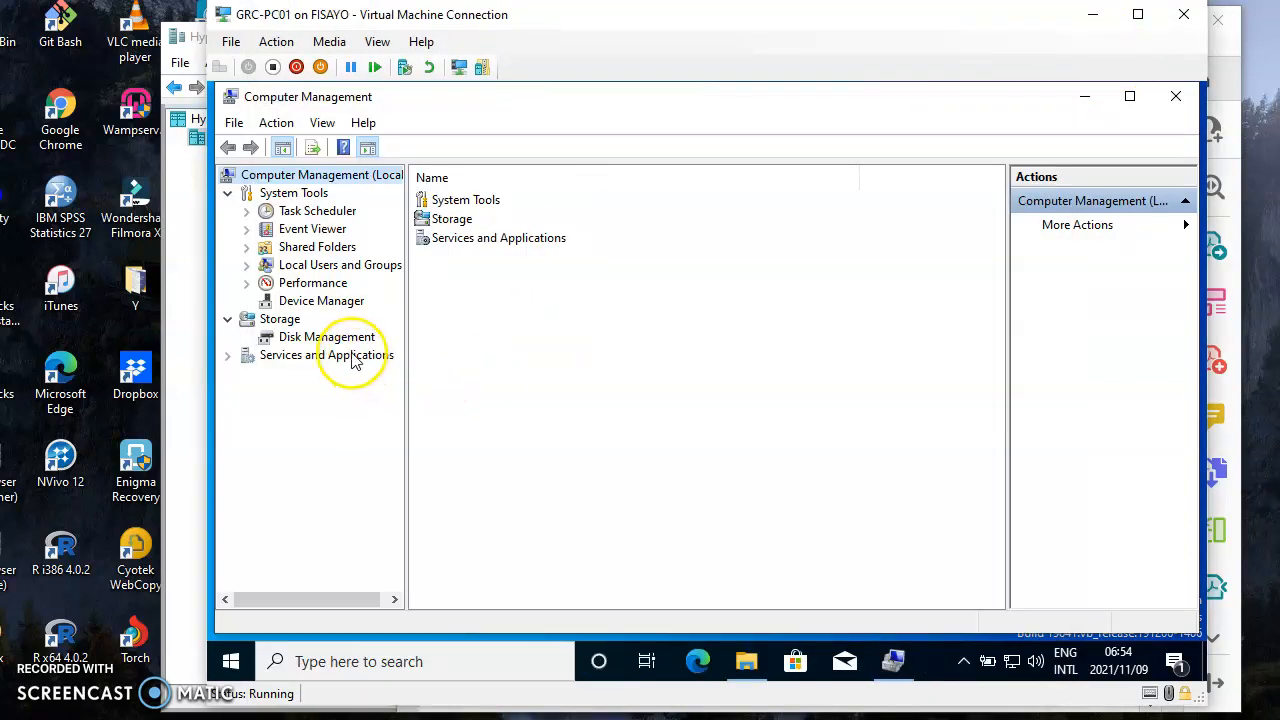
double_click(306, 250)
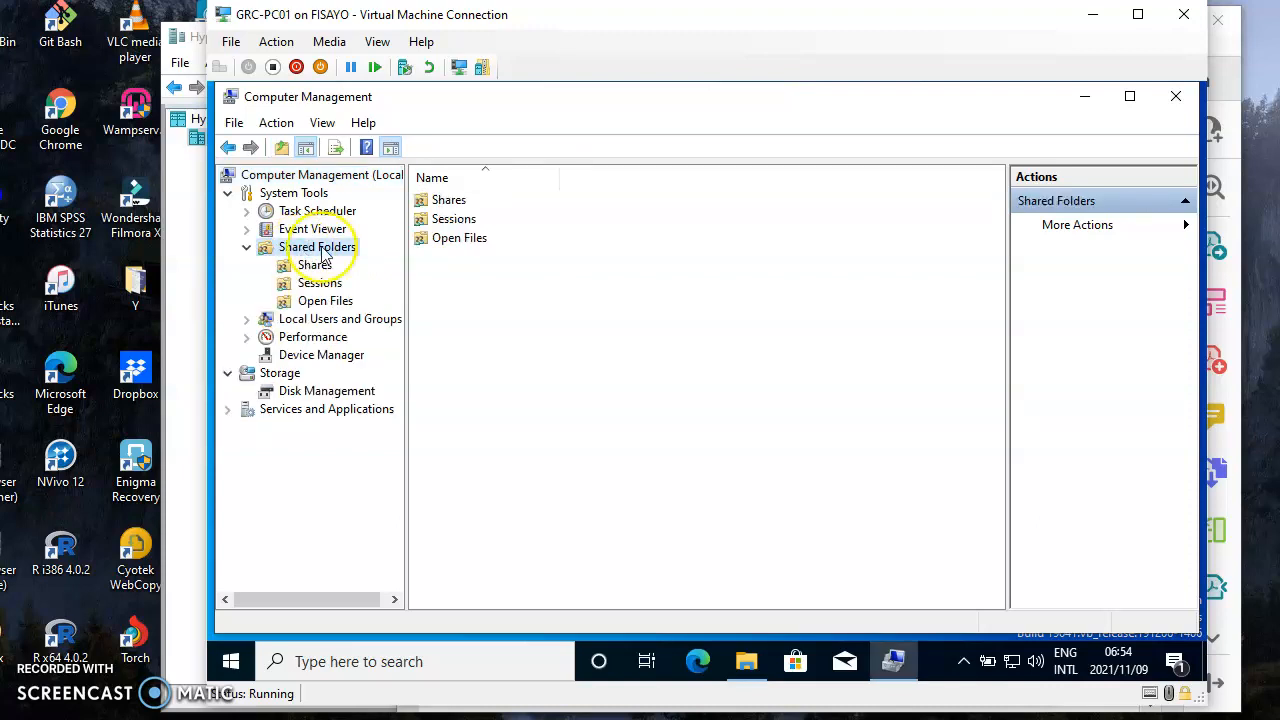
double_click(446, 206)
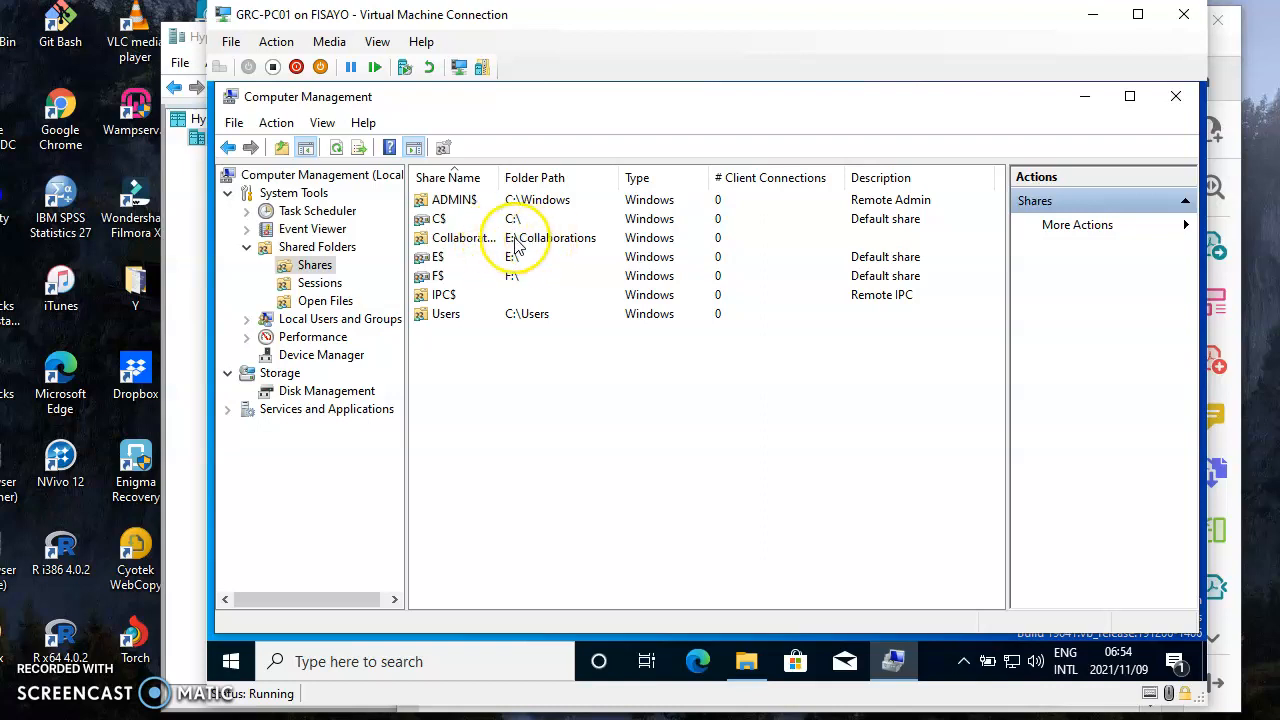
click(1177, 97)
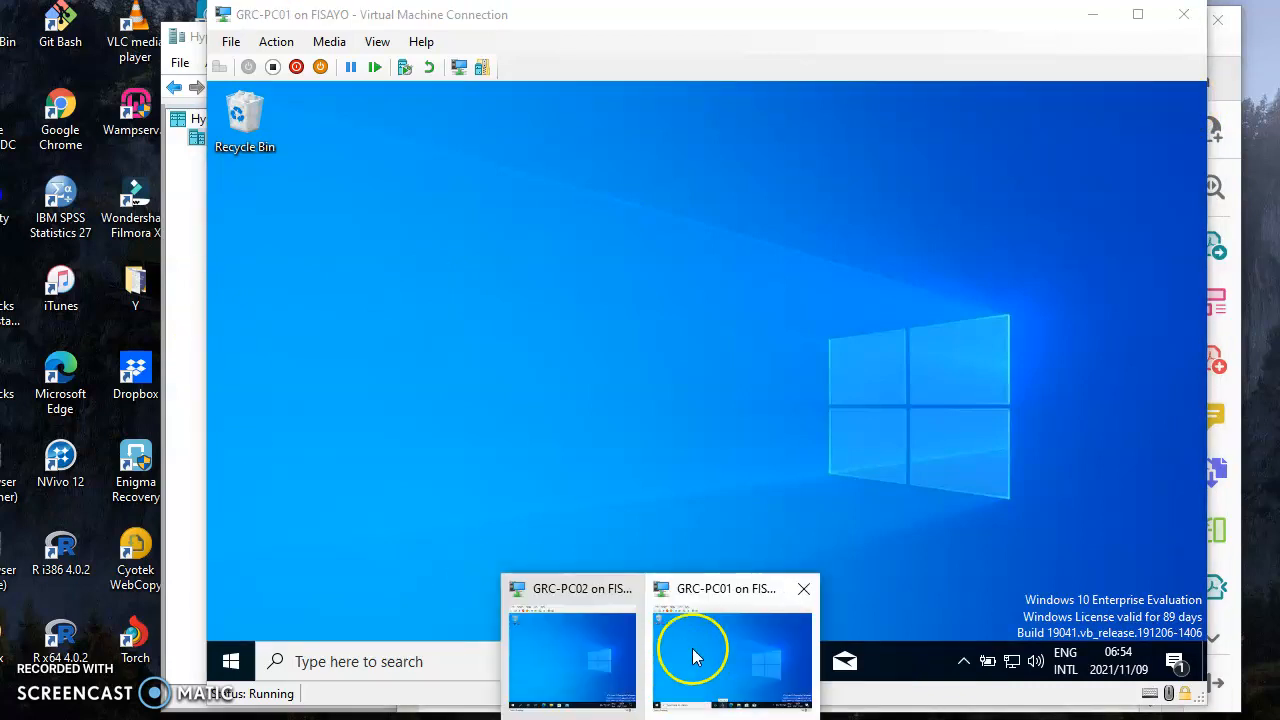
- Switch to GRC-PC02, minimise GRC-PC01, widen the GRC-PC02 window, and recheck the drive-mapping requirement in the assignment PDF
click(603, 640)
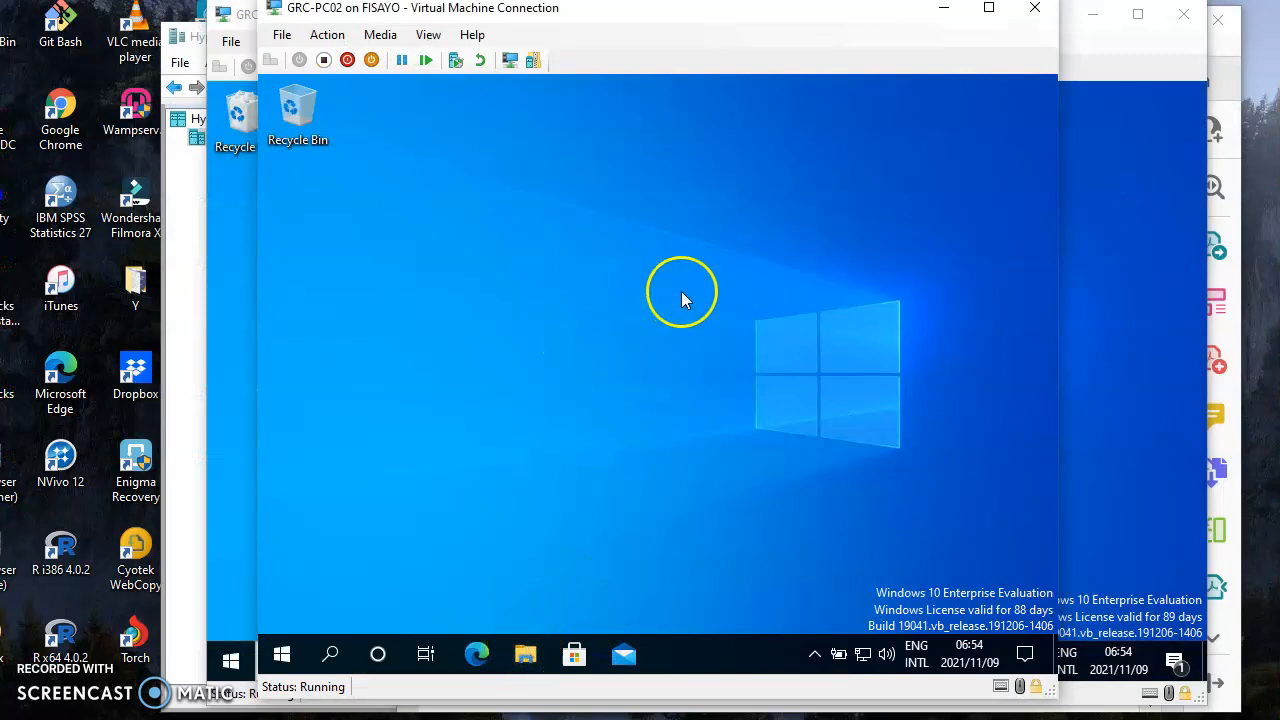
click(1094, 22)
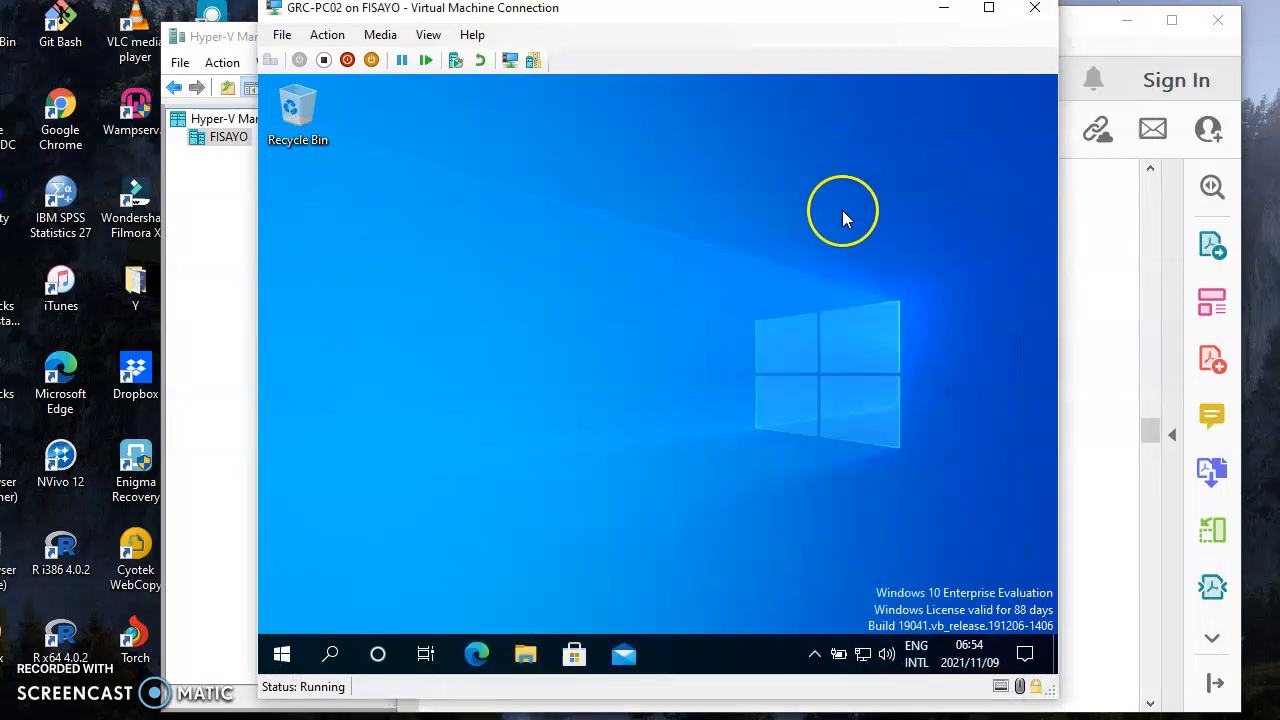
drag(1058, 243, 1165, 244)
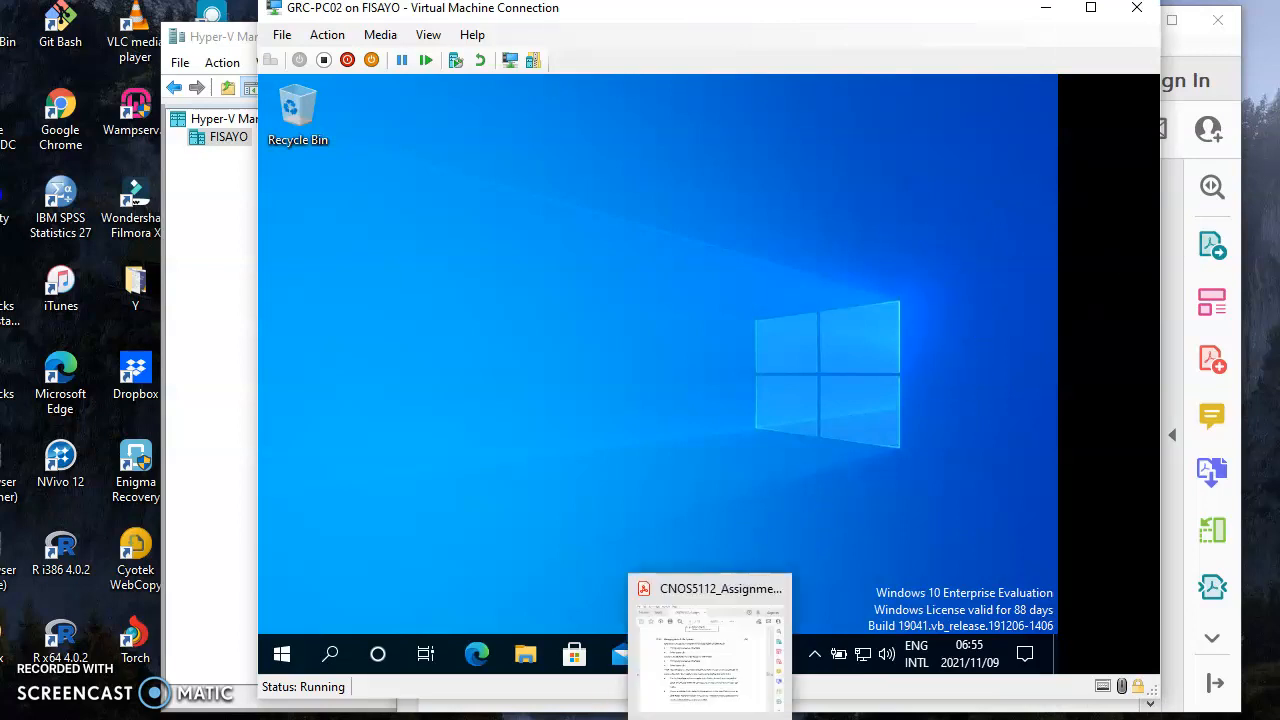
click(657, 607)
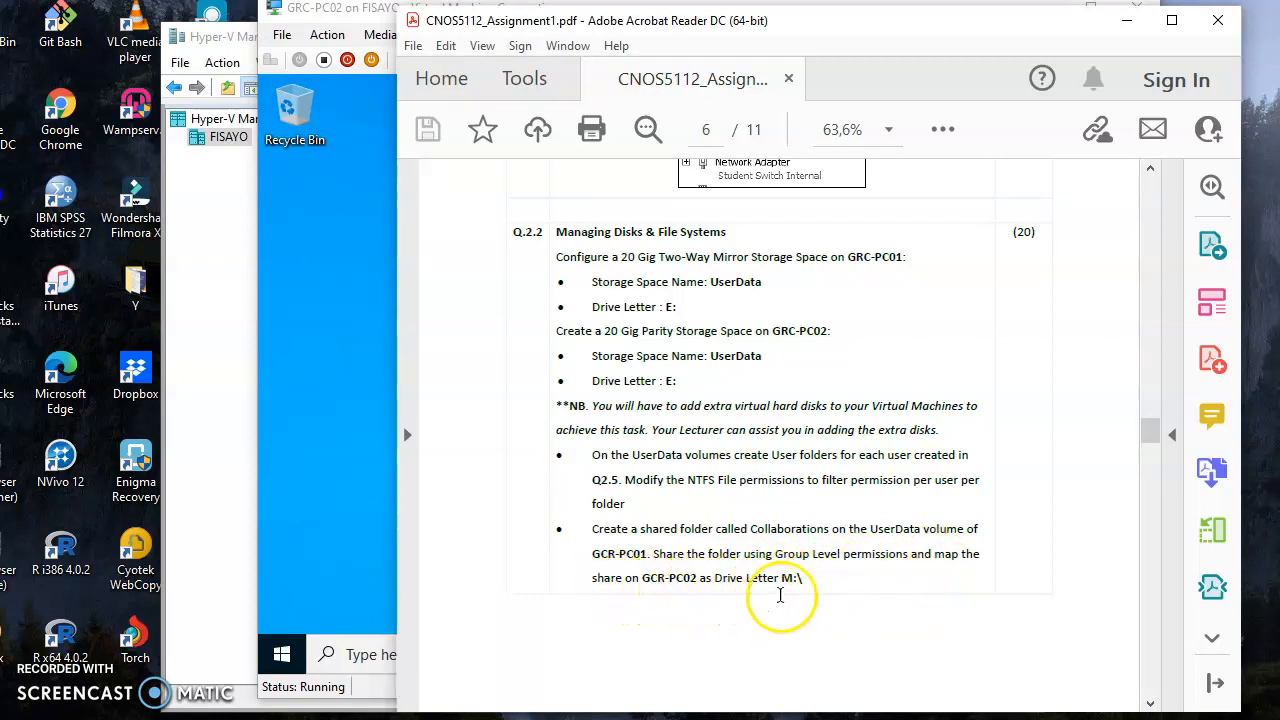
click(334, 507)
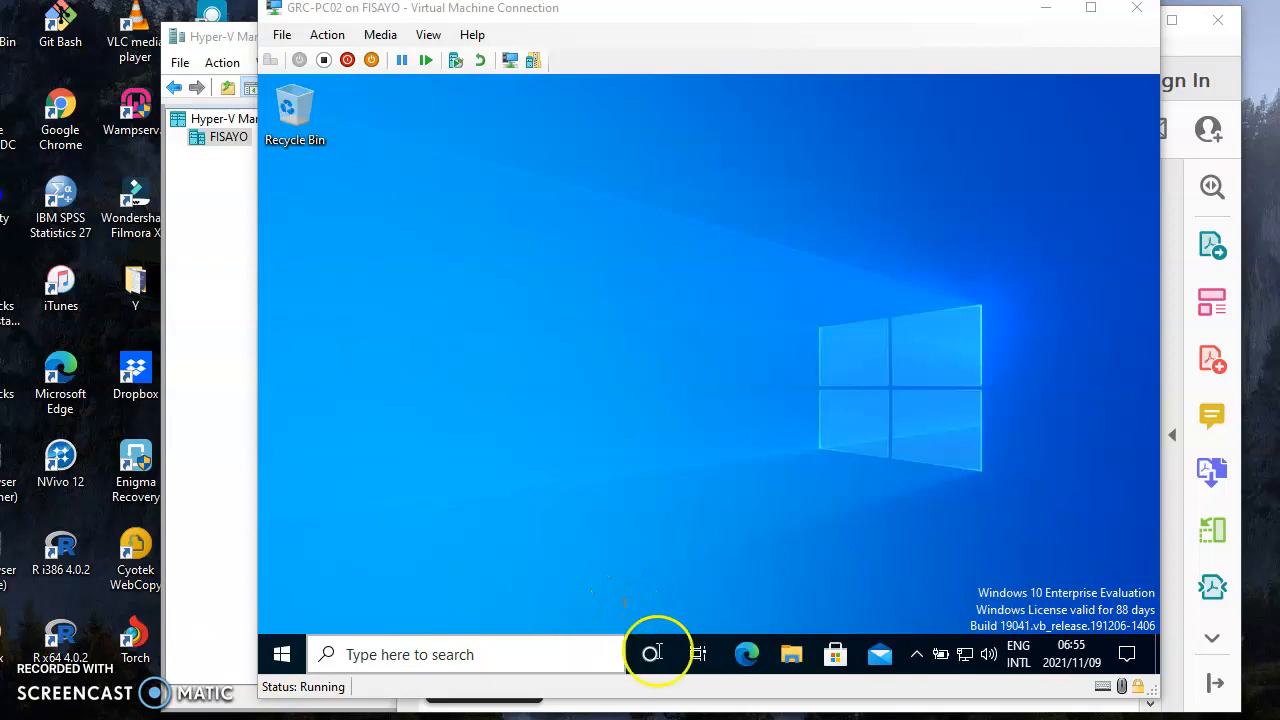
- Browse the Network location in File Explorer on GRC-PC02 and dismiss the network discovery message
click(788, 652)
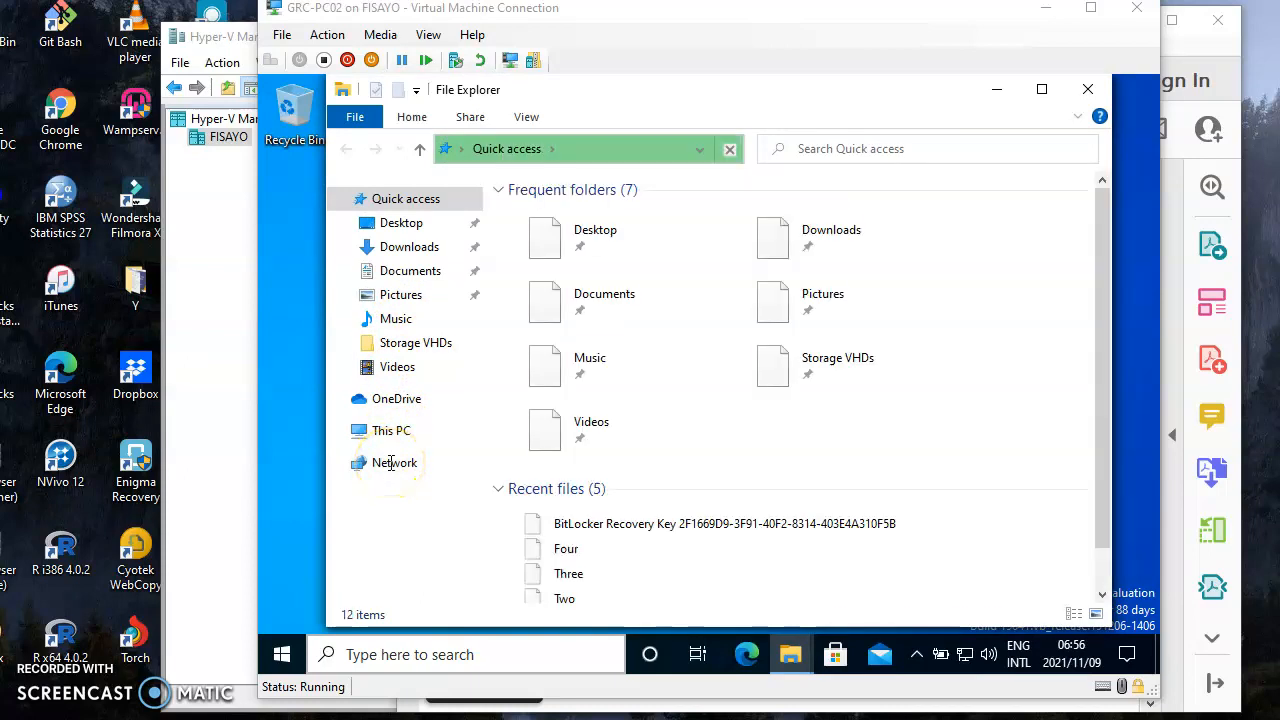
click(391, 465)
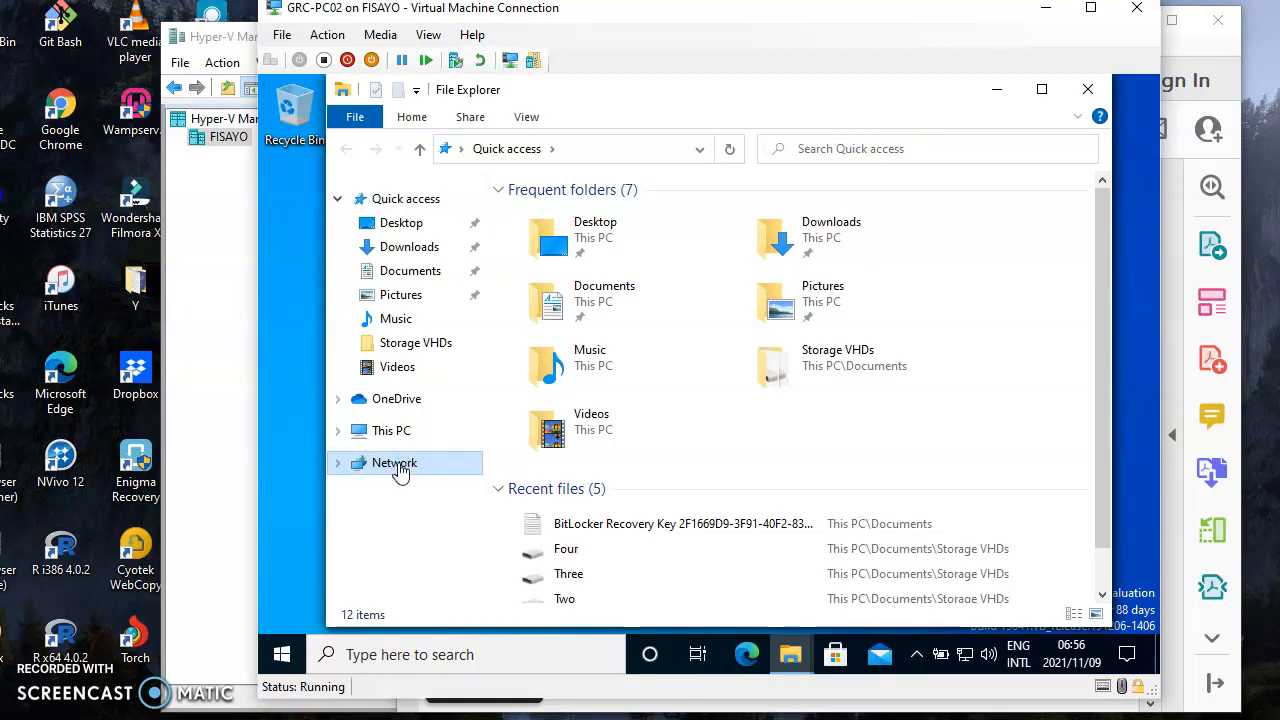
click(407, 474)
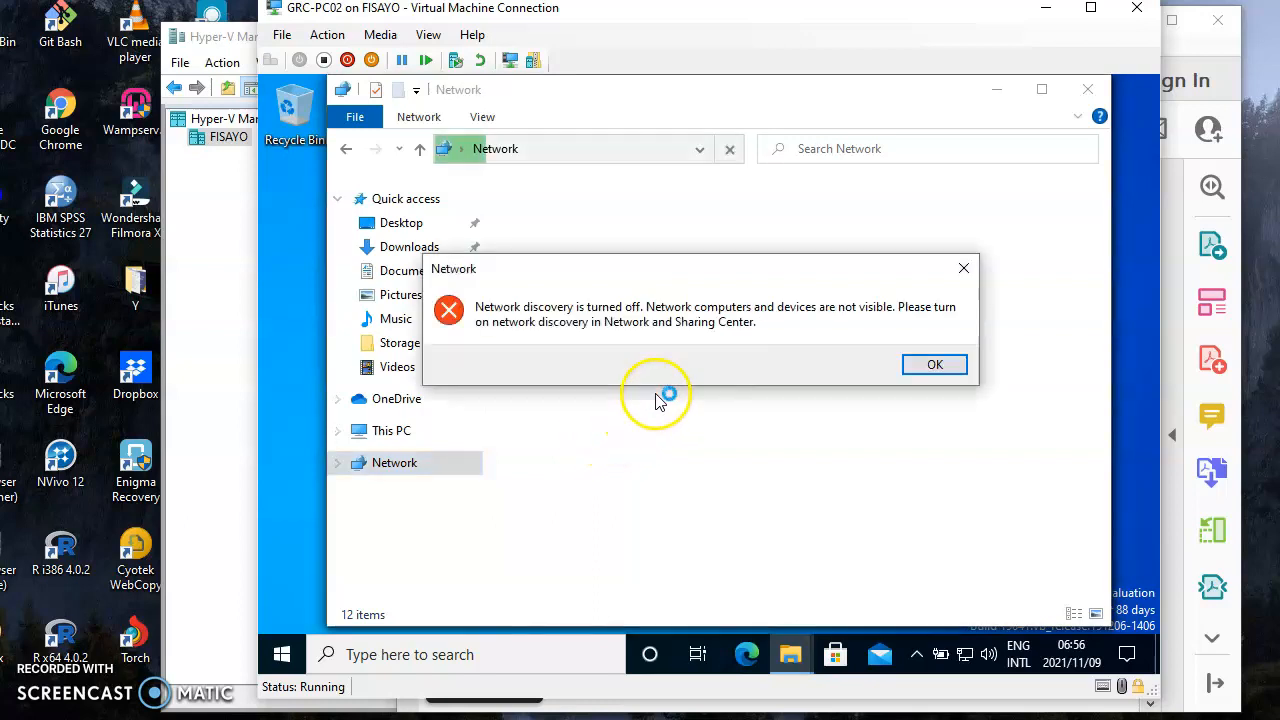
click(928, 364)
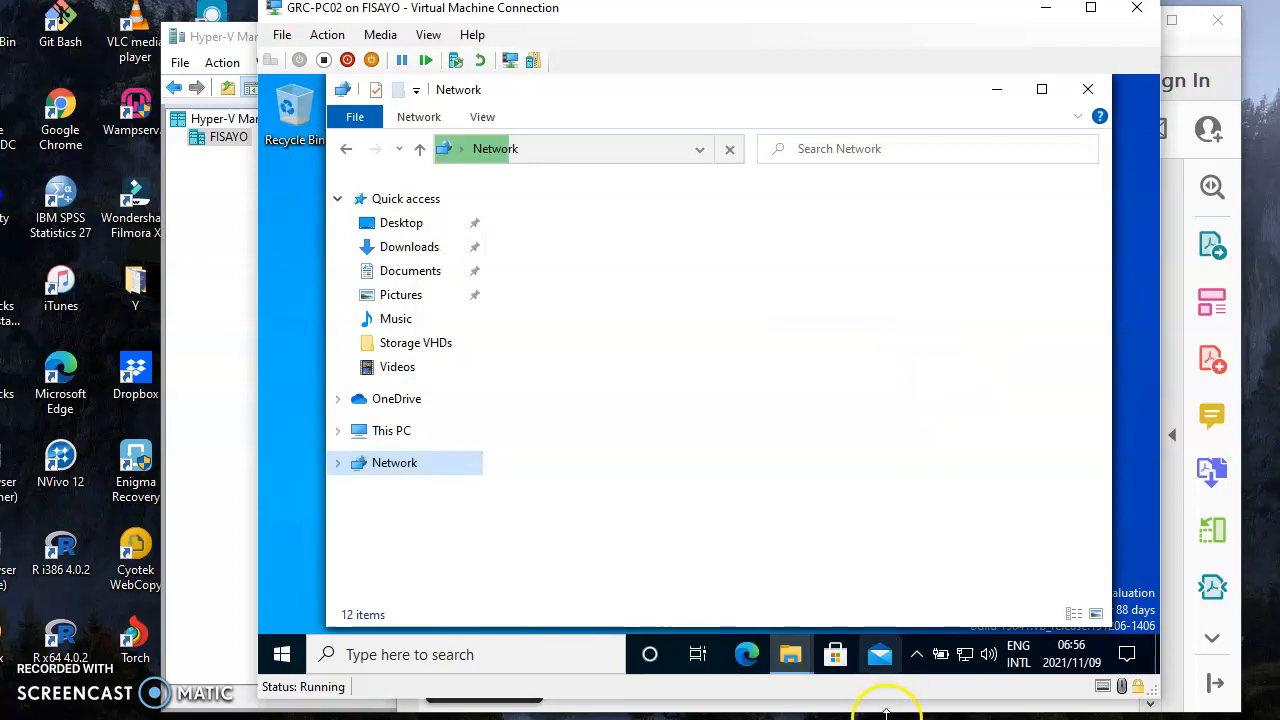
- Open the network settings on GRC-PC02 and clear away the surplus File Explorer windows
right_click(964, 654)
click(967, 621)
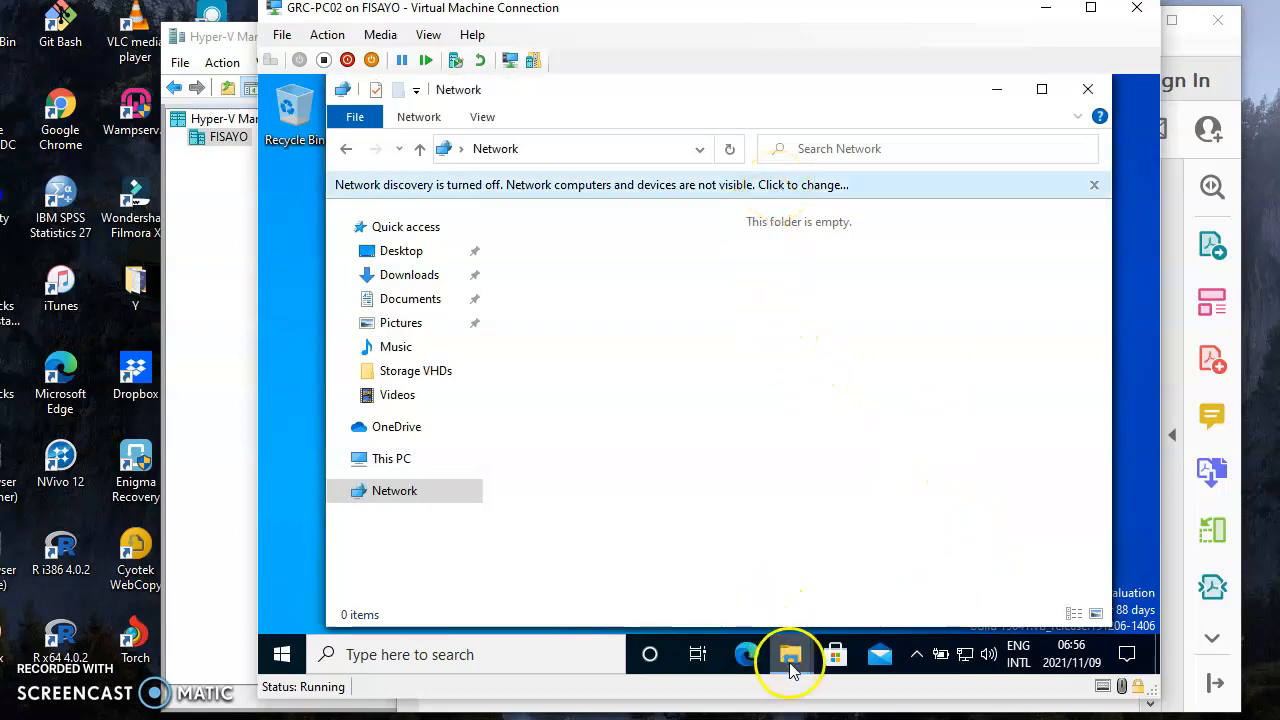
click(790, 661)
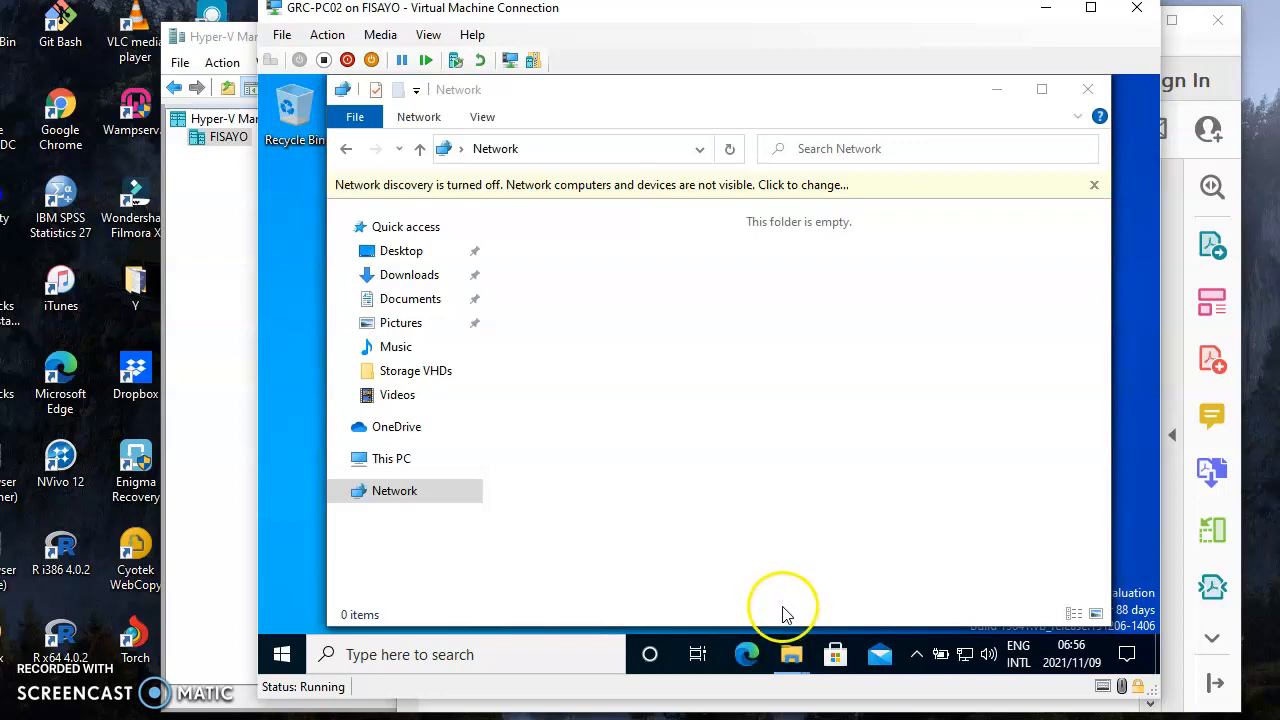
click(797, 660)
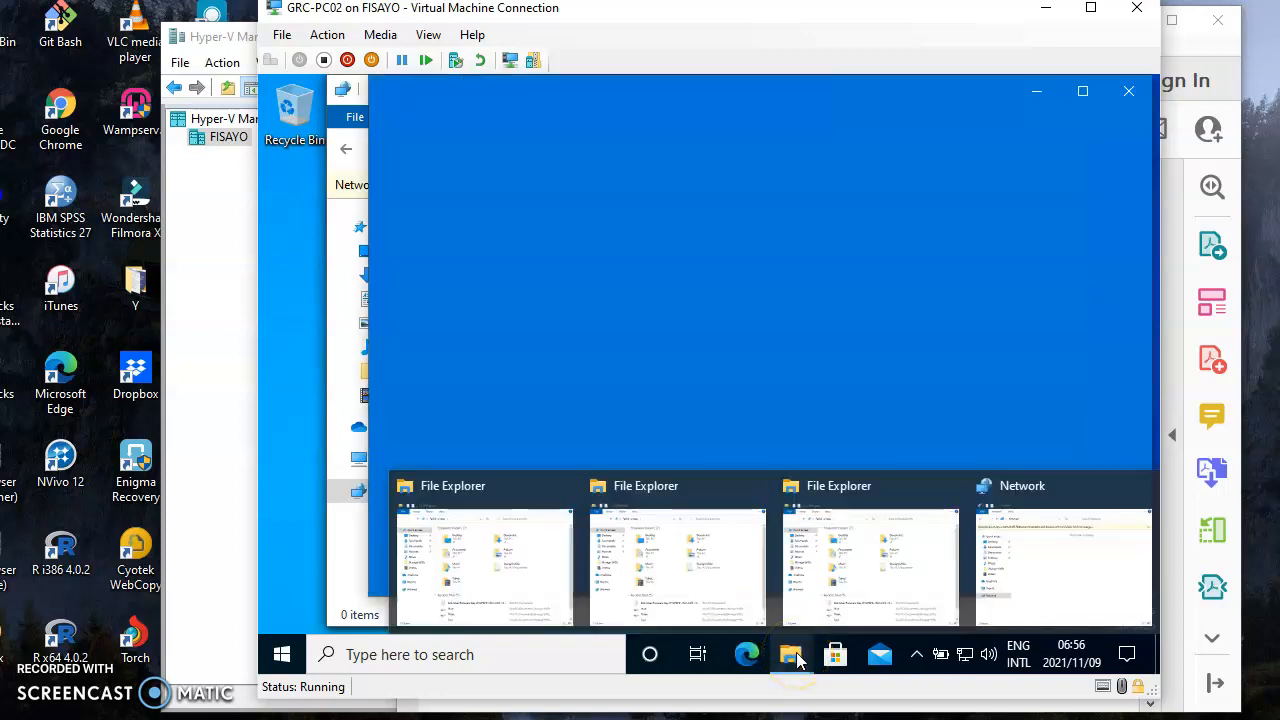
click(560, 487)
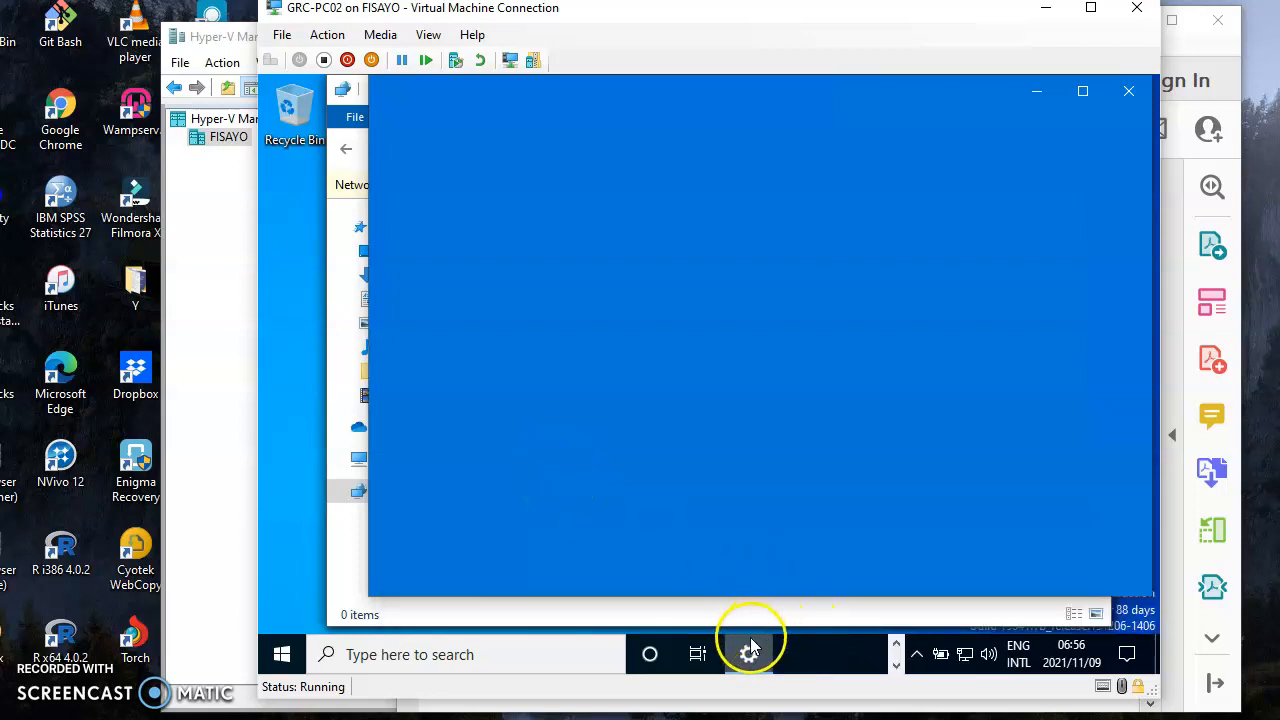